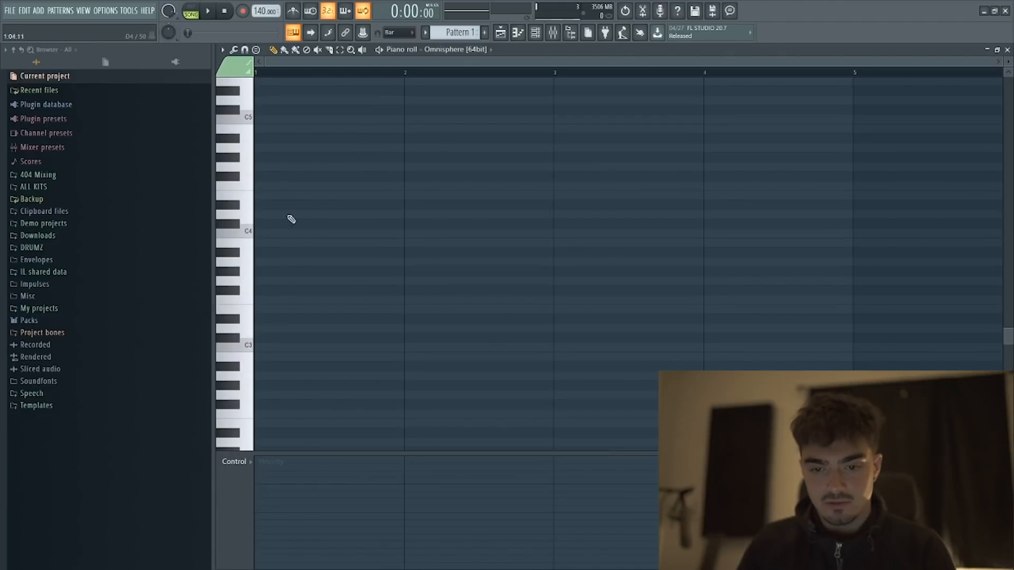
Step: Place a C4 note at the start of bar 1, set the snap to Step and extend the note to one bar
{"action": "left_click", "coordinate": [270, 207]}
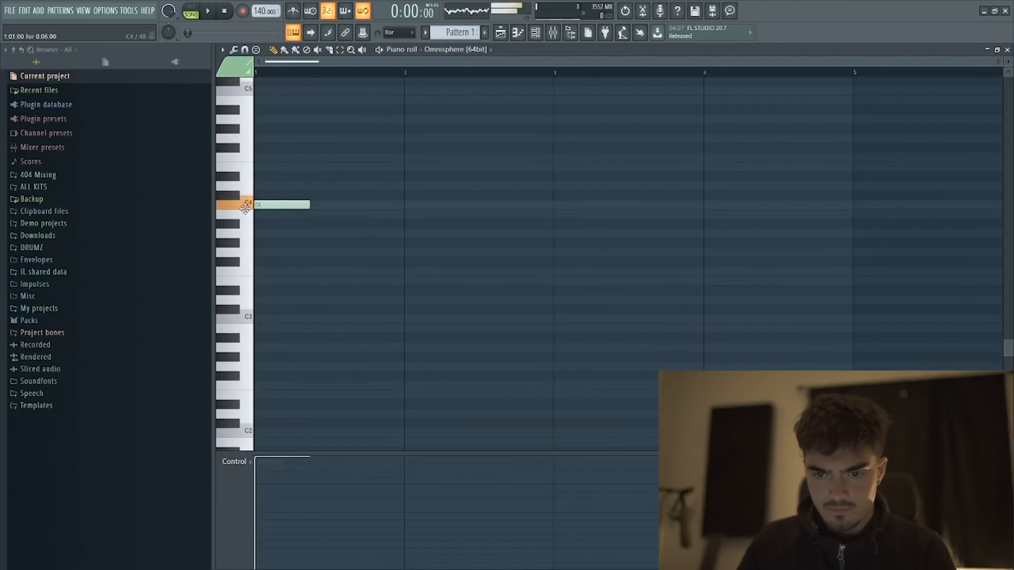
{"action": "left_click", "coordinate": [400, 32]}
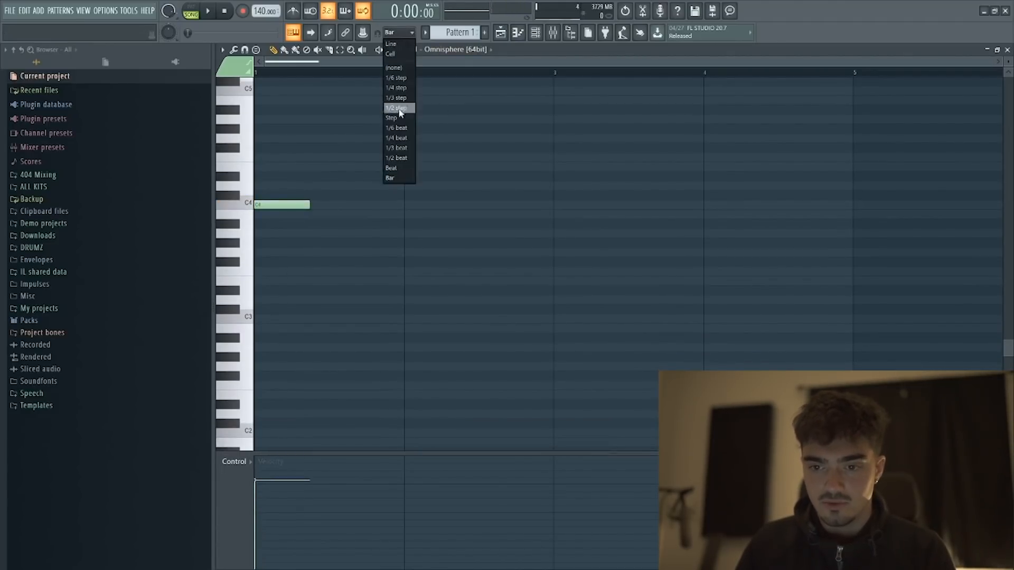
{"action": "left_click", "coordinate": [399, 118]}
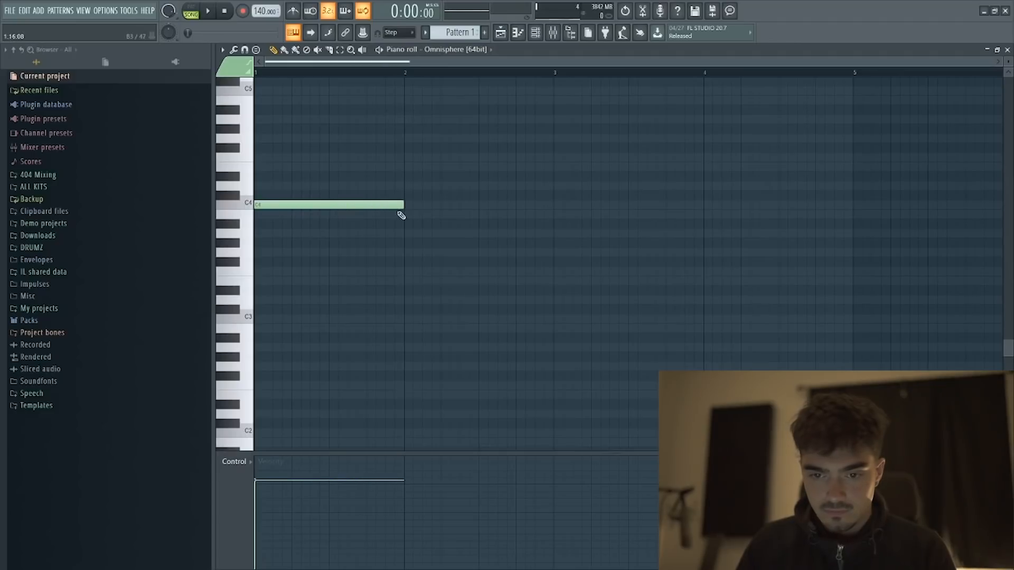
Step: Complete the bar 1 chord with one-bar F4, A4 and F3 notes and play it back
{"action": "left_click", "coordinate": [256, 156]}
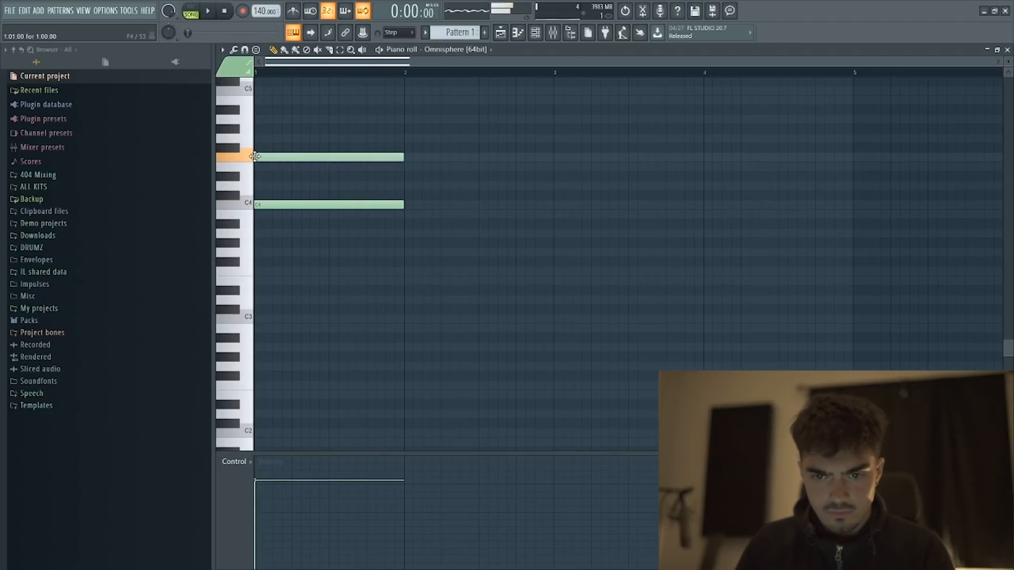
{"action": "scroll", "coordinate": [310, 161], "scroll_direction": "up", "scroll_amount": 3}
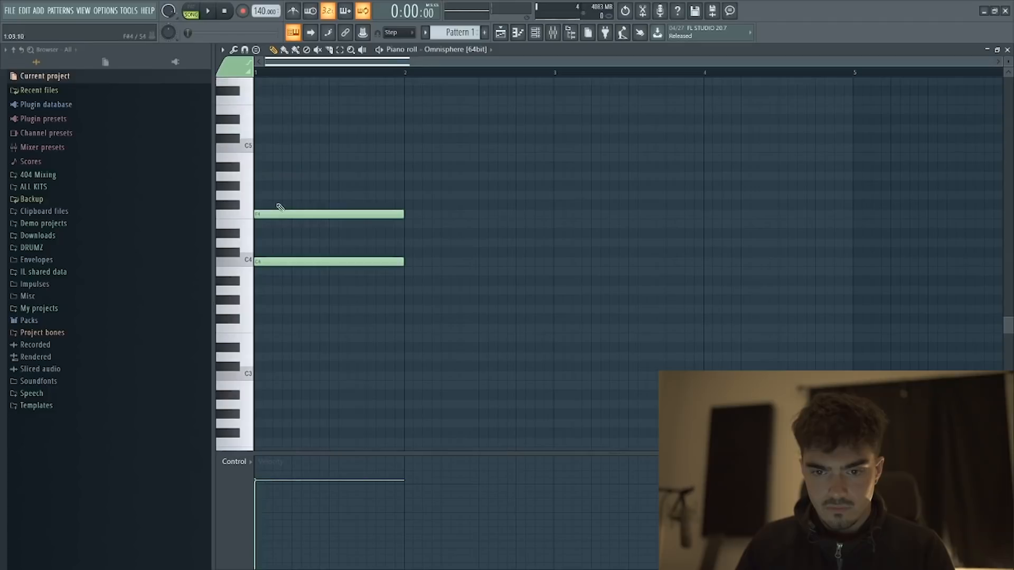
{"action": "left_click", "coordinate": [259, 176]}
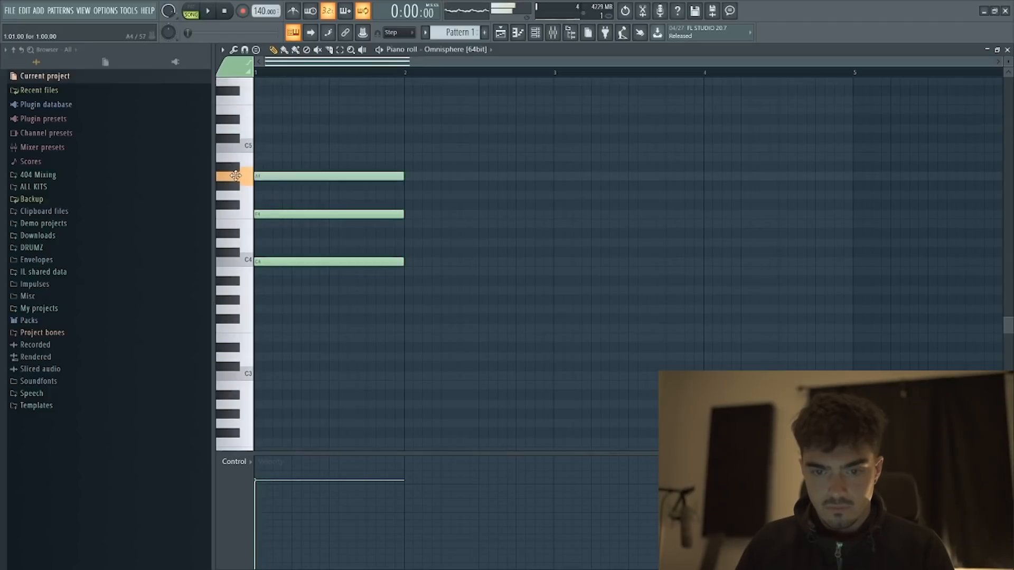
{"action": "scroll", "coordinate": [273, 320], "scroll_direction": "down", "scroll_amount": 4}
{"action": "left_click", "coordinate": [260, 244]}
{"action": "key", "text": "space"}
{"action": "scroll", "coordinate": [345, 235], "scroll_direction": "up", "scroll_amount": 3}
{"action": "key", "text": "space"}
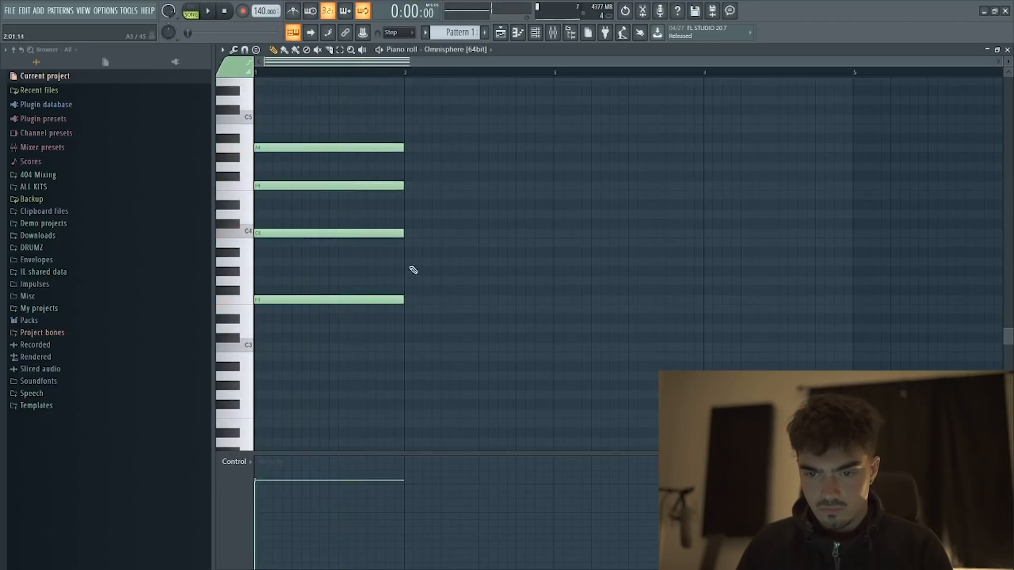
Step: Build the bar 2 chord from one-bar A3, E4, A4 and C5 notes and play back both chords
{"action": "left_click", "coordinate": [407, 261]}
{"action": "left_click", "coordinate": [405, 148]}
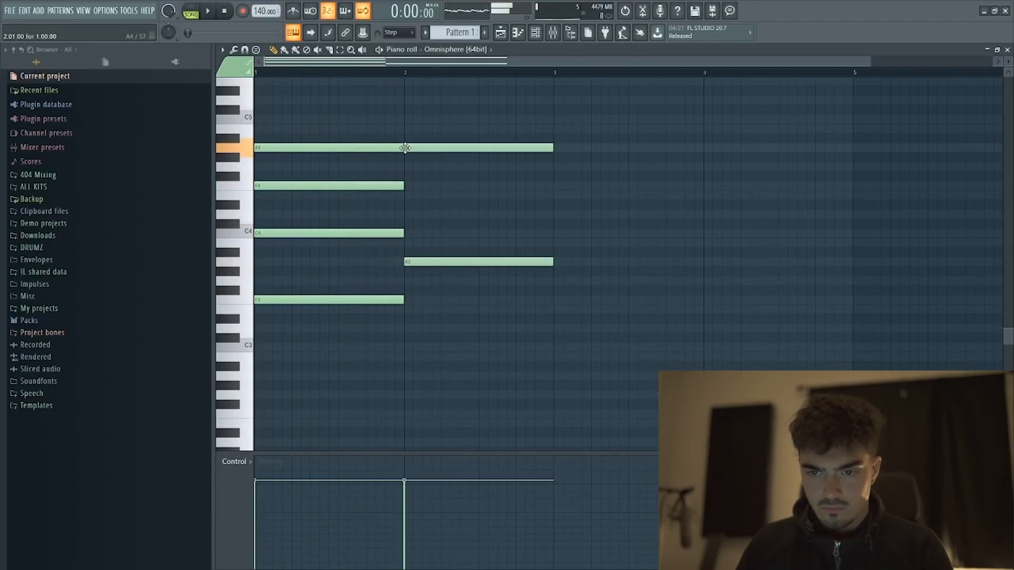
{"action": "left_click", "coordinate": [406, 119]}
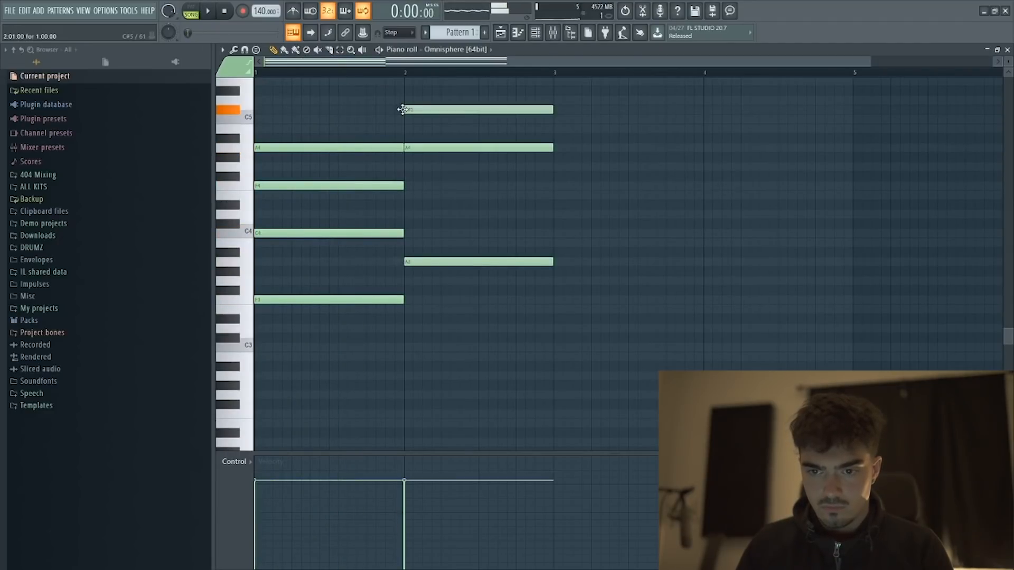
{"action": "left_click", "coordinate": [405, 214]}
{"action": "left_click_drag", "start_coordinate": [405, 215], "coordinate": [409, 195]}
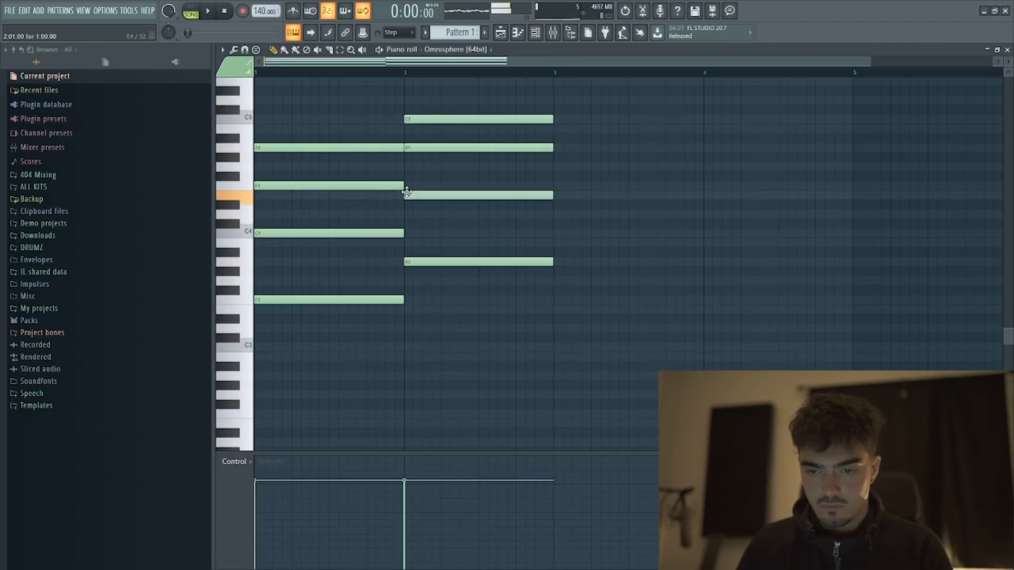
{"action": "key", "text": "space"}
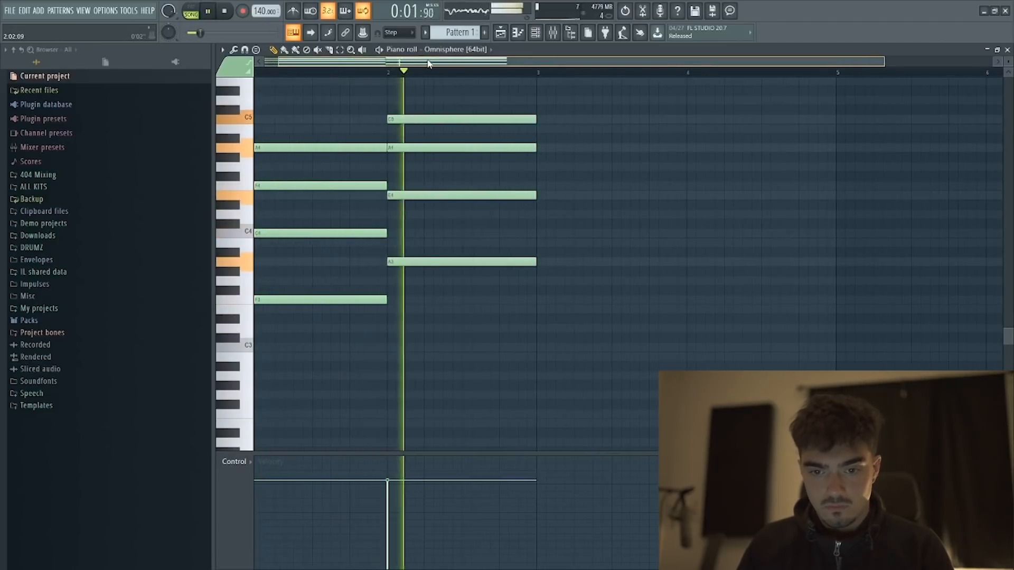
{"action": "key", "text": "space"}
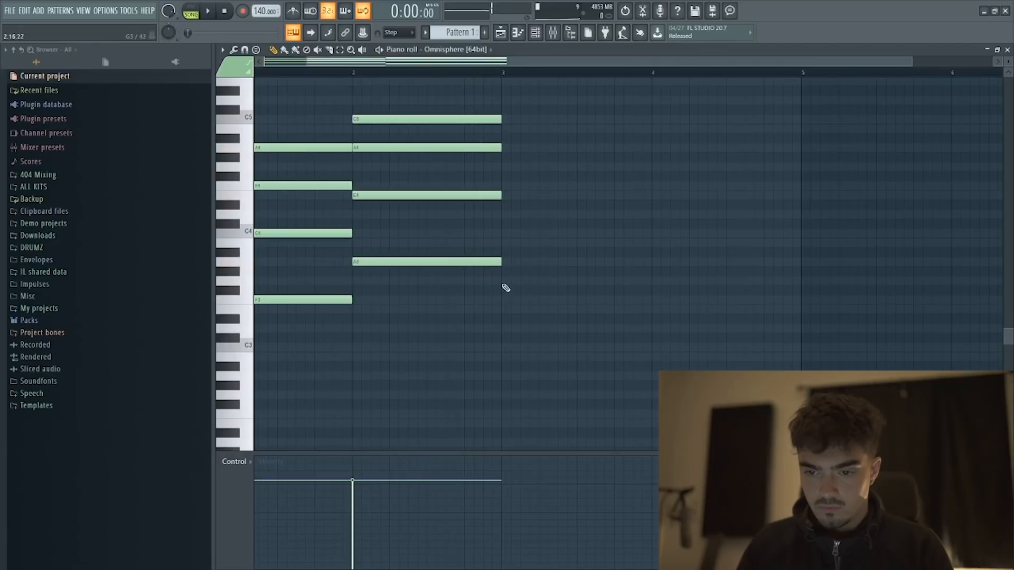
Step: Build the bar 3 chord from one-bar G3, D4, G4 and B4 notes and play the progression
{"action": "left_click", "coordinate": [503, 281]}
{"action": "left_click_drag", "start_coordinate": [515, 120], "coordinate": [506, 131]}
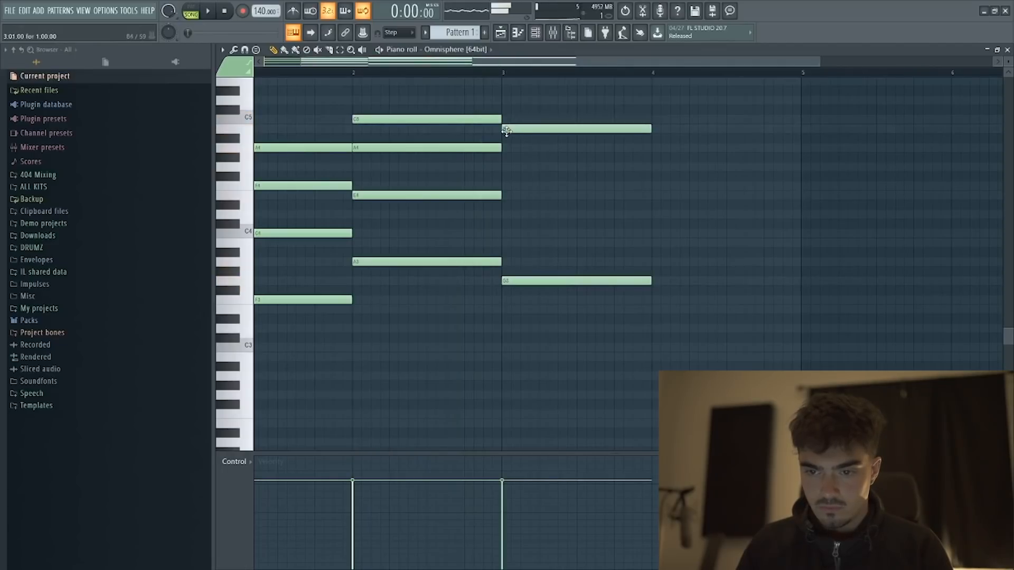
{"action": "left_click", "coordinate": [503, 168]}
{"action": "left_click", "coordinate": [503, 214]}
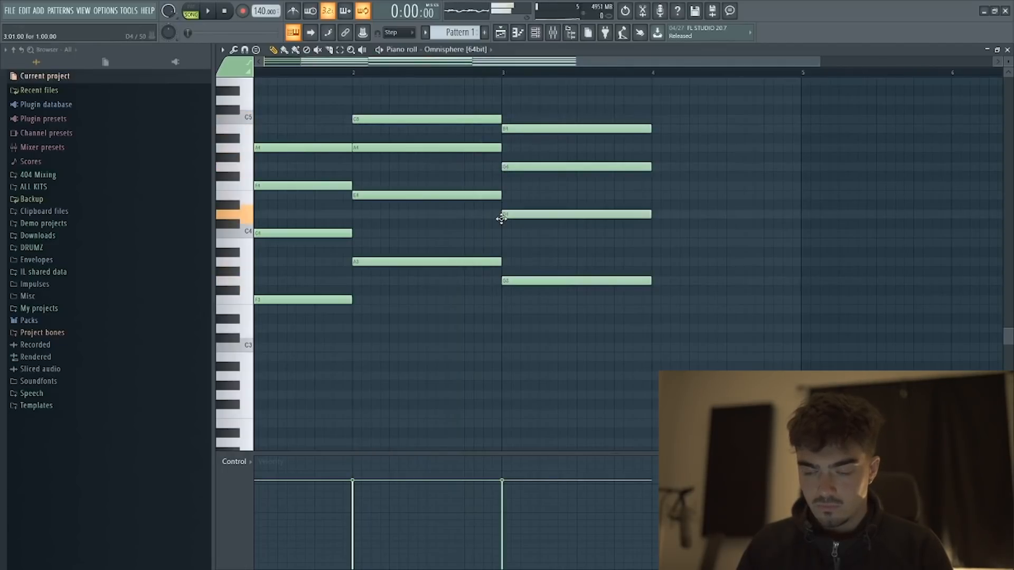
{"action": "key", "text": "space"}
{"action": "key", "text": "space"}
Step: Build the bar 4 chord from one-bar C3, G3, C4 and E4 notes, aligning G3 with the bar's start, and play the progression
{"action": "left_click_drag", "start_coordinate": [670, 344], "coordinate": [666, 341]}
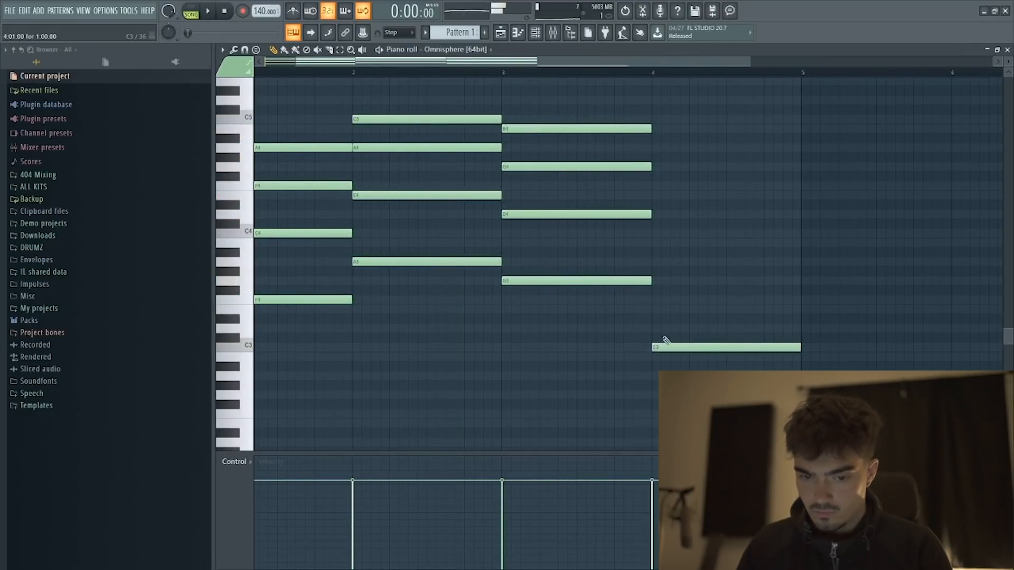
{"action": "left_click", "coordinate": [653, 235]}
{"action": "left_click", "coordinate": [653, 196]}
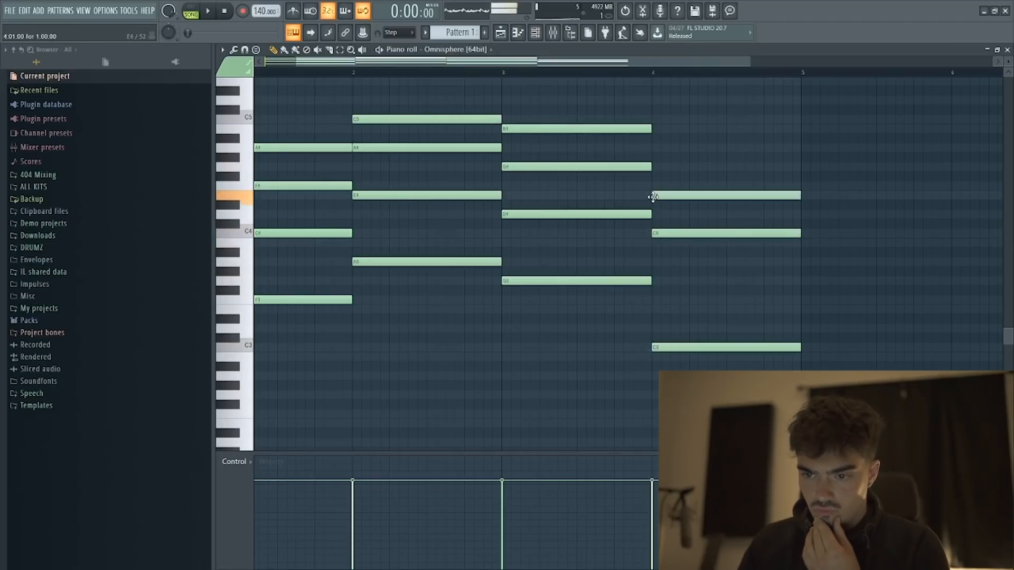
{"action": "left_click_drag", "start_coordinate": [662, 282], "coordinate": [653, 284]}
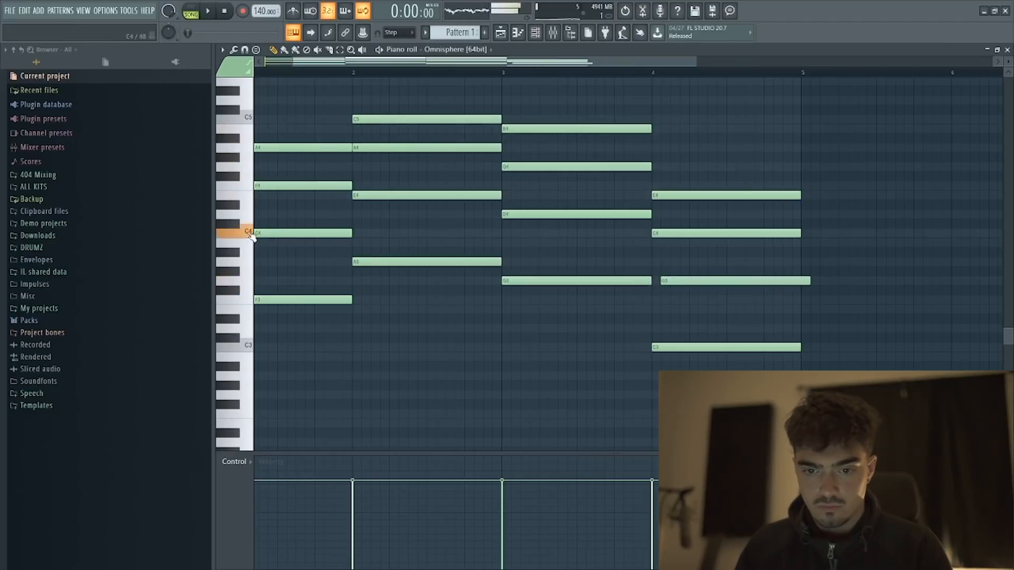
{"action": "key", "text": "space"}
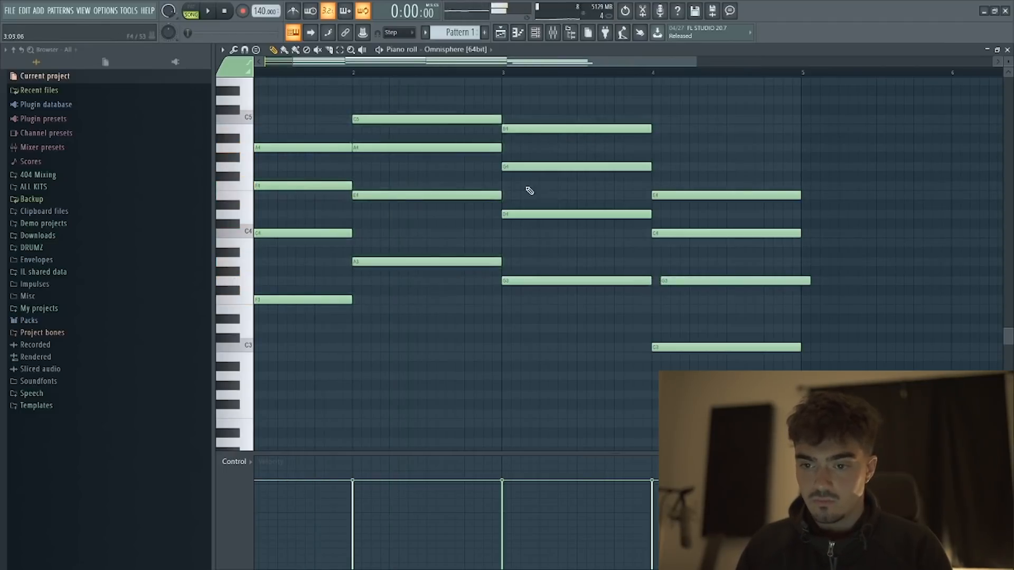
{"action": "key", "text": "space"}
{"action": "left_click_drag", "start_coordinate": [686, 282], "coordinate": [681, 281]}
{"action": "scroll", "coordinate": [536, 79], "scroll_direction": "down", "scroll_amount": 2}
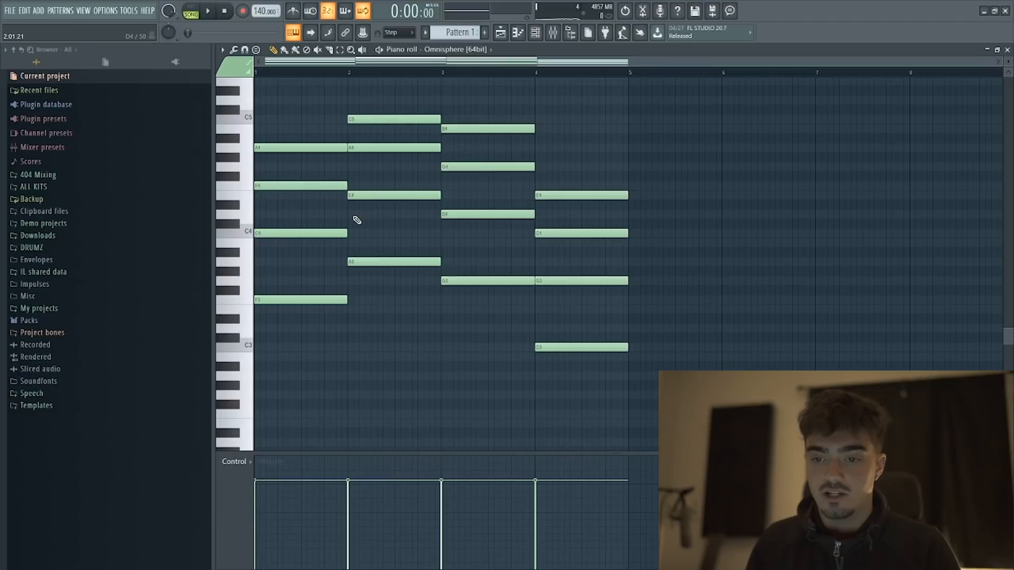
Step: Add a second Omnisphere channel and set its patch browser directory to Keyscape Library
{"action": "left_click", "coordinate": [544, 37]}
{"action": "right_click", "coordinate": [521, 228]}
{"action": "left_click", "coordinate": [577, 312]}
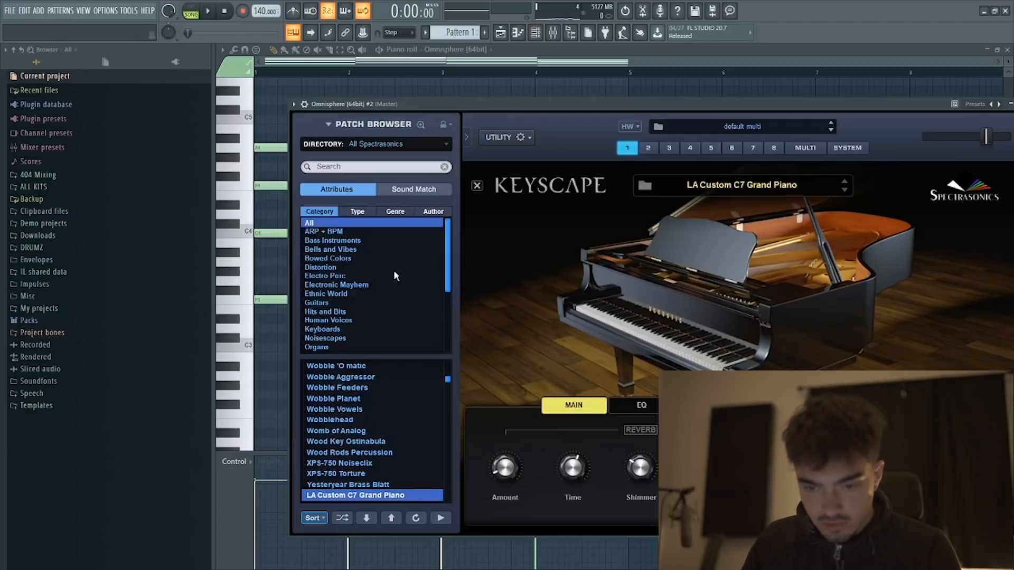
{"action": "left_click", "coordinate": [385, 143]}
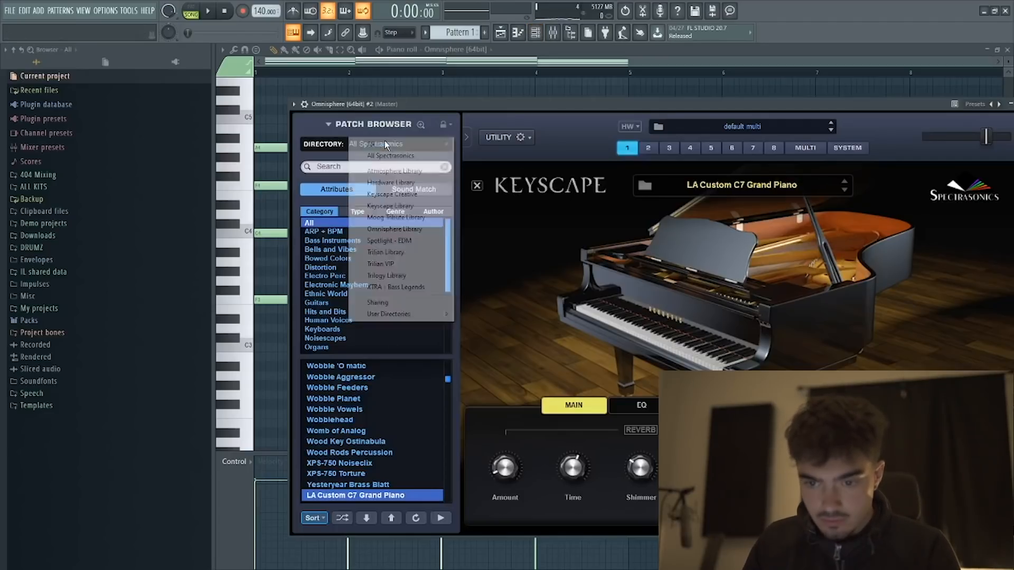
{"action": "left_click", "coordinate": [394, 206]}
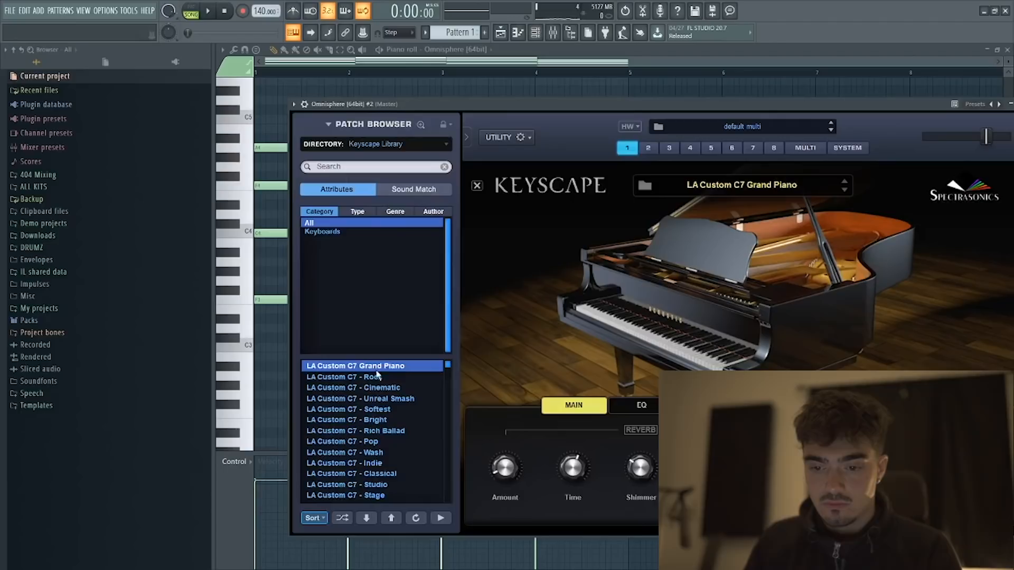
Step: Open the piano roll of Omnisphere #2 and start the melody in bar 1 with short F4 and A4 notes and a longer E5
{"action": "left_click", "coordinate": [542, 33]}
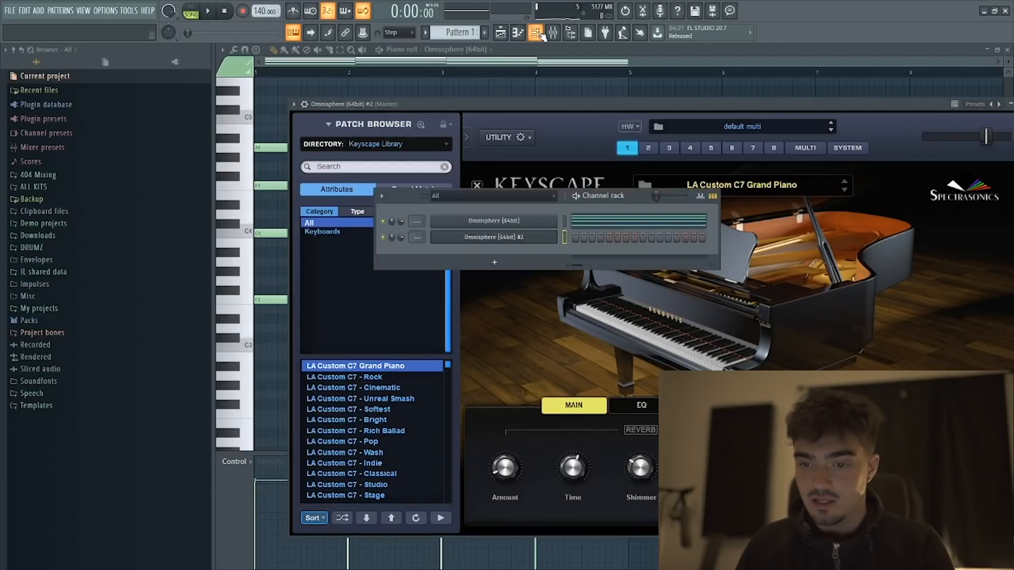
{"action": "right_click", "coordinate": [554, 233]}
{"action": "left_click", "coordinate": [570, 235]}
{"action": "scroll", "coordinate": [314, 64], "scroll_direction": "up", "scroll_amount": 4}
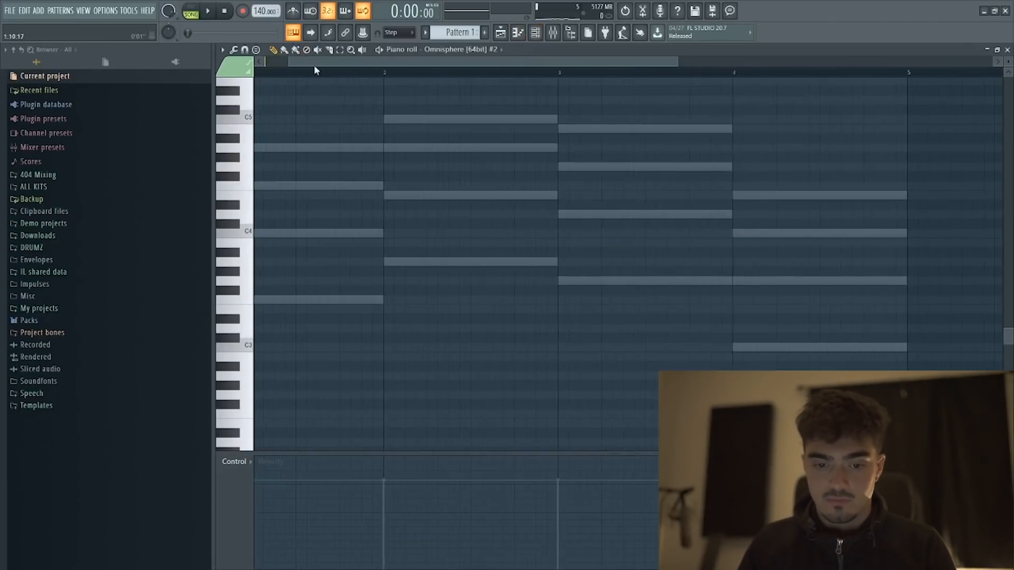
{"action": "scroll", "coordinate": [277, 149], "scroll_direction": "down", "scroll_amount": 1}
{"action": "scroll", "coordinate": [274, 164], "scroll_direction": "up", "scroll_amount": 2}
{"action": "left_click", "coordinate": [259, 185]}
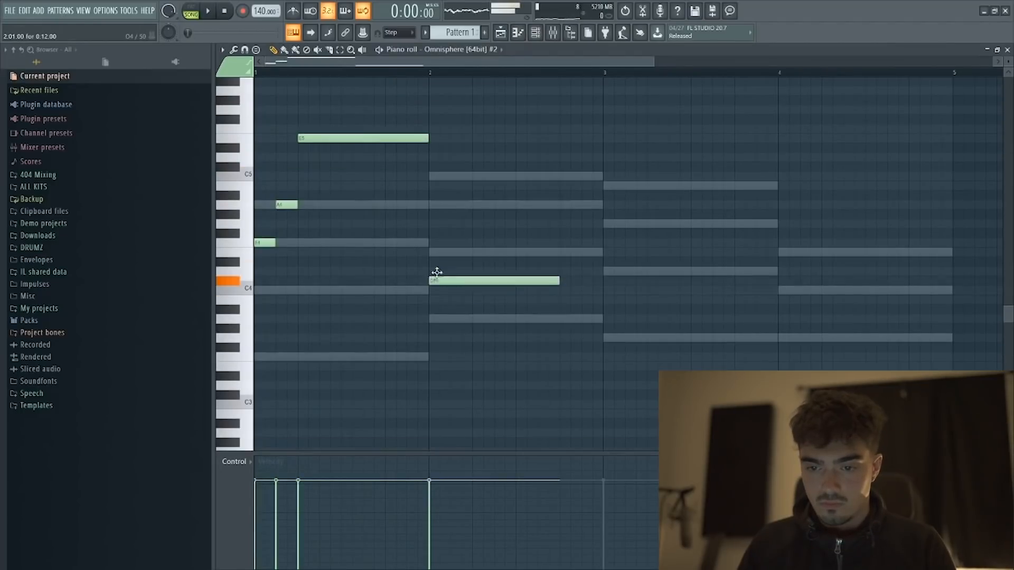
Step: Write the bar 2 melody with E4, A4 and a longer G5, shortening E4 and A4 to two steps each
{"action": "left_click_drag", "start_coordinate": [434, 274], "coordinate": [437, 247]}
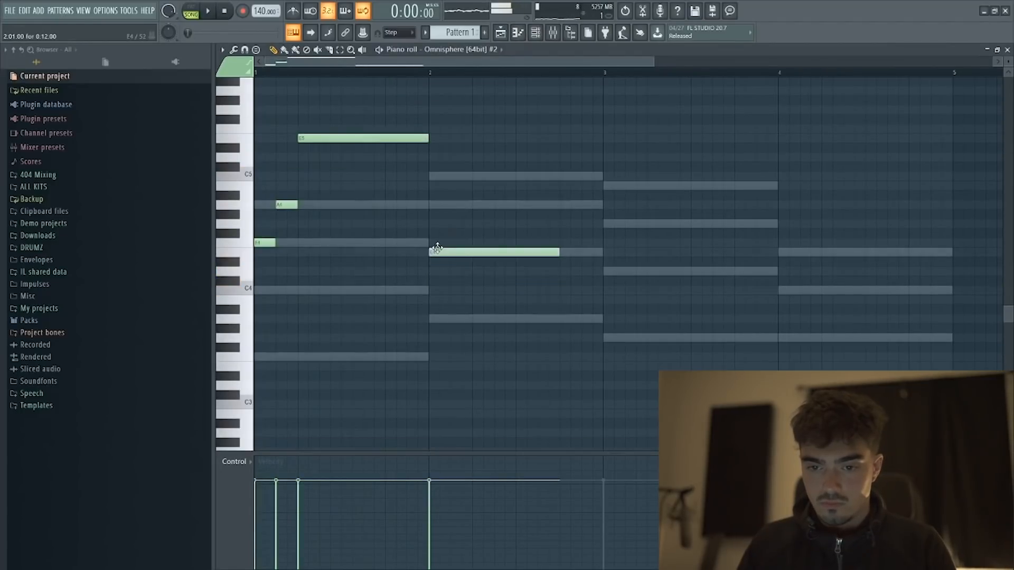
{"action": "left_click", "coordinate": [456, 204]}
{"action": "left_click", "coordinate": [482, 141]}
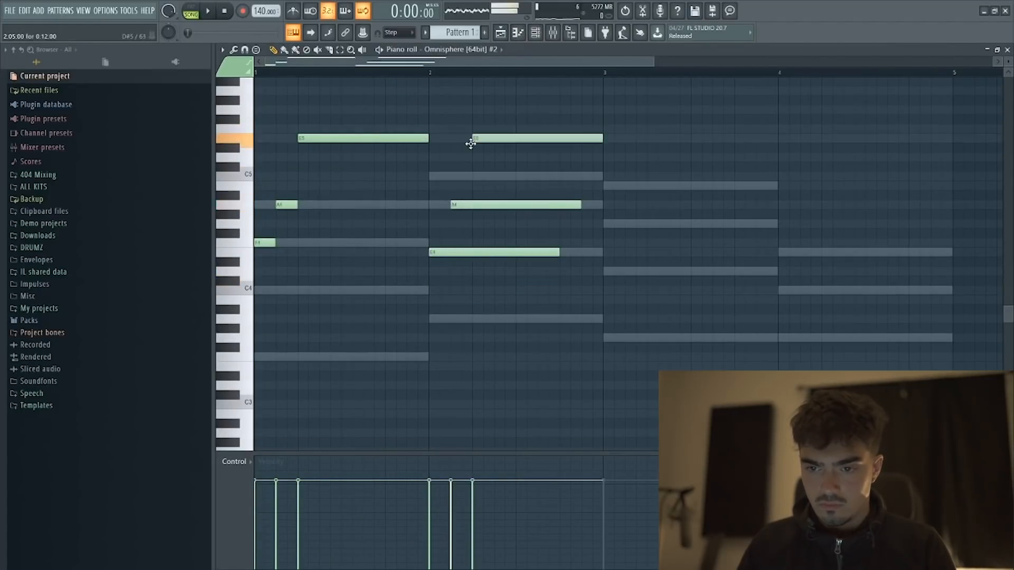
{"action": "left_click_drag", "start_coordinate": [496, 136], "coordinate": [498, 106]}
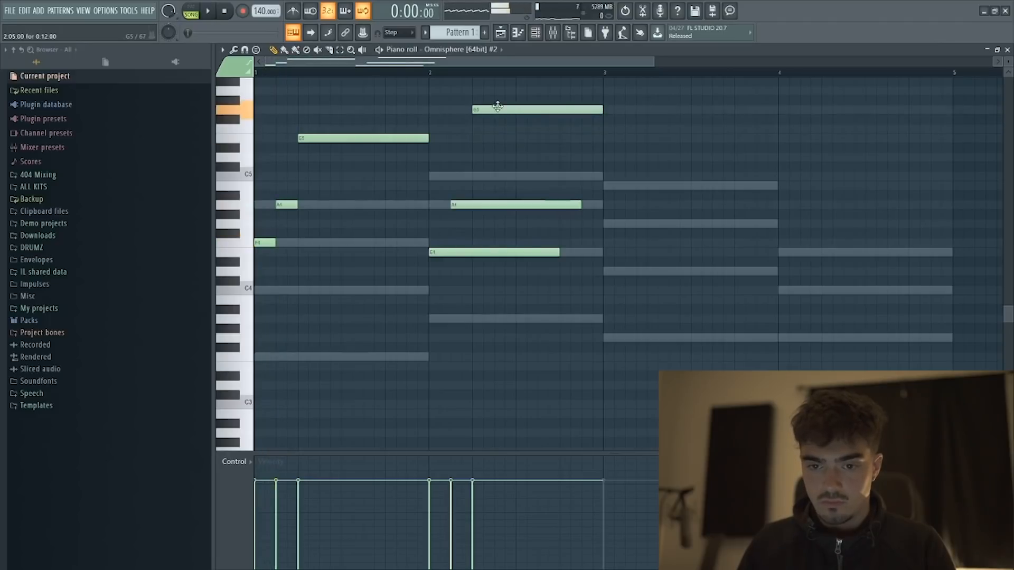
{"action": "key", "text": "space"}
{"action": "left_click_drag", "start_coordinate": [580, 204], "coordinate": [472, 206]}
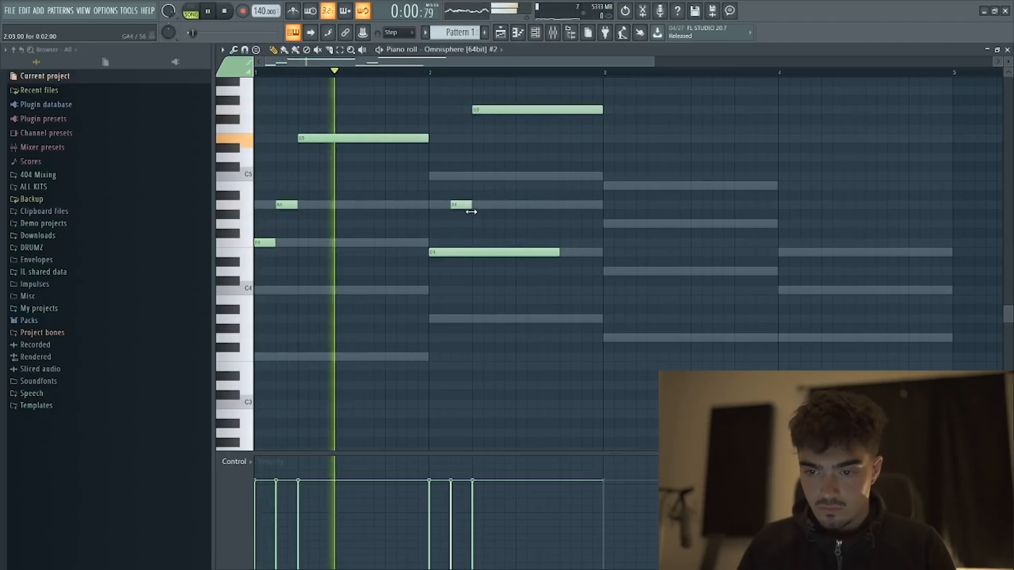
{"action": "left_click_drag", "start_coordinate": [558, 252], "coordinate": [449, 253]}
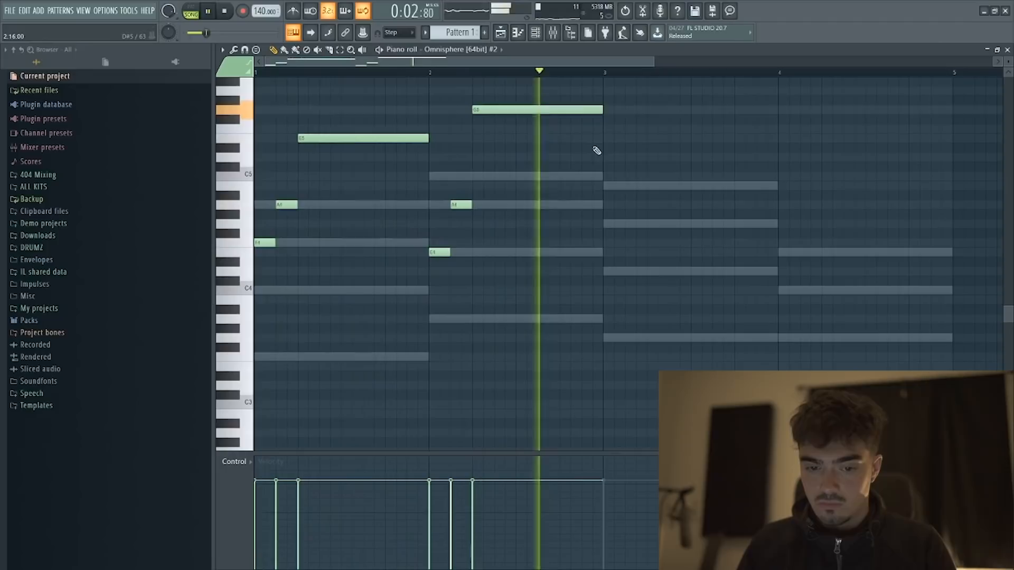
Step: Write the melody with G4, C5, E5 in bar 3 and E4, C5, G5, A5, E5 in bar 4, shortening A5 to two steps
{"action": "scroll", "coordinate": [598, 151], "scroll_direction": "up", "scroll_amount": 4}
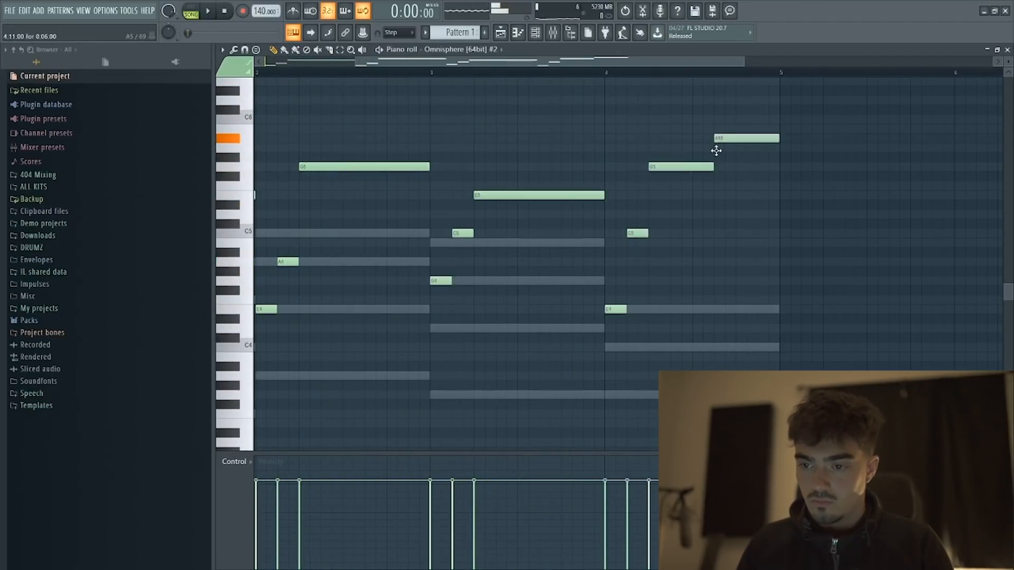
{"action": "left_click_drag", "start_coordinate": [715, 143], "coordinate": [716, 154]}
{"action": "left_click", "coordinate": [734, 187]}
{"action": "left_click_drag", "start_coordinate": [741, 190], "coordinate": [775, 197]}
{"action": "key", "text": "space"}
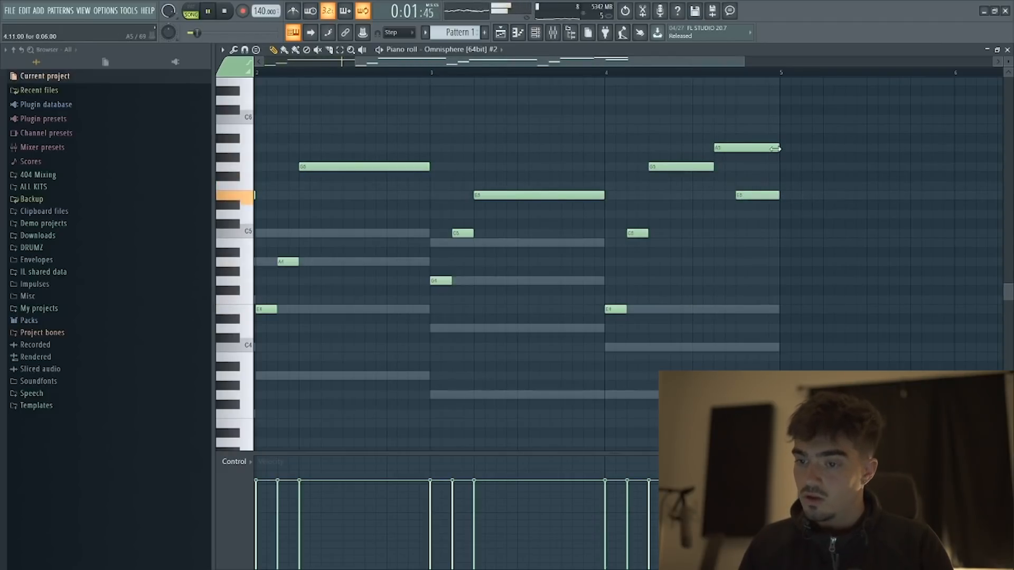
{"action": "left_click_drag", "start_coordinate": [774, 149], "coordinate": [734, 148]}
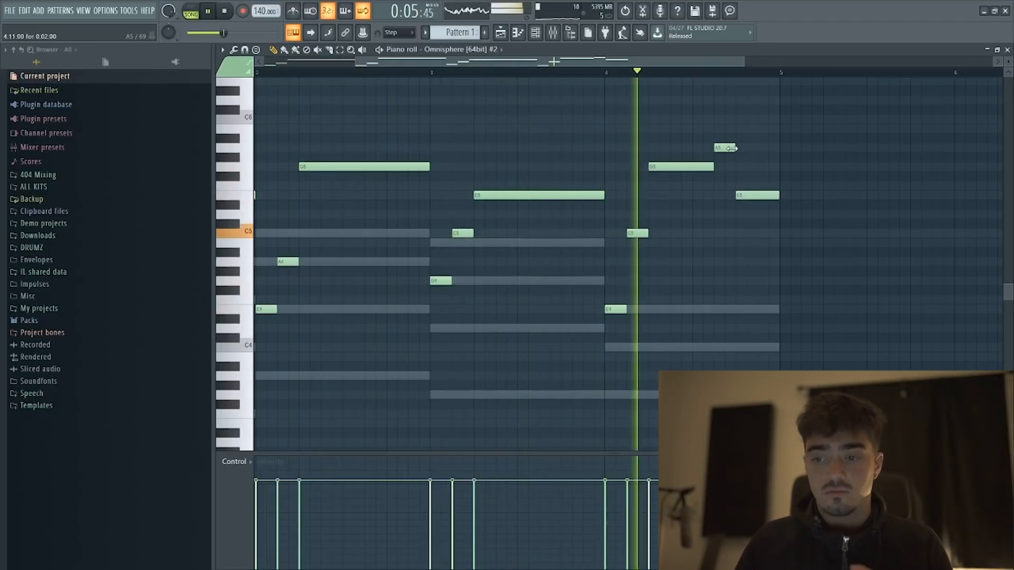
{"action": "key", "text": "space"}
Step: Duplicate the four-bar chords and melody across bars 5 to 8 and play back the transition into bar 5
{"action": "scroll", "coordinate": [648, 76], "scroll_direction": "down", "scroll_amount": 2}
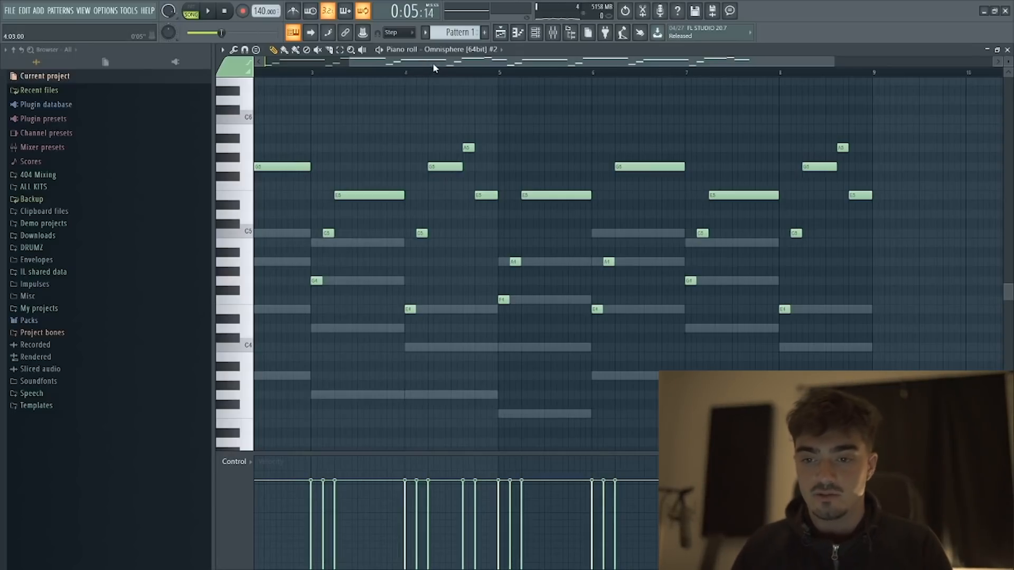
{"action": "key", "text": "space"}
{"action": "scroll", "coordinate": [587, 75], "scroll_direction": "up", "scroll_amount": 3}
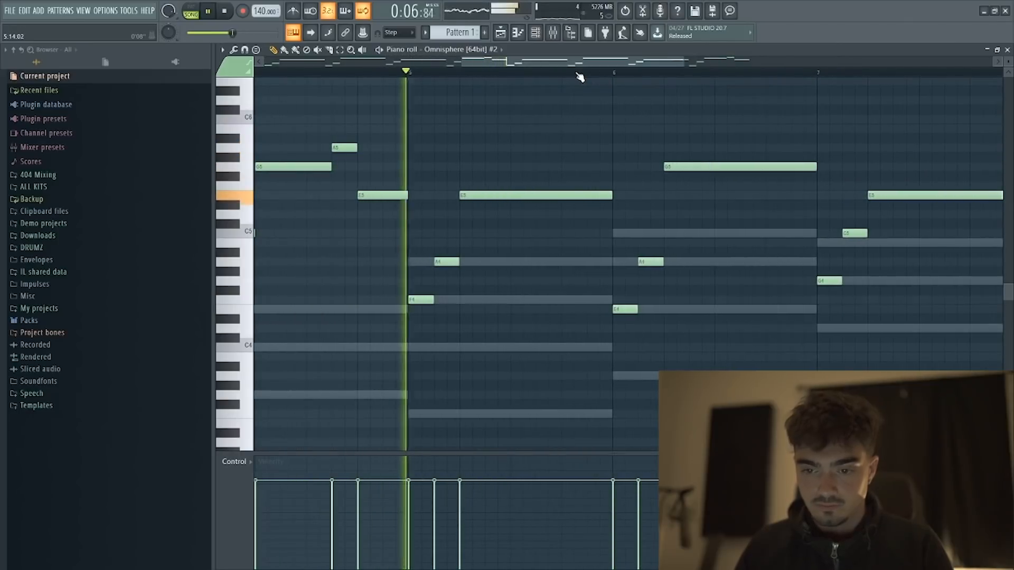
Step: Add an upper line to the second half of bar 5 with two-step C6 and B5 notes and a four-step G5
{"action": "left_click_drag", "start_coordinate": [583, 62], "coordinate": [626, 65]}
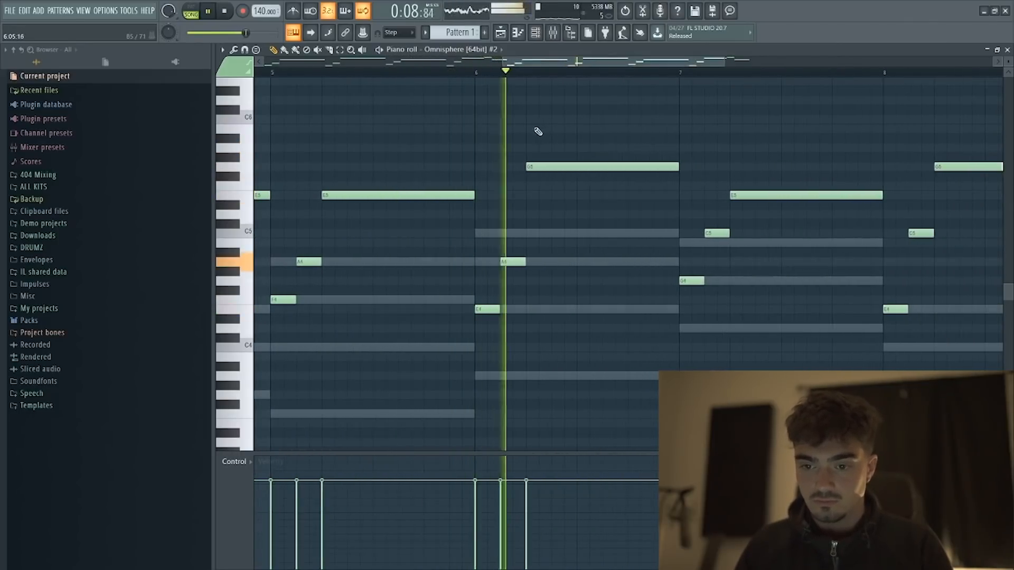
{"action": "key", "text": "space"}
{"action": "key", "text": "space"}
{"action": "scroll", "coordinate": [388, 132], "scroll_direction": "up", "scroll_amount": 1}
{"action": "left_click_drag", "start_coordinate": [535, 64], "coordinate": [511, 68]}
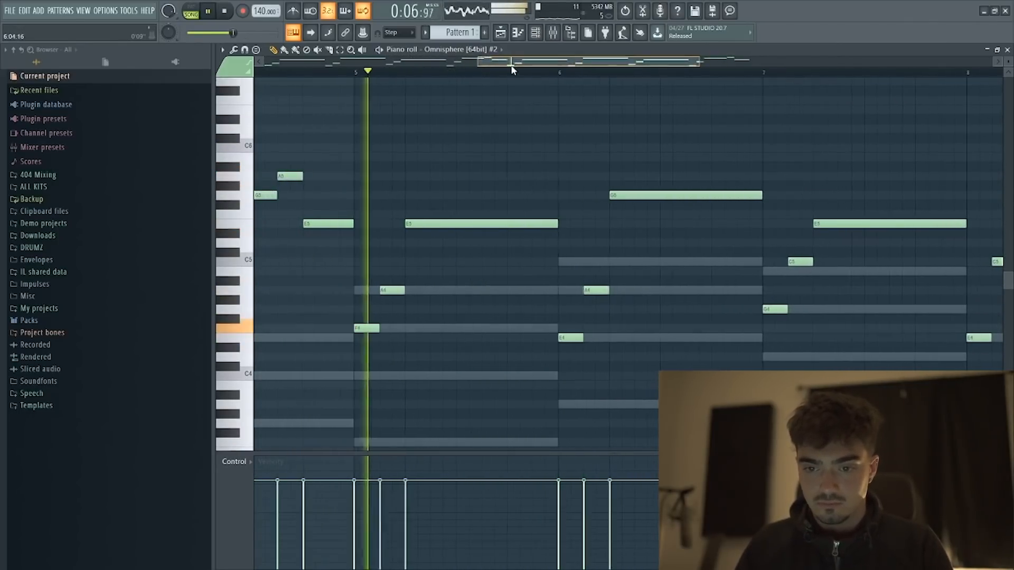
{"action": "key", "text": "space"}
{"action": "left_click", "coordinate": [457, 117]}
{"action": "right_click", "coordinate": [458, 120]}
{"action": "left_click", "coordinate": [457, 137]}
{"action": "right_click", "coordinate": [460, 140]}
{"action": "left_click", "coordinate": [457, 147]}
{"action": "left_click", "coordinate": [484, 158]}
{"action": "left_click", "coordinate": [510, 197]}
{"action": "key", "text": "space"}
{"action": "left_click_drag", "start_coordinate": [529, 196], "coordinate": [559, 203]}
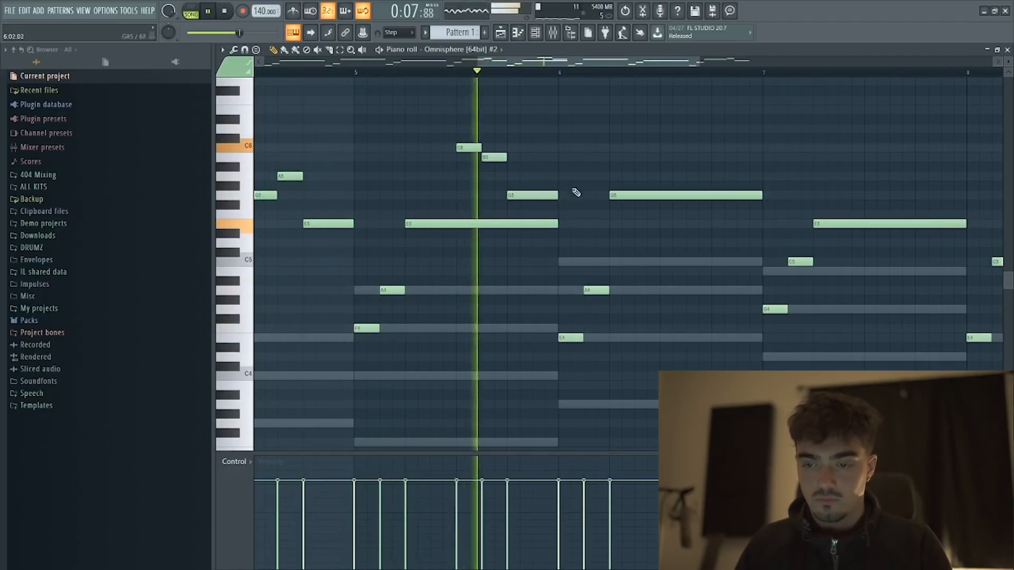
Step: Try a descending E6, D6, B5 run in the second half of bar 6, shortening E6 and D6 to two steps
{"action": "left_click_drag", "start_coordinate": [586, 64], "coordinate": [626, 69]}
{"action": "key", "text": "space"}
{"action": "left_click", "coordinate": [524, 110]}
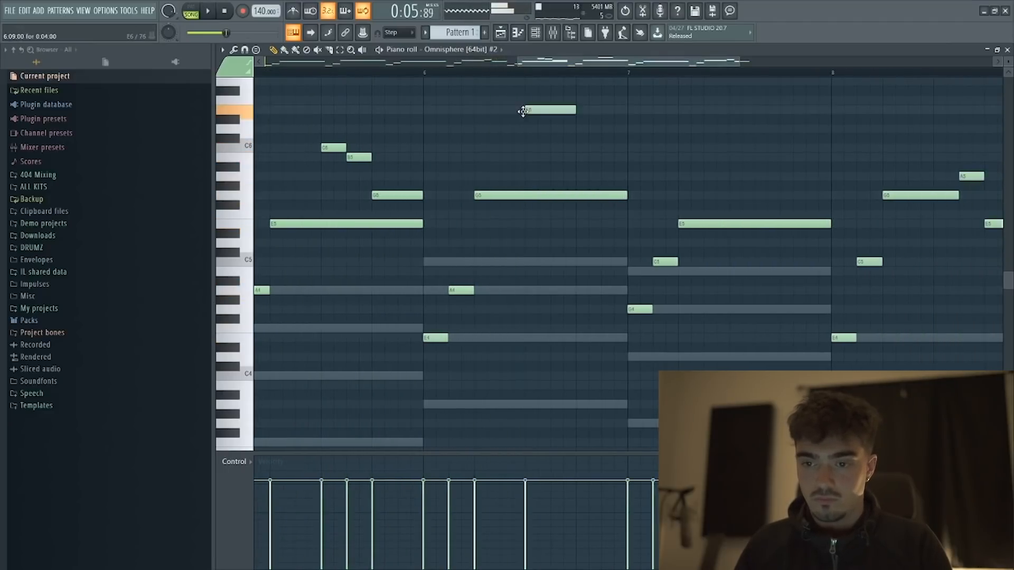
{"action": "left_click", "coordinate": [555, 120]}
{"action": "left_click_drag", "start_coordinate": [558, 129], "coordinate": [558, 129]}
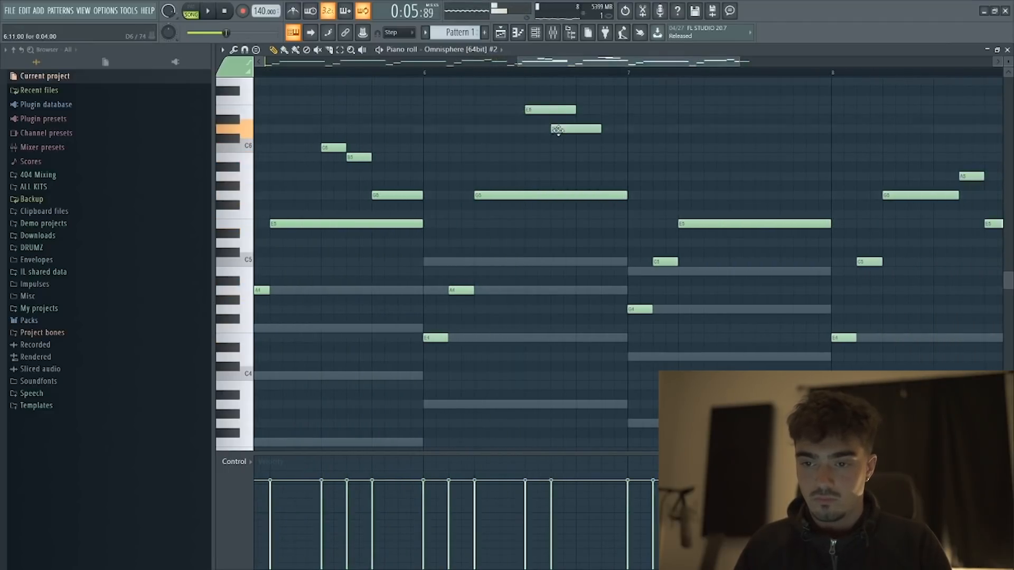
{"action": "left_click_drag", "start_coordinate": [577, 167], "coordinate": [579, 158]}
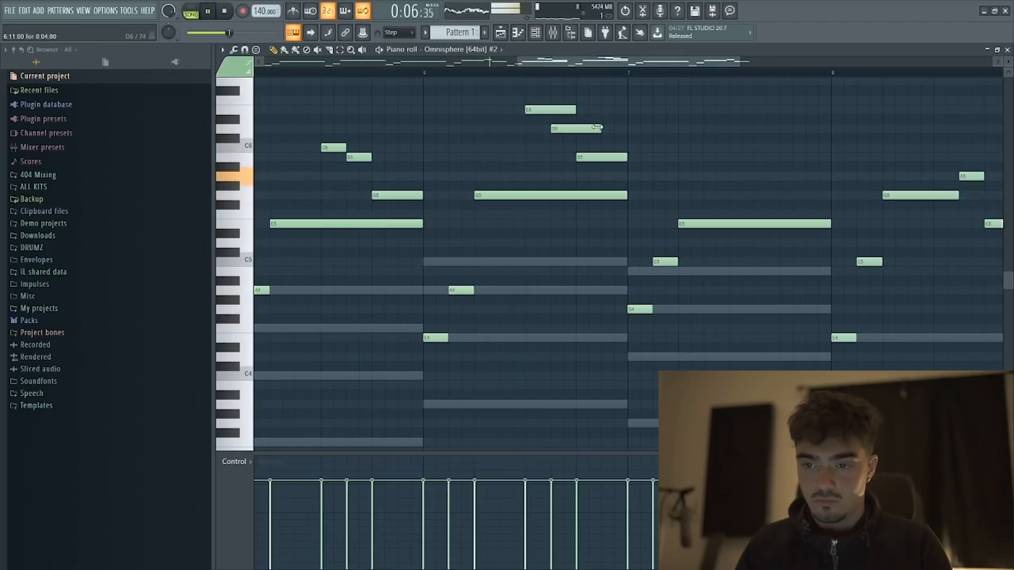
{"action": "key", "text": "space"}
{"action": "left_click_drag", "start_coordinate": [575, 110], "coordinate": [550, 110]}
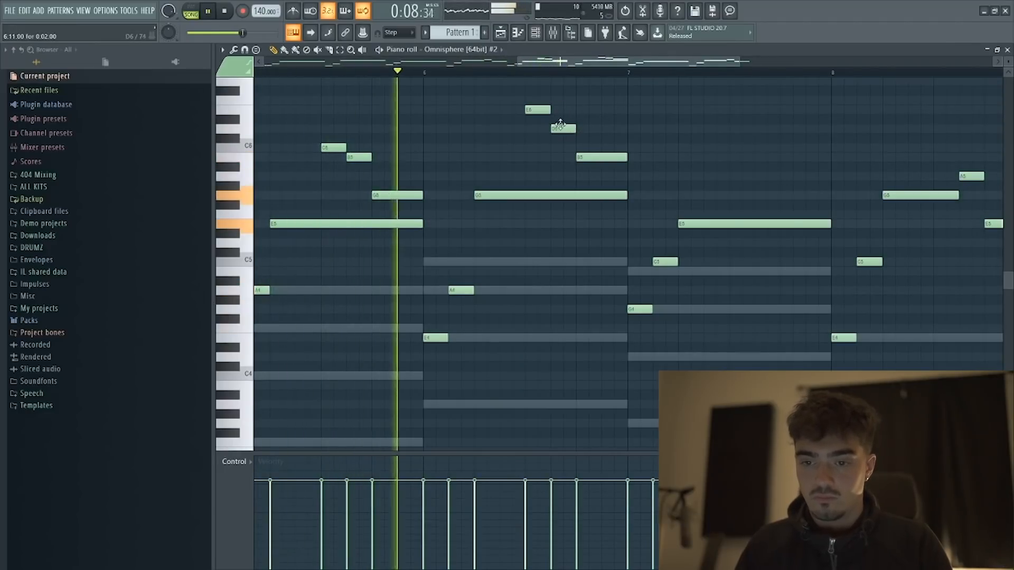
{"action": "key", "text": "space"}
Step: Delete the E6, D6 and B5 run from bar 6 and replay the passage
{"action": "right_click", "coordinate": [525, 158]}
{"action": "key", "text": "space"}
{"action": "right_click", "coordinate": [462, 110]}
{"action": "right_click", "coordinate": [486, 128]}
{"action": "key", "text": "space"}
{"action": "key", "text": "space"}
{"action": "key", "text": "space"}
Step: Listen to the melody from bar 5 and again from the start of bar 6
{"action": "scroll", "coordinate": [535, 78], "scroll_direction": "down", "scroll_amount": 3}
{"action": "left_click", "coordinate": [400, 77]}
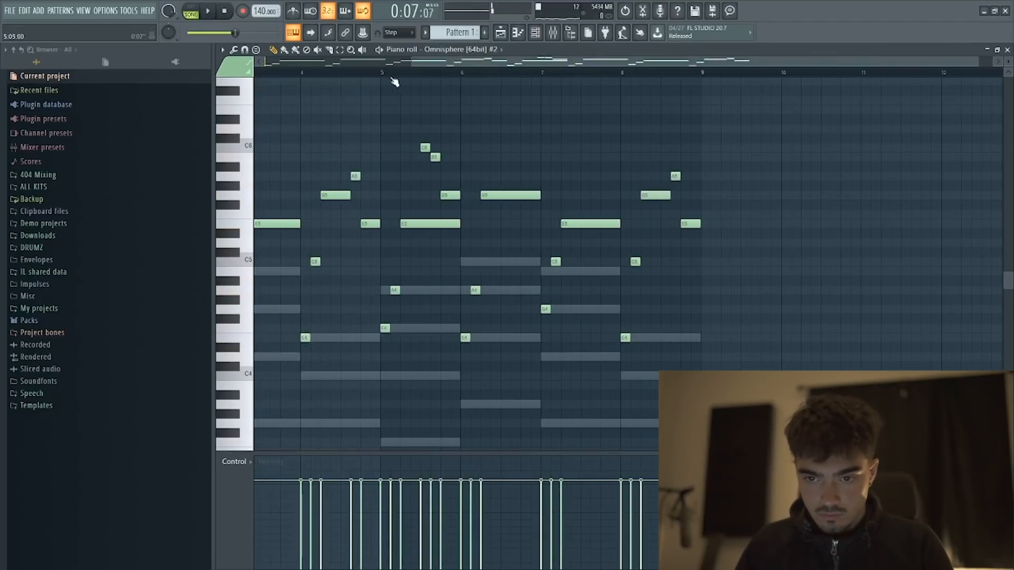
{"action": "key", "text": "space"}
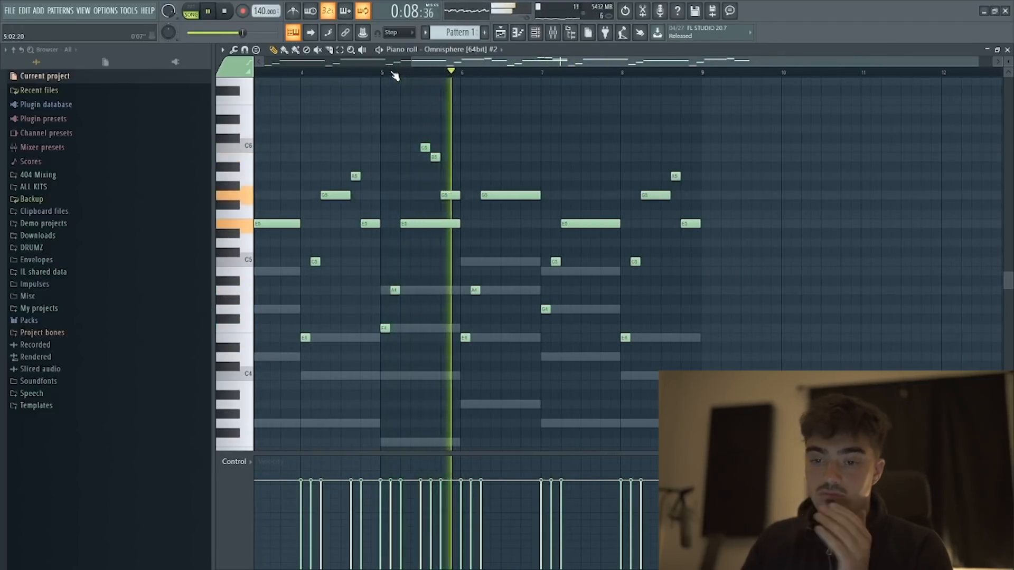
{"action": "key", "text": "space"}
{"action": "scroll", "coordinate": [512, 76], "scroll_direction": "up", "scroll_amount": 2}
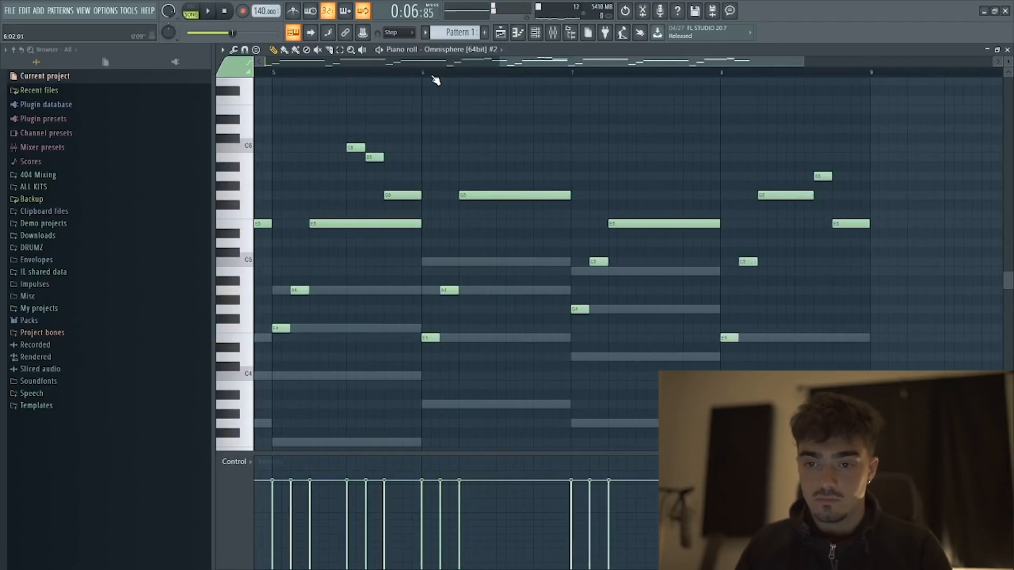
{"action": "left_click", "coordinate": [425, 76]}
{"action": "scroll", "coordinate": [479, 74], "scroll_direction": "up", "scroll_amount": 1}
{"action": "key", "text": "space"}
Step: Try several short high notes, including G6, on beat 3 of bar 6, deleting each one
{"action": "scroll", "coordinate": [506, 130], "scroll_direction": "up", "scroll_amount": 2}
{"action": "left_click", "coordinate": [501, 128]}
{"action": "right_click", "coordinate": [501, 129]}
{"action": "left_click", "coordinate": [501, 120]}
{"action": "right_click", "coordinate": [501, 120]}
{"action": "left_click", "coordinate": [500, 110]}
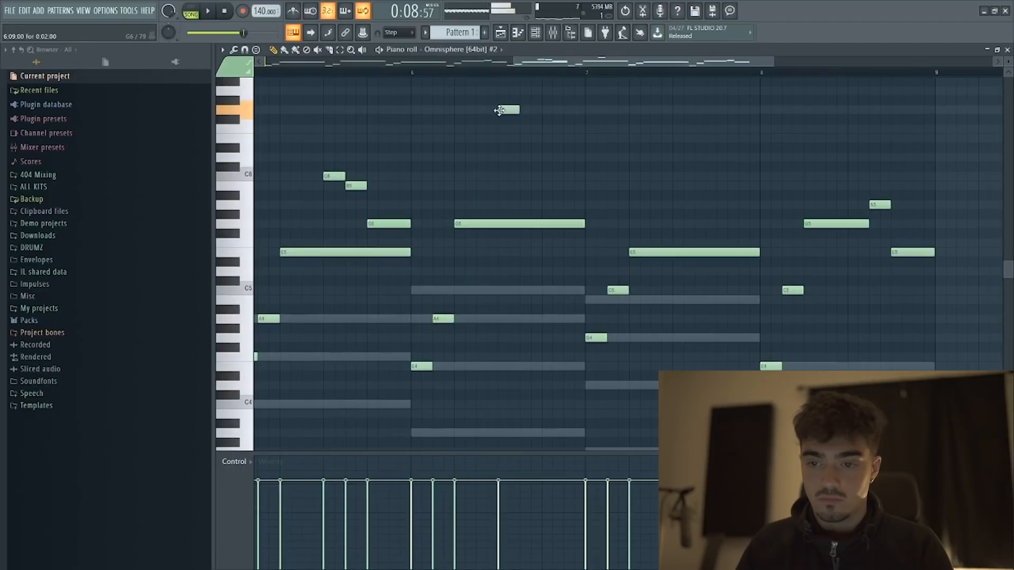
{"action": "right_click", "coordinate": [502, 113]}
{"action": "key", "text": "space"}
{"action": "key", "text": "space"}
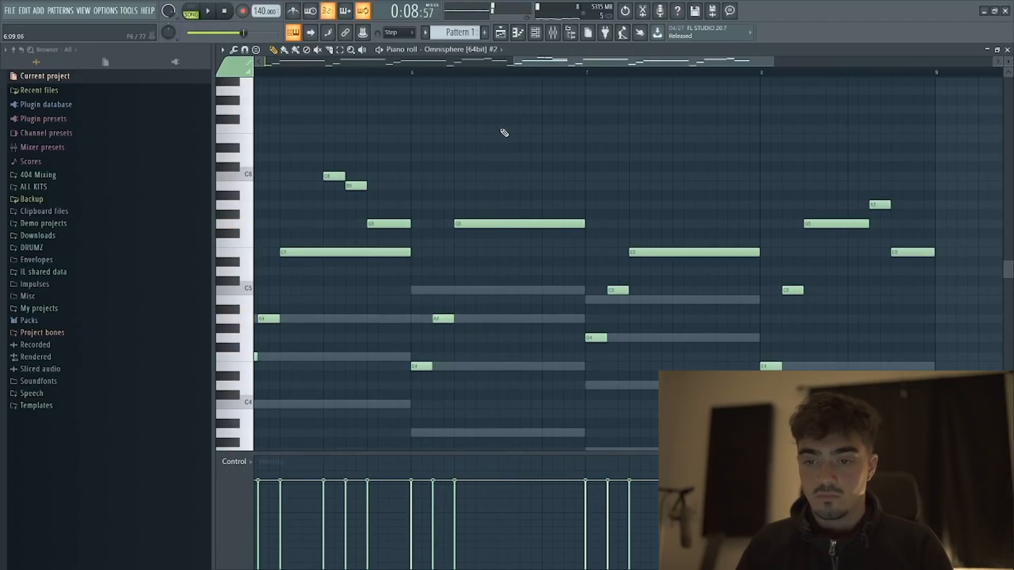
{"action": "left_click", "coordinate": [500, 82]}
{"action": "right_click", "coordinate": [500, 83]}
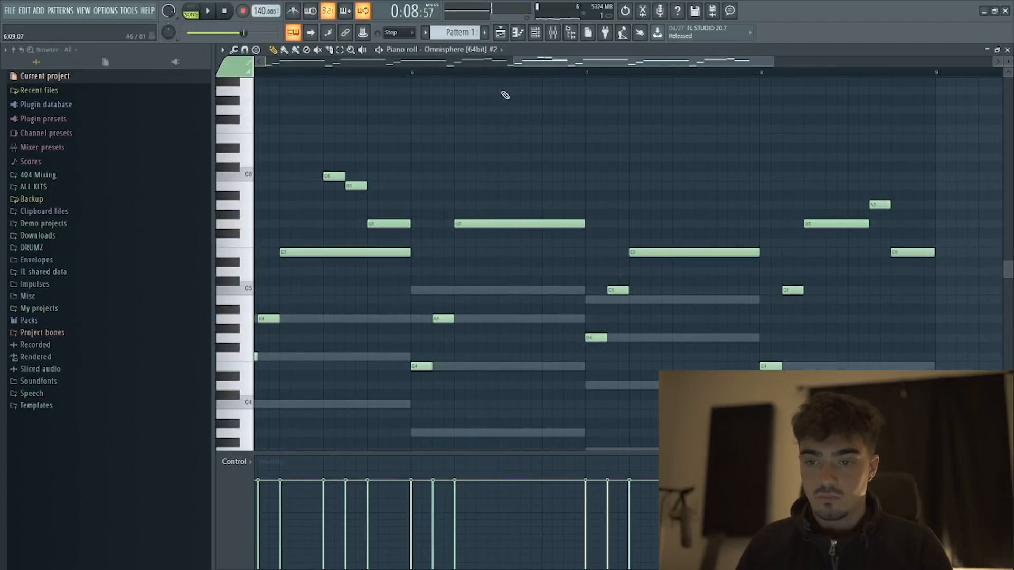
Step: Write two-step C7 and B6 notes and a four-step G6 from beat 3 to the end of bar 6, and play them back
{"action": "scroll", "coordinate": [504, 96], "scroll_direction": "up", "scroll_amount": 1}
{"action": "left_click", "coordinate": [498, 98]}
{"action": "left_click_drag", "start_coordinate": [509, 101], "coordinate": [509, 90]}
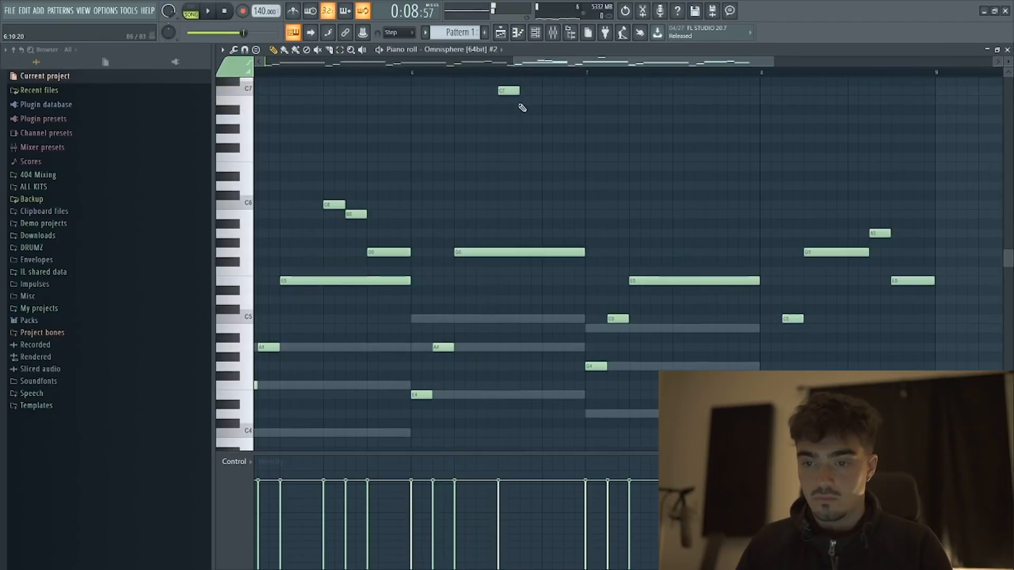
{"action": "left_click", "coordinate": [530, 100]}
{"action": "left_click", "coordinate": [553, 138]}
{"action": "key", "text": "space"}
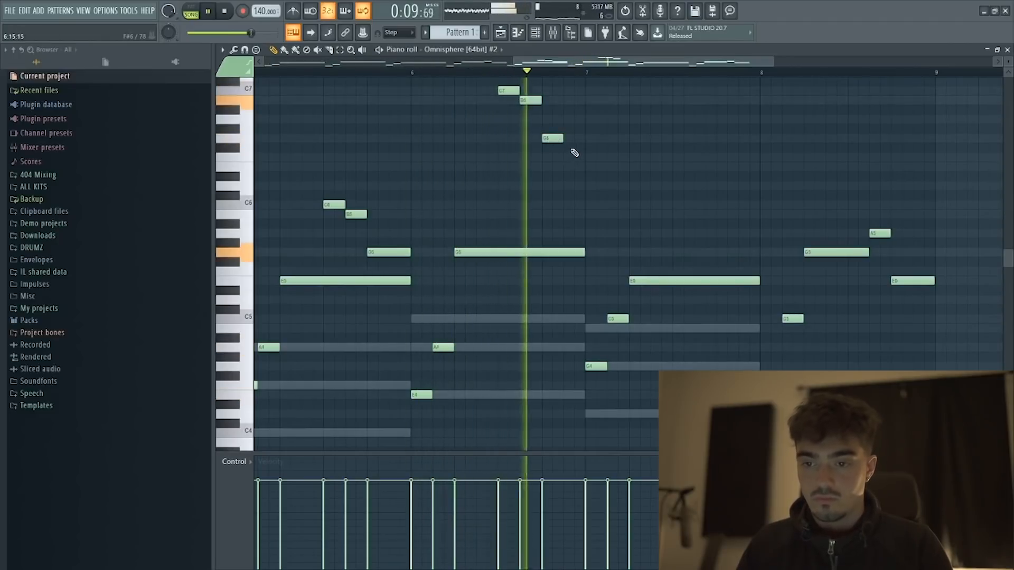
{"action": "left_click_drag", "start_coordinate": [562, 140], "coordinate": [584, 144]}
{"action": "key", "text": "space"}
{"action": "key", "text": "space"}
Step: Add a G6 note on beat 3 of bar 7 and set the snap to 1/4 step
{"action": "left_click_drag", "start_coordinate": [534, 63], "coordinate": [592, 65]}
{"action": "key", "text": "space"}
{"action": "left_click_drag", "start_coordinate": [510, 193], "coordinate": [513, 138]}
{"action": "scroll", "coordinate": [513, 71], "scroll_direction": "up", "scroll_amount": 1}
{"action": "scroll", "coordinate": [513, 71], "scroll_direction": "up", "scroll_amount": 1}
{"action": "left_click", "coordinate": [401, 32]}
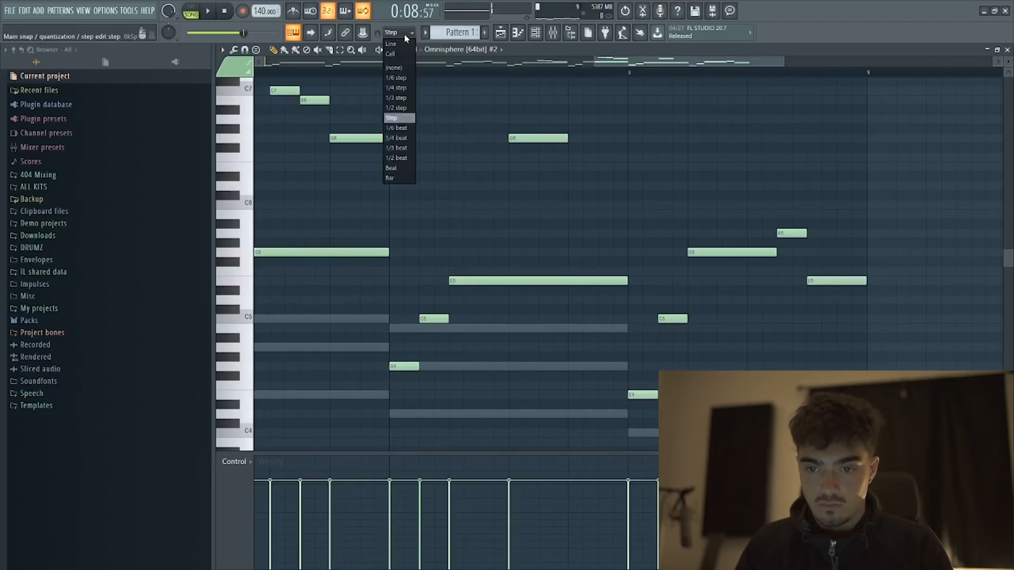
{"action": "left_click", "coordinate": [399, 90]}
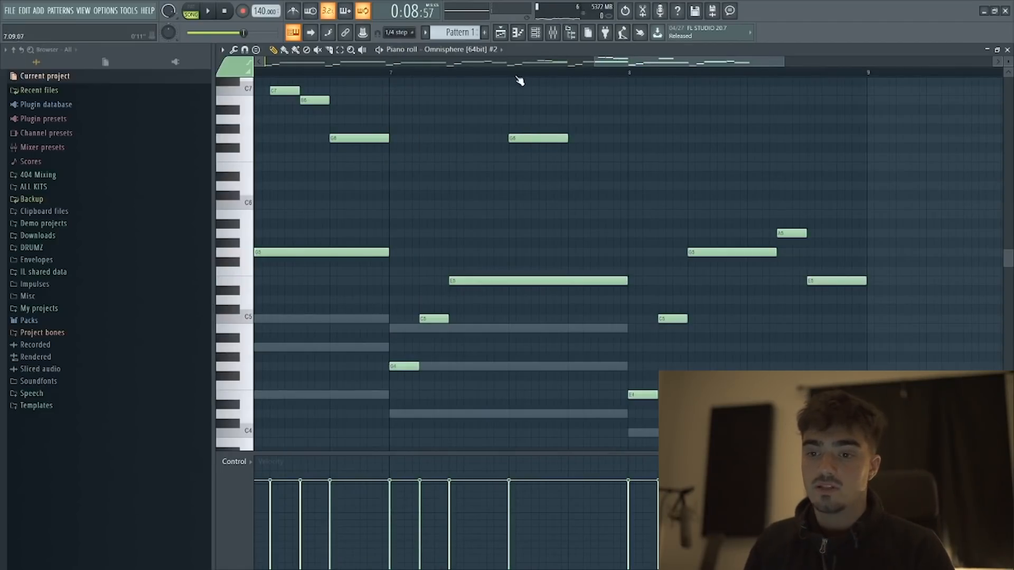
Step: Shorten the bar 7 G6 to half a step and follow it with A6 and a four-step E6 reaching the bar's end
{"action": "scroll", "coordinate": [542, 77], "scroll_direction": "up", "scroll_amount": 2}
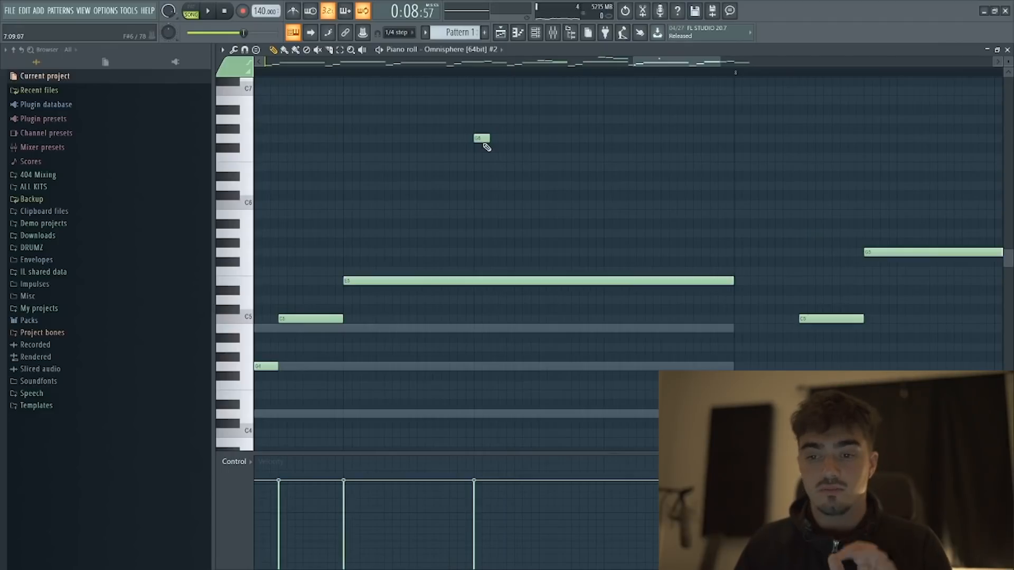
{"action": "left_click", "coordinate": [492, 120]}
{"action": "left_click_drag", "start_coordinate": [509, 118], "coordinate": [599, 119]}
{"action": "key", "text": "space"}
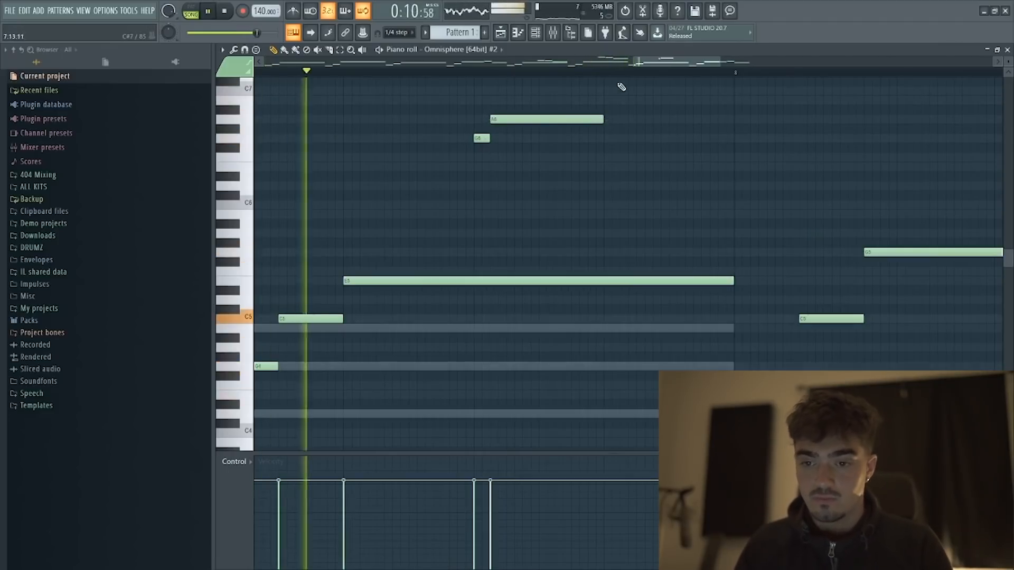
{"action": "left_click", "coordinate": [605, 167]}
{"action": "left_click_drag", "start_coordinate": [713, 166], "coordinate": [730, 167]}
{"action": "scroll", "coordinate": [584, 75], "scroll_direction": "down", "scroll_amount": 3}
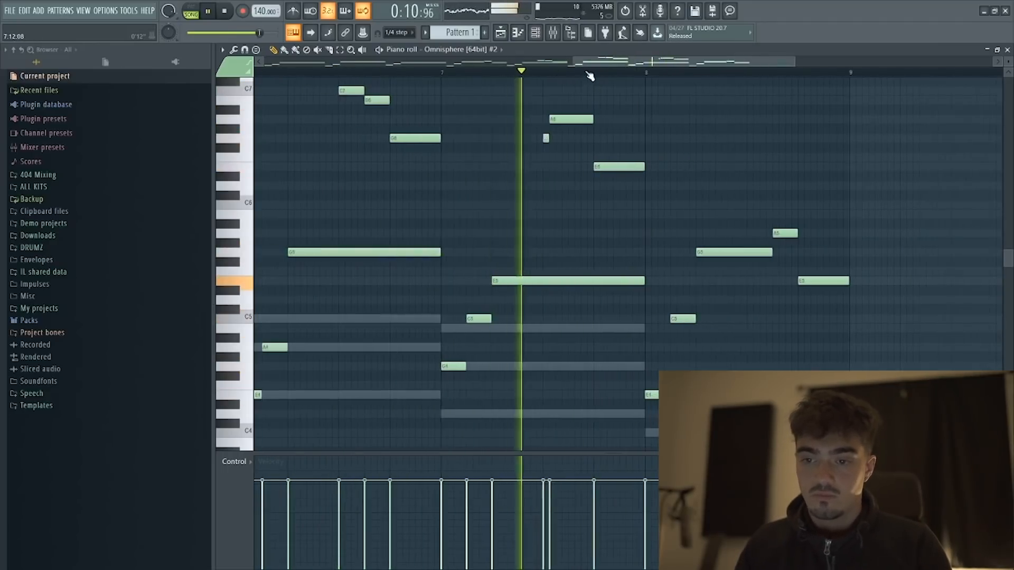
Step: Start the upper line of bar 8 on beat 3 with half-step E6 and F6 notes and play them back
{"action": "scroll", "coordinate": [751, 75], "scroll_direction": "up", "scroll_amount": 3}
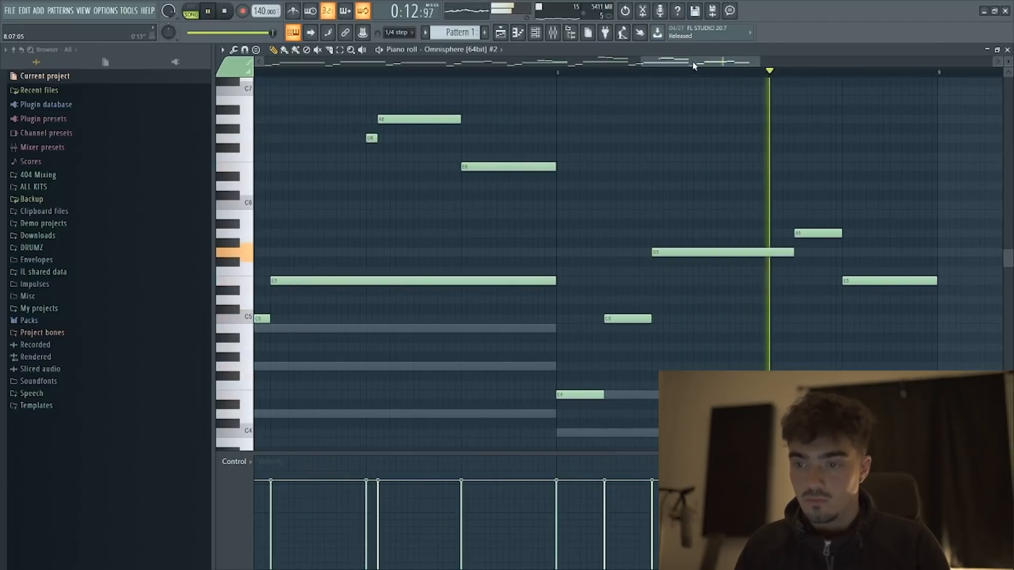
{"action": "left_click_drag", "start_coordinate": [694, 63], "coordinate": [716, 63]}
{"action": "key", "text": "space"}
{"action": "scroll", "coordinate": [641, 74], "scroll_direction": "up", "scroll_amount": 2}
{"action": "left_click", "coordinate": [605, 137]}
{"action": "left_click_drag", "start_coordinate": [605, 137], "coordinate": [595, 166]}
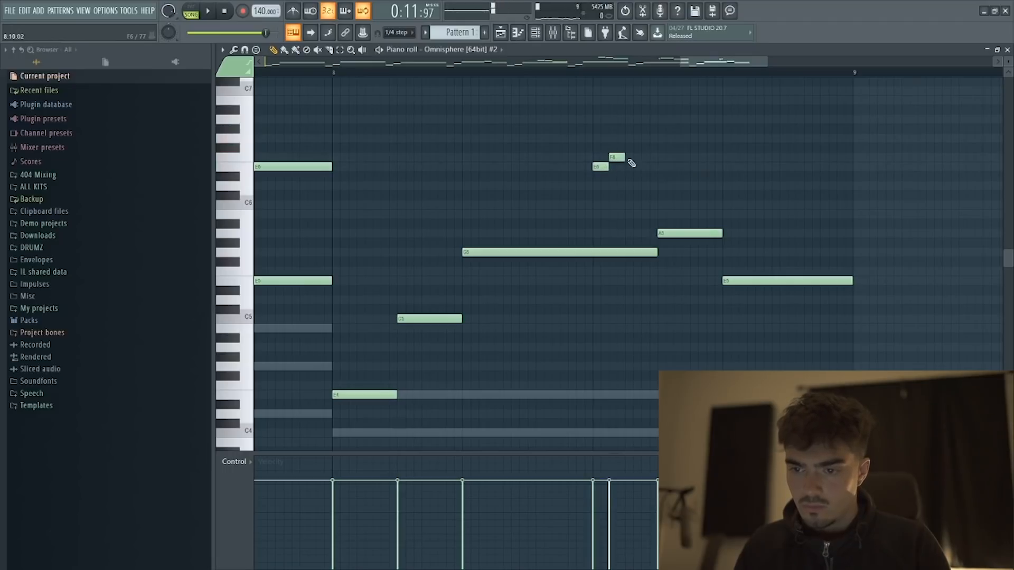
{"action": "key", "text": "space"}
{"action": "key", "text": "space"}
Step: Continue the bar 8 upper line with a one-step E6 and a two-step D6
{"action": "left_click", "coordinate": [666, 184]}
{"action": "key", "text": "space"}
{"action": "left_click_drag", "start_coordinate": [705, 185], "coordinate": [656, 166]}
{"action": "left_click_drag", "start_coordinate": [714, 183], "coordinate": [722, 185]}
Step: Try C6 and E6 as the four-step closing note of bar 8's upper line, and delete it
{"action": "left_click", "coordinate": [727, 204]}
{"action": "left_click_drag", "start_coordinate": [786, 205], "coordinate": [848, 210]}
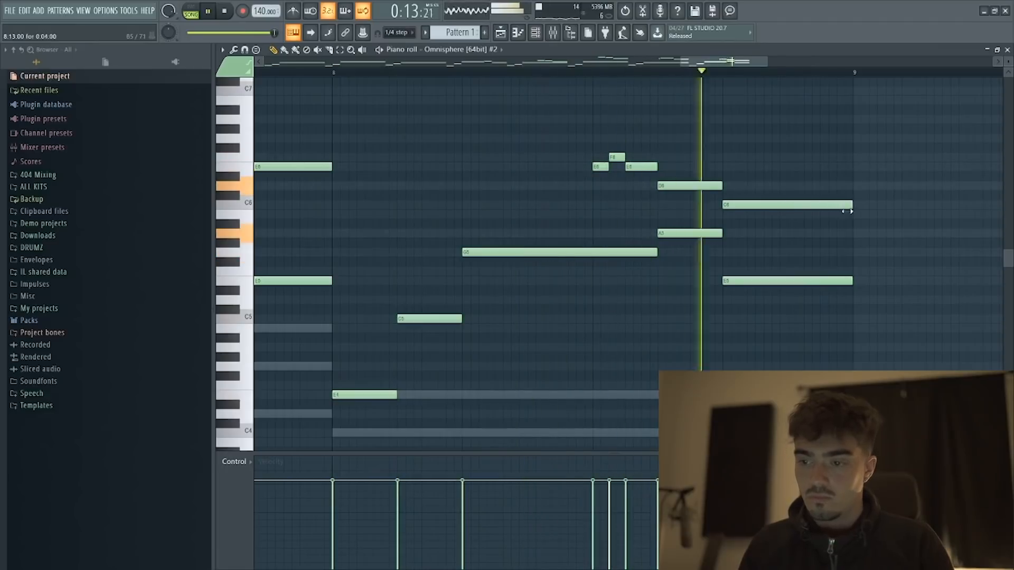
{"action": "left_click_drag", "start_coordinate": [750, 204], "coordinate": [751, 159]}
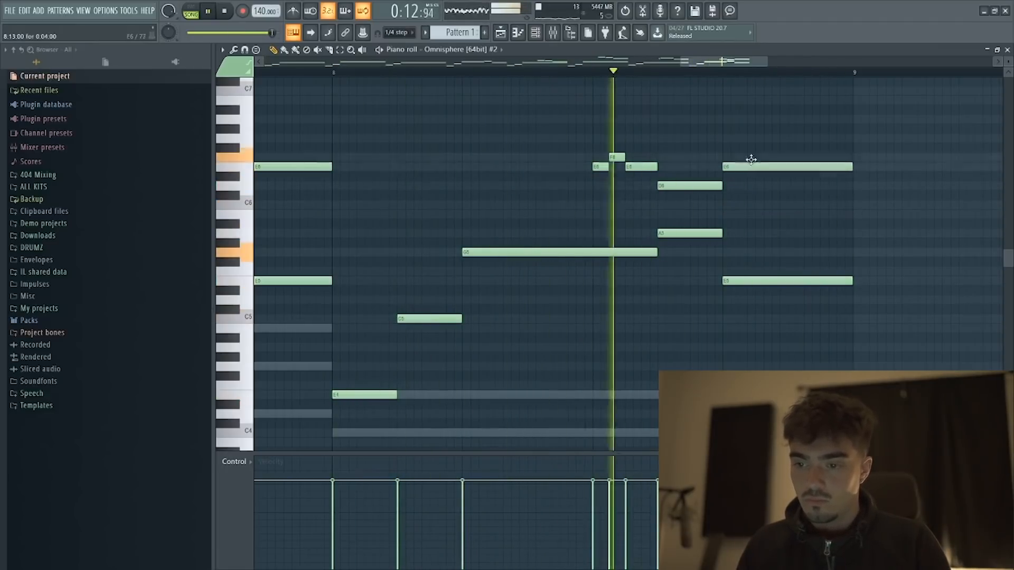
{"action": "key", "text": "space"}
{"action": "left_click", "coordinate": [748, 168]}
{"action": "key", "text": "space"}
{"action": "key", "text": "space"}
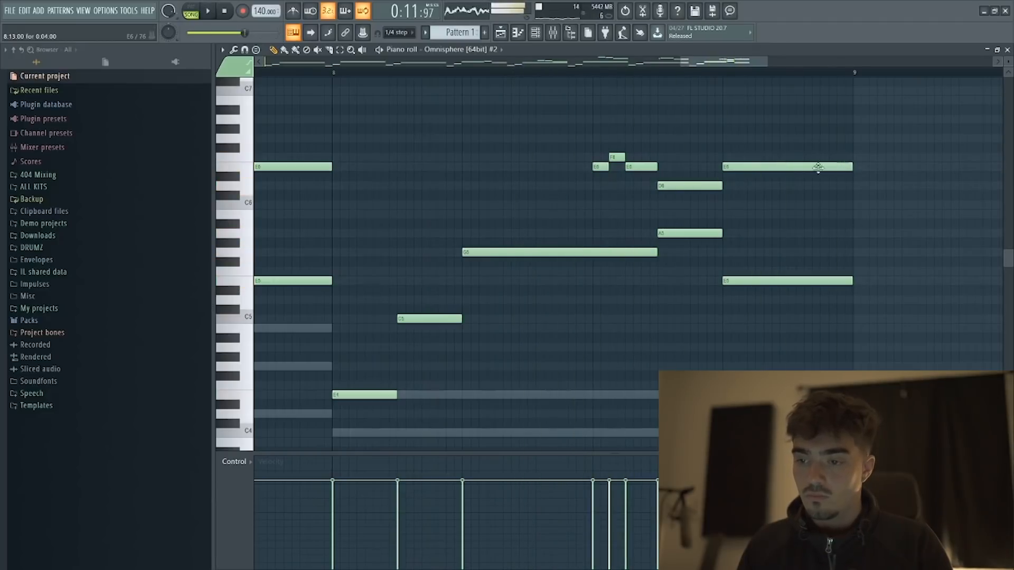
{"action": "right_click", "coordinate": [818, 167]}
Step: Close bar 8's upper line with a four-step G6 and play back the ending
{"action": "key", "text": "space"}
{"action": "key", "text": "space"}
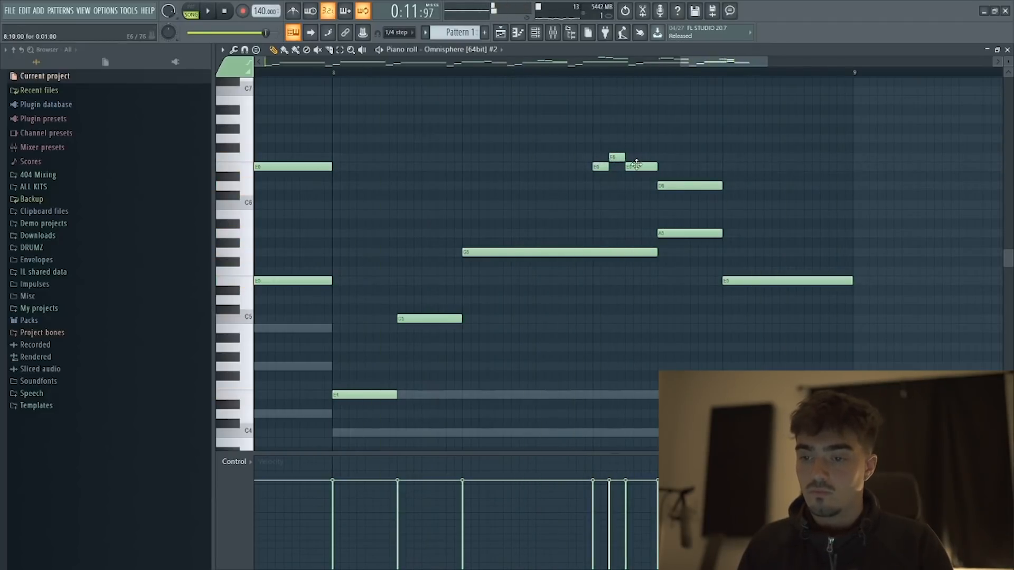
{"action": "key", "text": "space"}
{"action": "left_click_drag", "start_coordinate": [787, 138], "coordinate": [852, 141]}
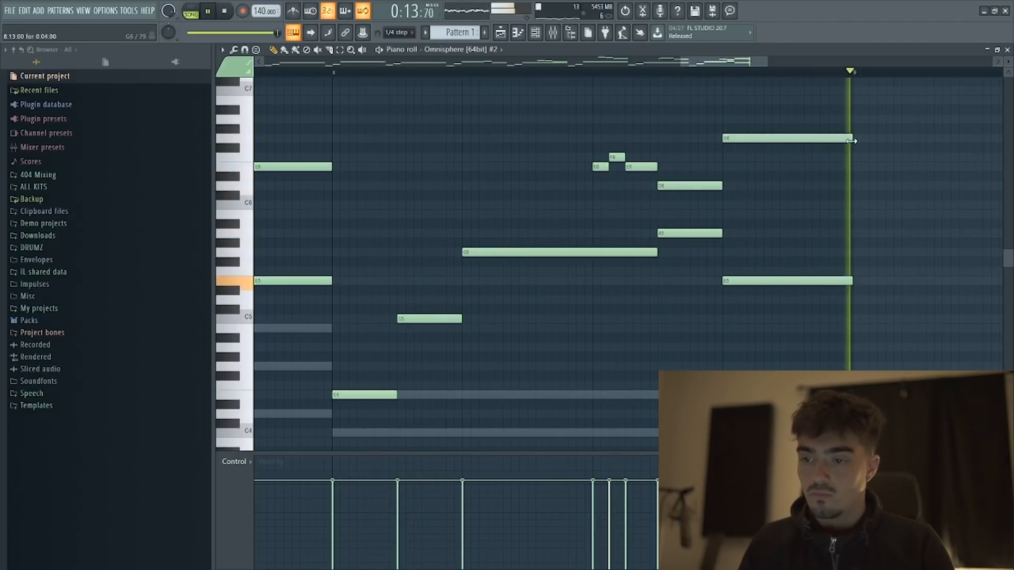
{"action": "key", "text": "space"}
{"action": "scroll", "coordinate": [703, 76], "scroll_direction": "down", "scroll_amount": 6}
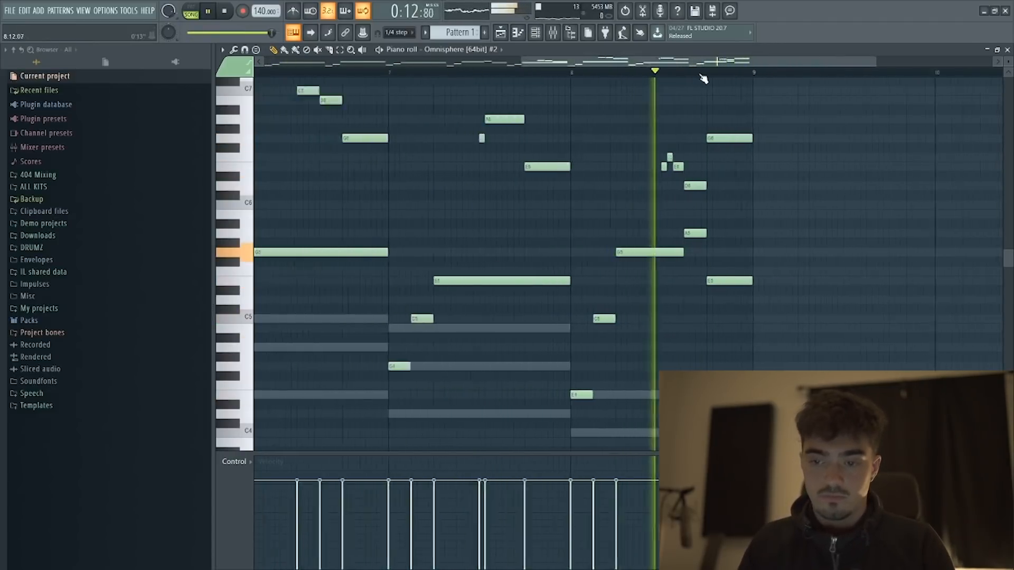
{"action": "key", "text": "space"}
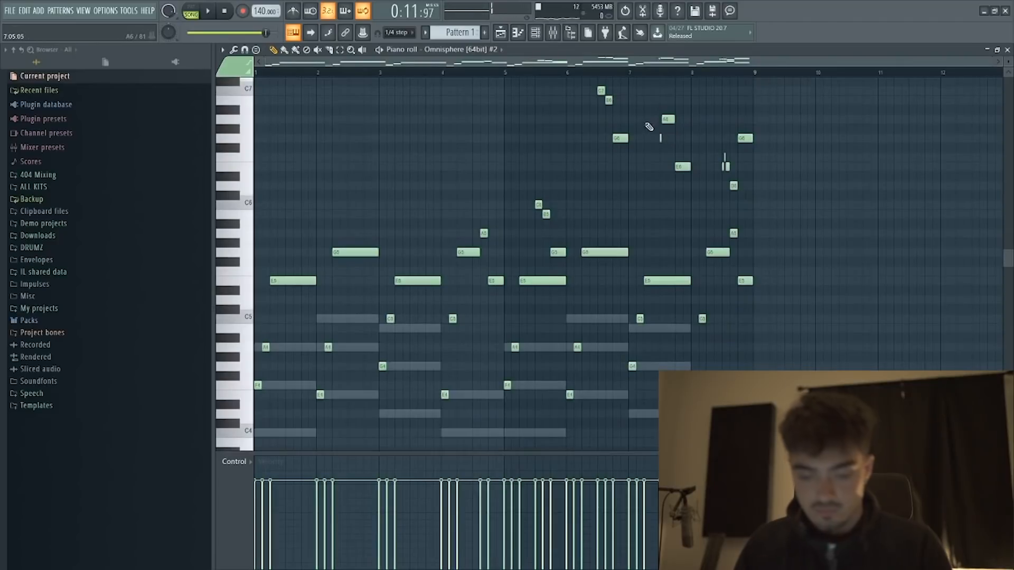
Step: Randomize the melody's note levels with panning at 5% and volume at -68%
{"action": "key", "text": "alt+r"}
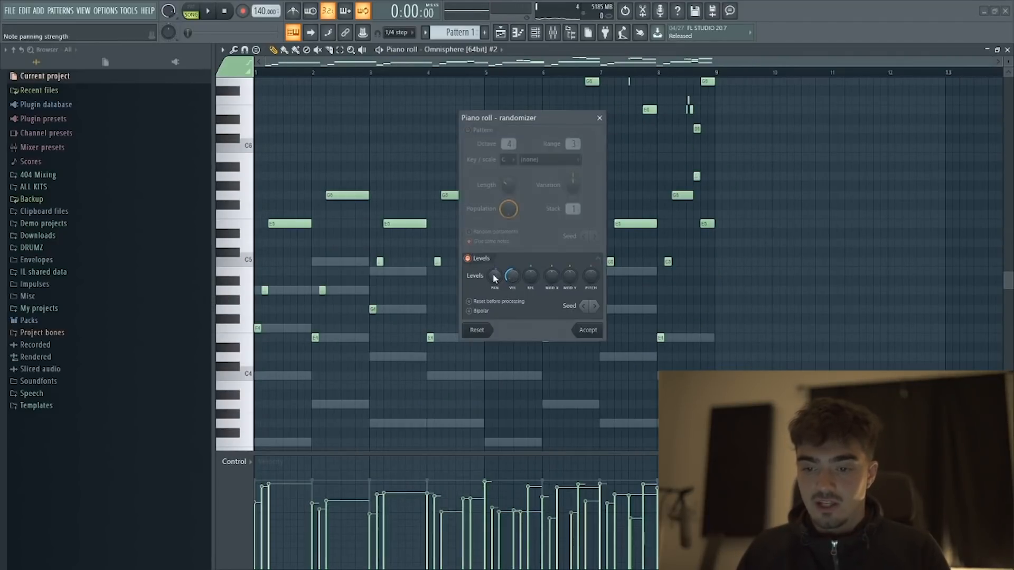
{"action": "left_click", "coordinate": [495, 276]}
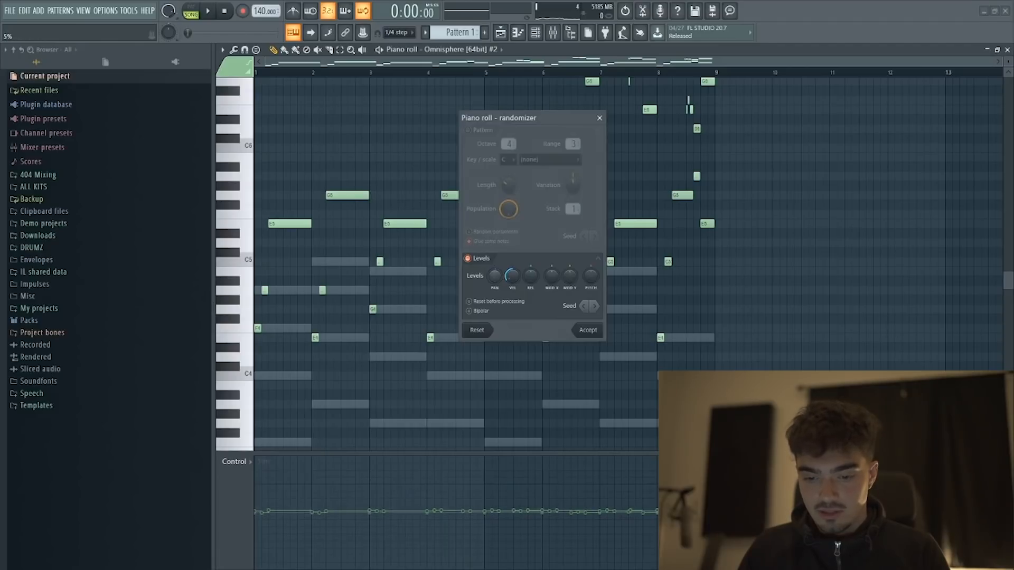
{"action": "left_click", "coordinate": [514, 284]}
{"action": "mouse_move", "coordinate": [511, 275]}
{"action": "left_mouse_down"}
{"action": "mouse_move", "coordinate": [512, 264]}
{"action": "mouse_move", "coordinate": [511, 280]}
{"action": "left_mouse_up"}
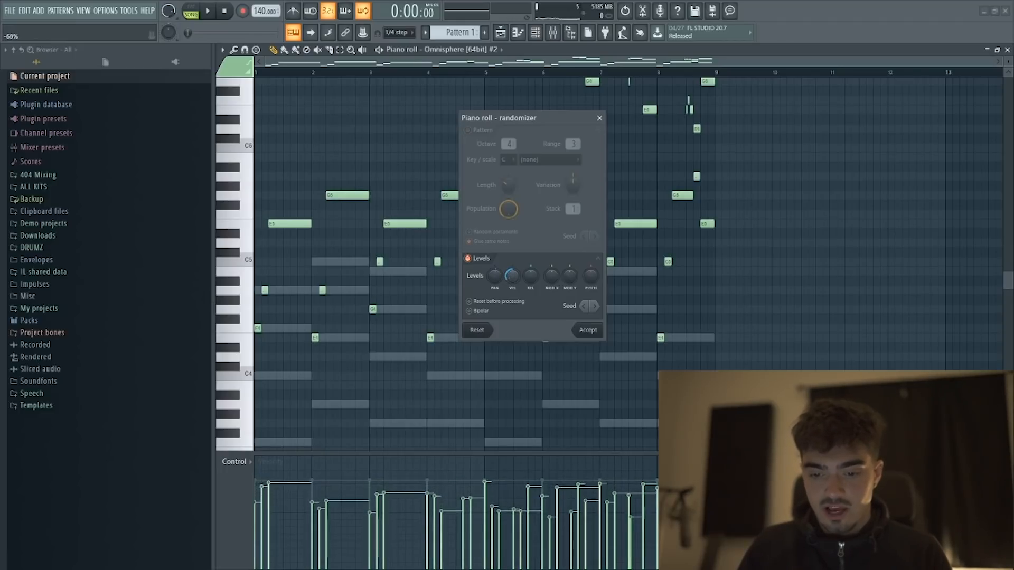
{"action": "left_click", "coordinate": [587, 330]}
Step: Select bar 8's upper-line notes, and slightly lower the velocity of all melody notes during playback
{"action": "scroll", "coordinate": [702, 334], "scroll_direction": "up", "scroll_amount": 3}
{"action": "left_click_drag", "start_coordinate": [742, 323], "coordinate": [681, 114]}
{"action": "left_click_drag", "start_coordinate": [702, 187], "coordinate": [674, 126]}
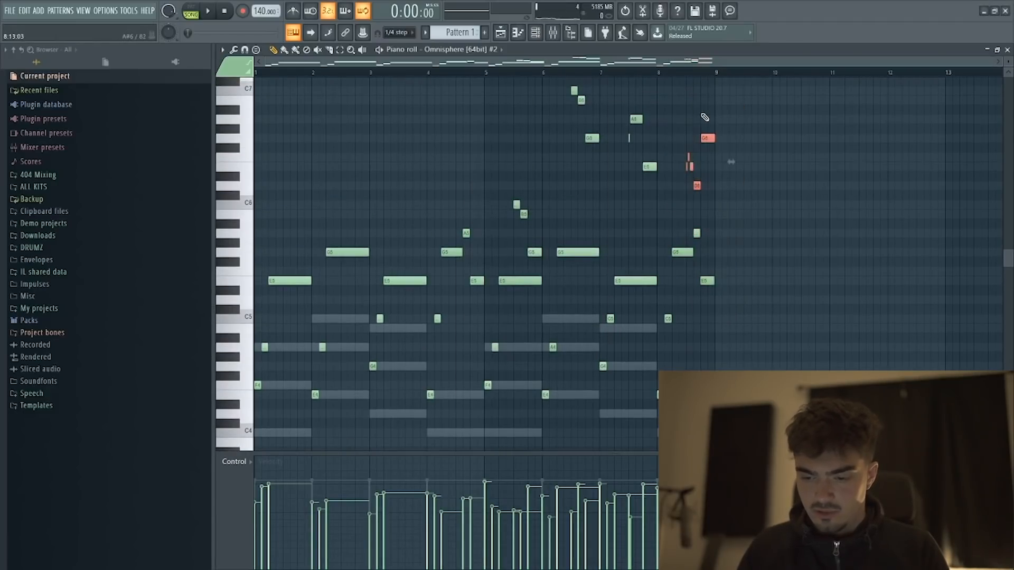
{"action": "key", "text": "space"}
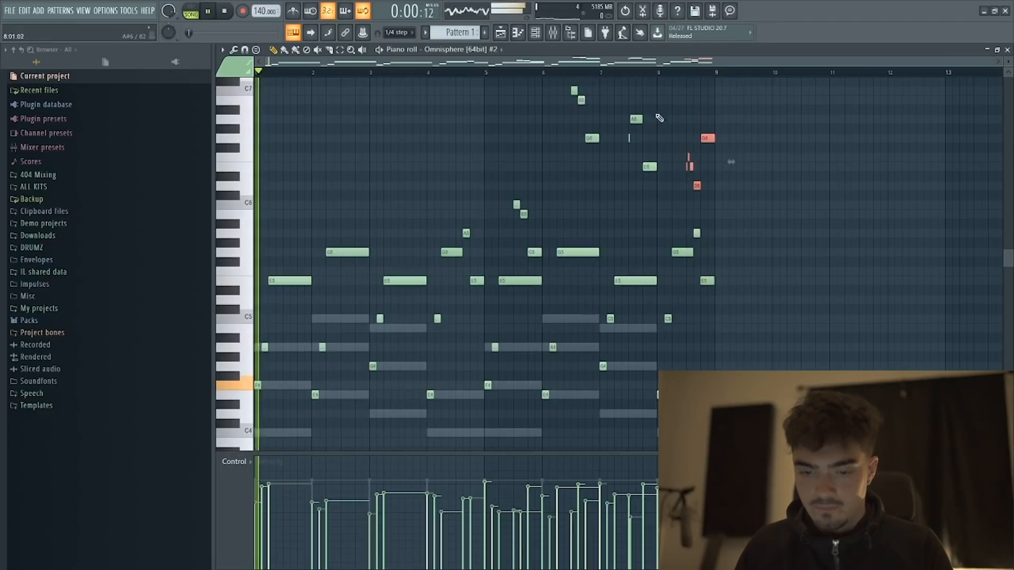
{"action": "key", "text": "ctrl+a"}
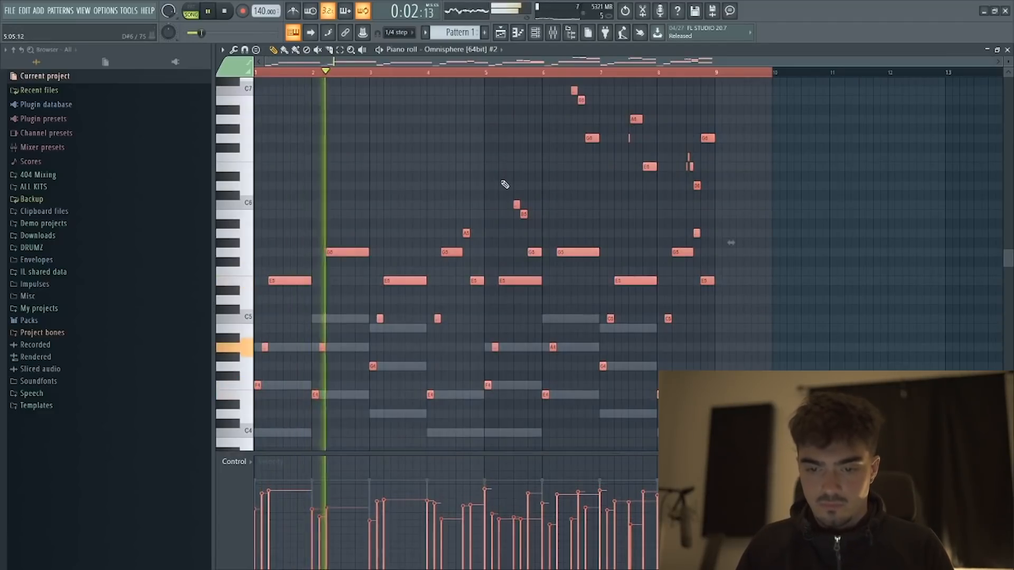
Step: Strum the chord notes with the strumizer, adjusting the start time strength while previewing the playback
{"action": "left_click_drag", "start_coordinate": [362, 328], "coordinate": [353, 215]}
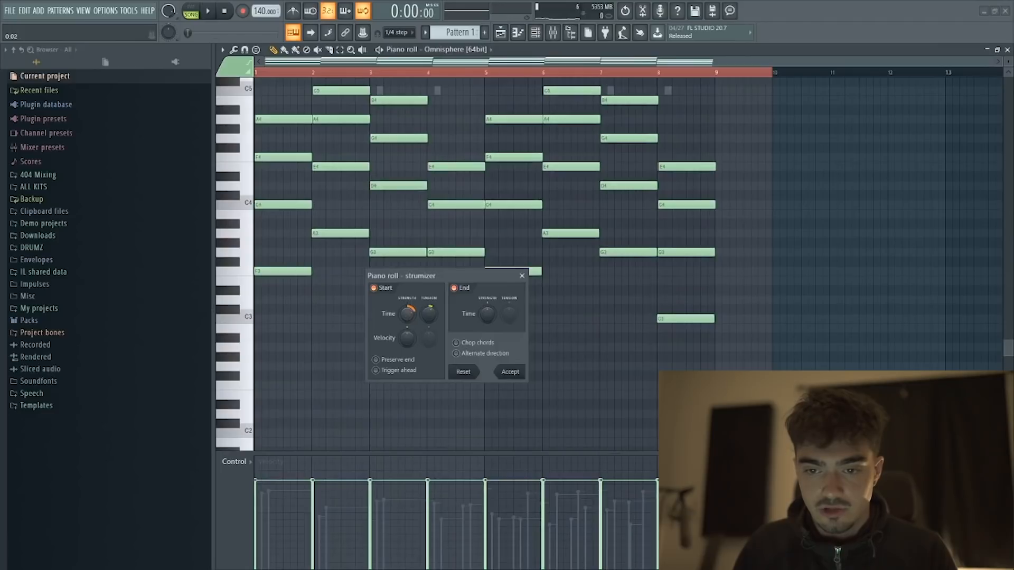
{"action": "key", "text": "space"}
{"action": "key", "text": "space"}
{"action": "left_click_drag", "start_coordinate": [408, 310], "coordinate": [408, 309]}
{"action": "key", "text": "space"}
{"action": "key", "text": "space"}
{"action": "key", "text": "space"}
{"action": "key", "text": "space"}
{"action": "key", "text": "space"}
{"action": "key", "text": "space"}
{"action": "key", "text": "space"}
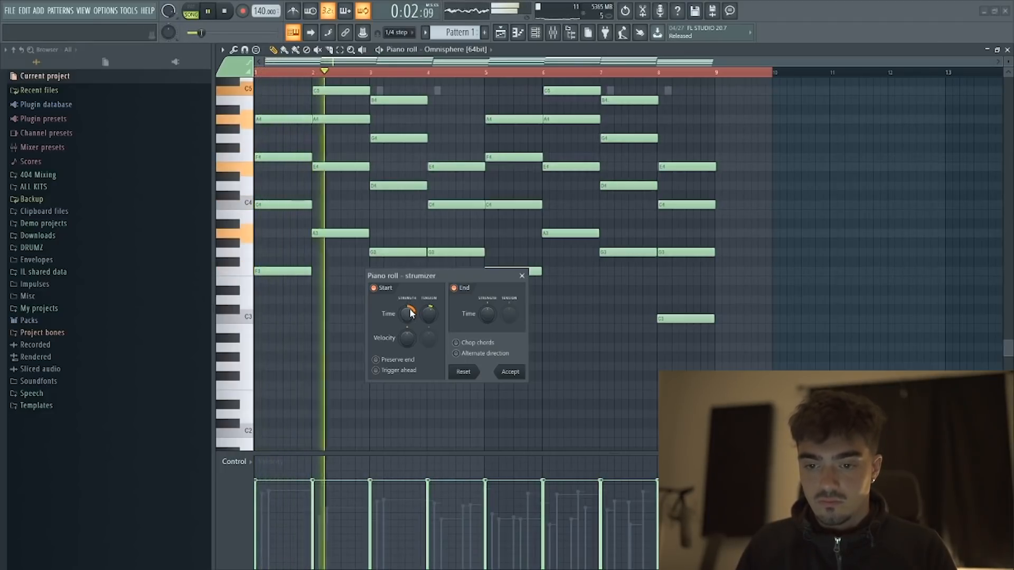
Step: Adjust the strum's start time tension while comparing playbacks, and apply the strum to the chords
{"action": "key", "text": "space"}
{"action": "key", "text": "space"}
{"action": "key", "text": "space"}
{"action": "key", "text": "space"}
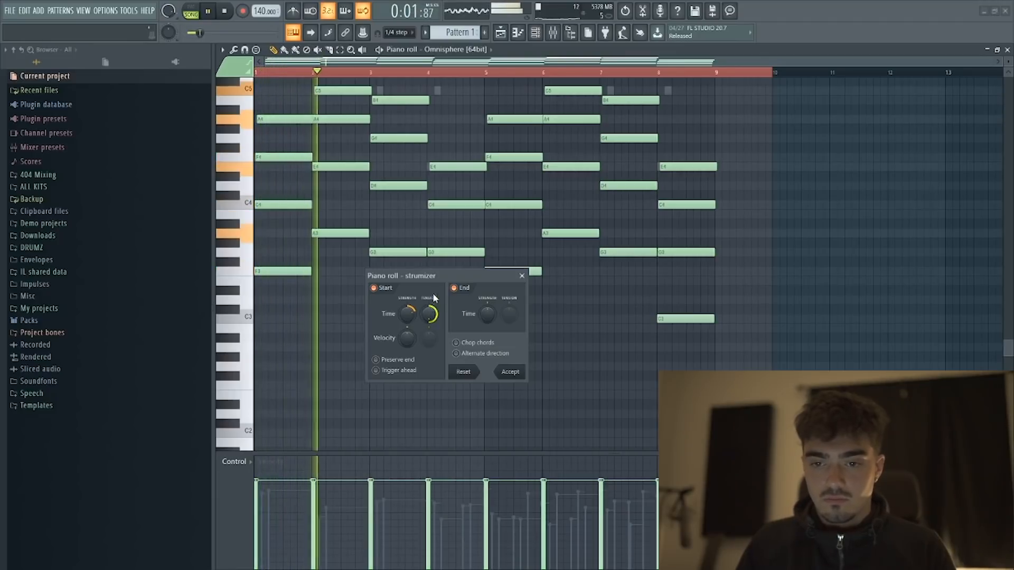
{"action": "left_click_drag", "start_coordinate": [432, 312], "coordinate": [433, 323]}
{"action": "key", "text": "space"}
{"action": "key", "text": "space"}
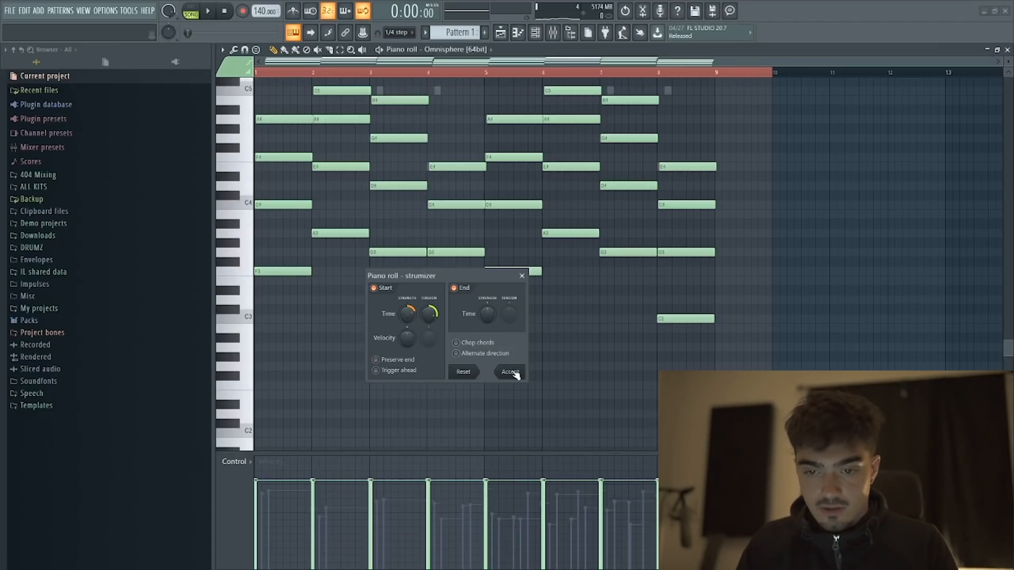
{"action": "left_click", "coordinate": [510, 373]}
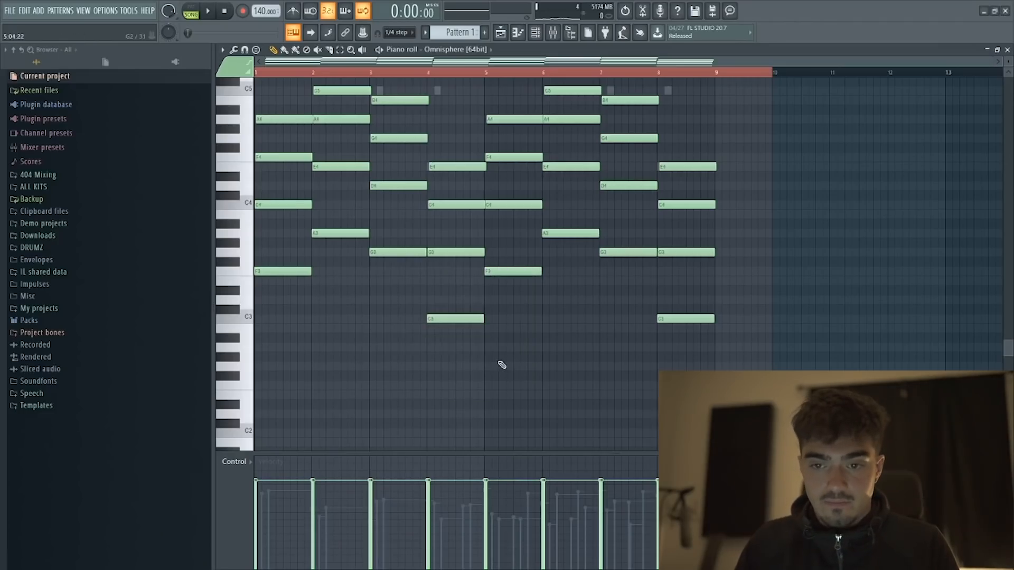
Step: Set snapping to Bar, slice off the strummed chord ends that overhang the bar lines, and play back the chords
{"action": "scroll", "coordinate": [397, 119], "scroll_direction": "up", "scroll_amount": 3}
{"action": "left_click", "coordinate": [413, 32]}
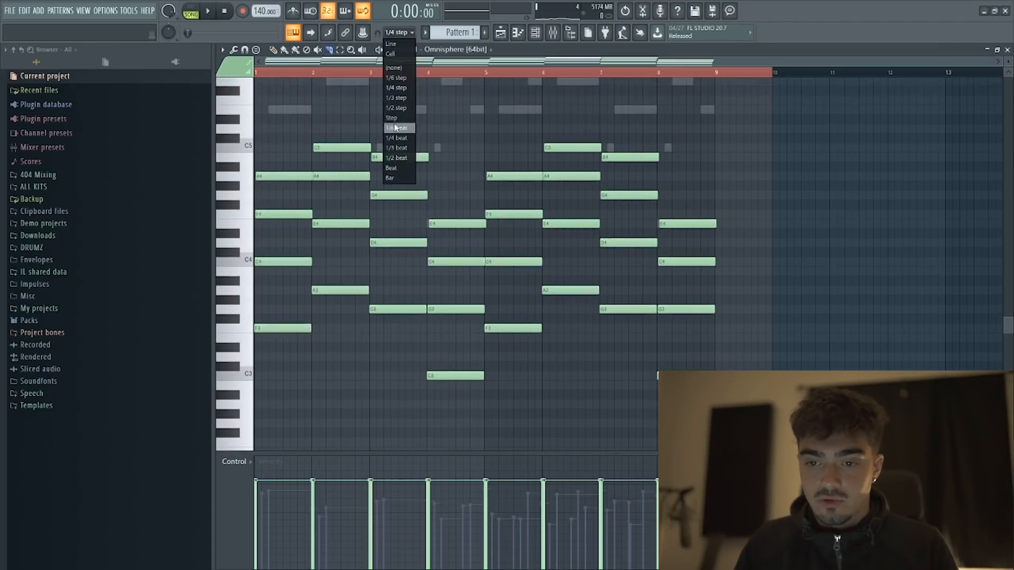
{"action": "left_click", "coordinate": [399, 179]}
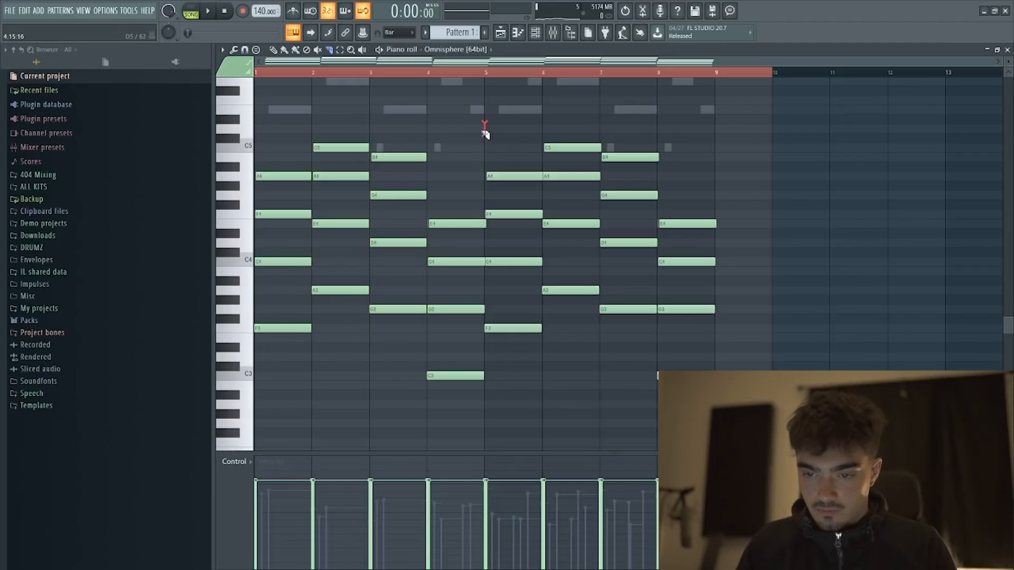
{"action": "left_click_drag", "start_coordinate": [598, 86], "coordinate": [597, 281]}
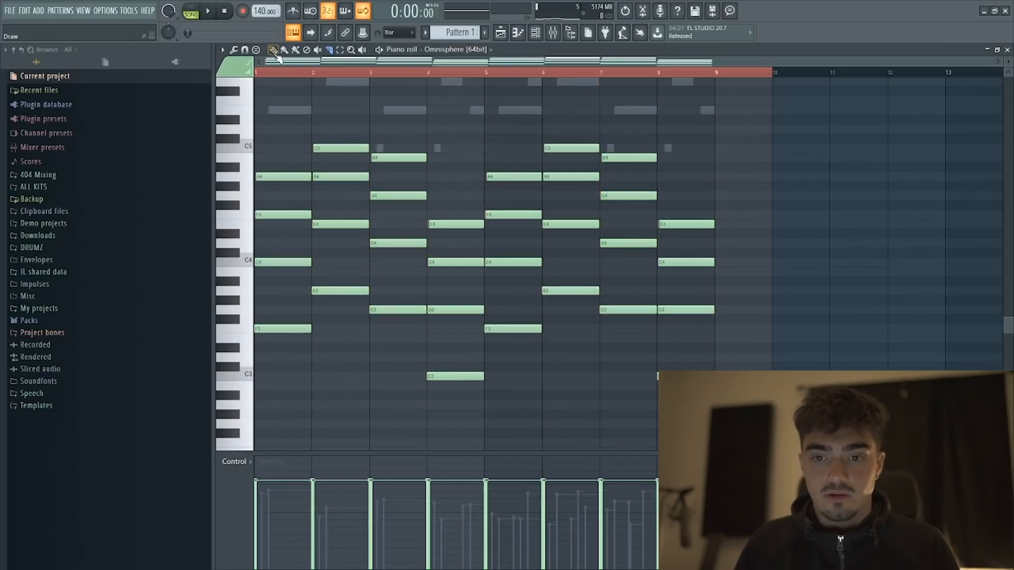
{"action": "key", "text": "space"}
{"action": "key", "text": "space"}
Step: Randomize the velocity levels of the chord notes, and slightly raise the velocity of all of them
{"action": "left_click", "coordinate": [534, 33]}
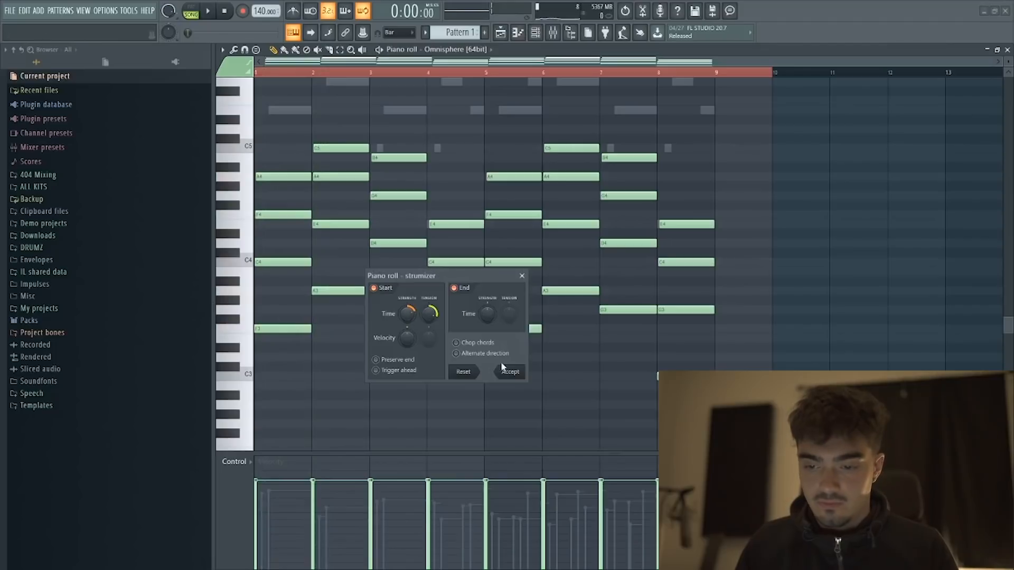
{"action": "left_click", "coordinate": [523, 276]}
{"action": "key", "text": "alt+r"}
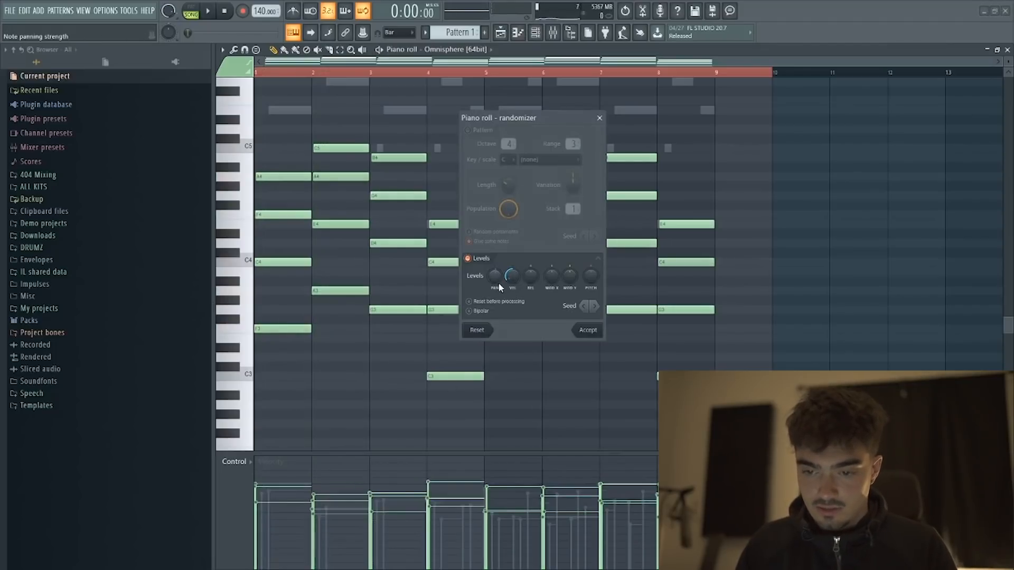
{"action": "key", "text": "space"}
{"action": "left_click_drag", "start_coordinate": [507, 279], "coordinate": [507, 275]}
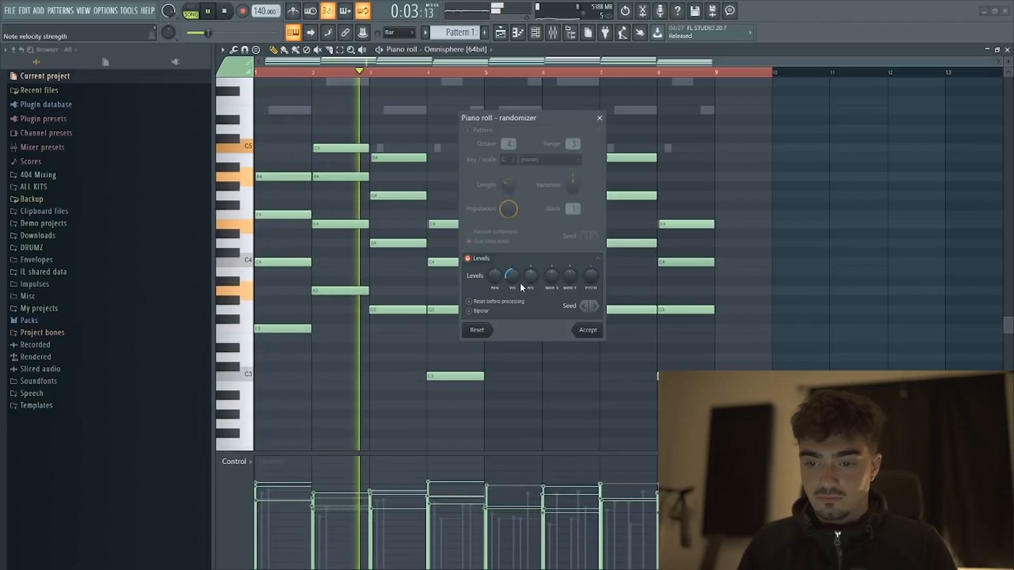
{"action": "left_click", "coordinate": [588, 330]}
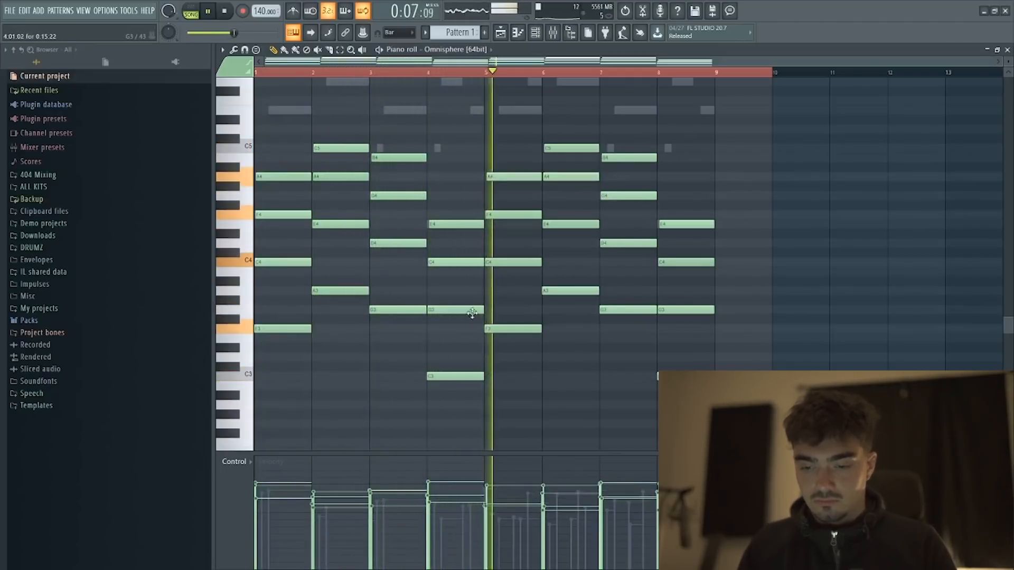
{"action": "key", "text": "ctrl+a"}
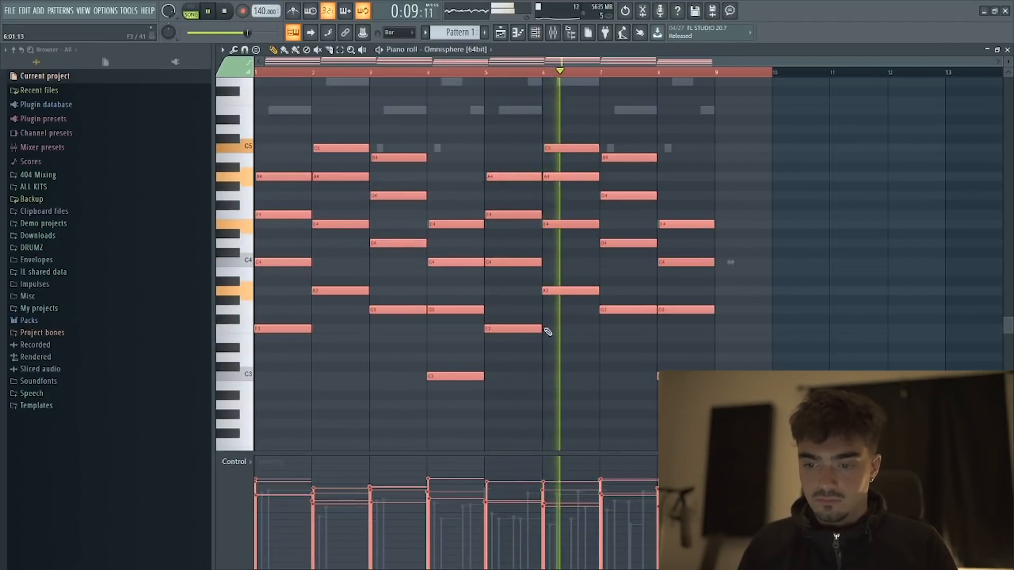
Step: Lower the mixer volume of the first Omnisphere track to about -2.9 dB during playback
{"action": "key", "text": "F6"}
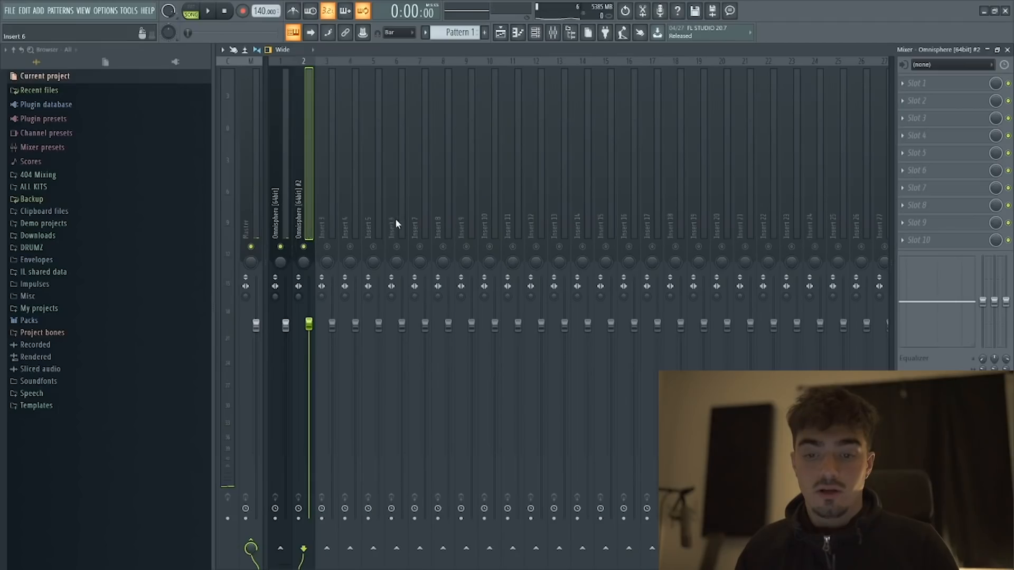
{"action": "left_click", "coordinate": [278, 212]}
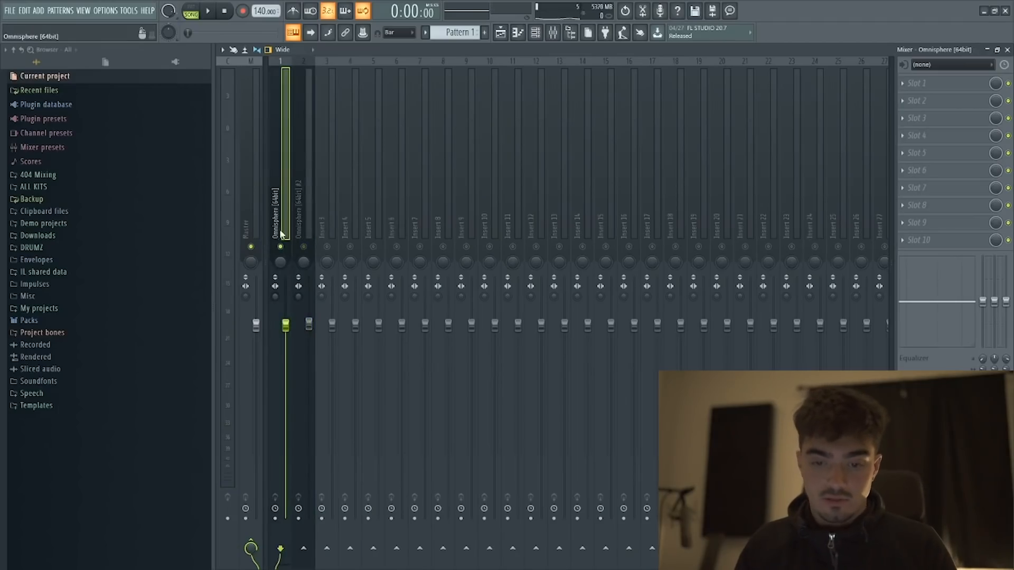
{"action": "key", "text": "space"}
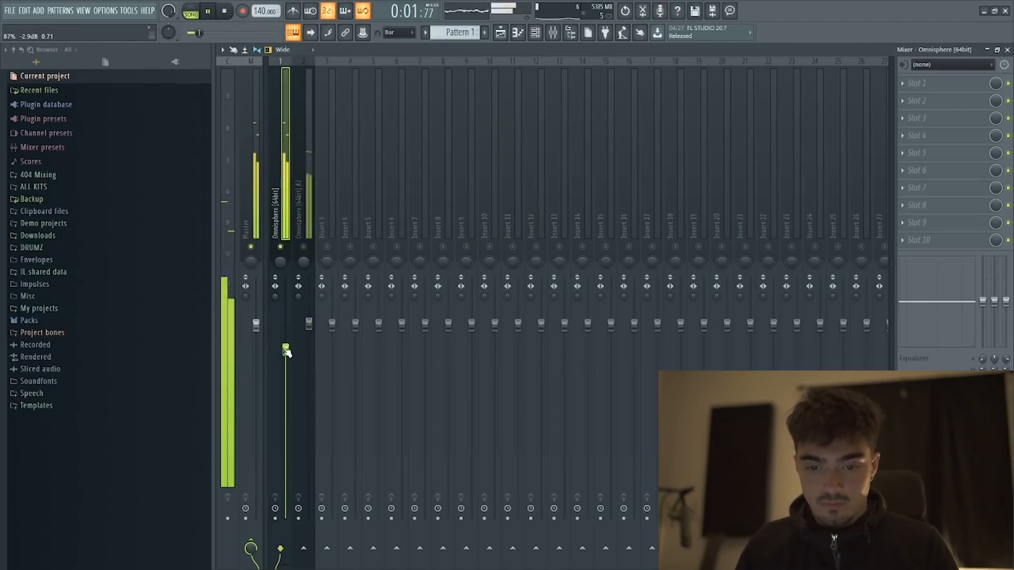
{"action": "key", "text": "space"}
Step: Add Fruity parametric EQ 2 to the chord track and cut the lows with band 1 at about 105 Hz
{"action": "left_click", "coordinate": [905, 86]}
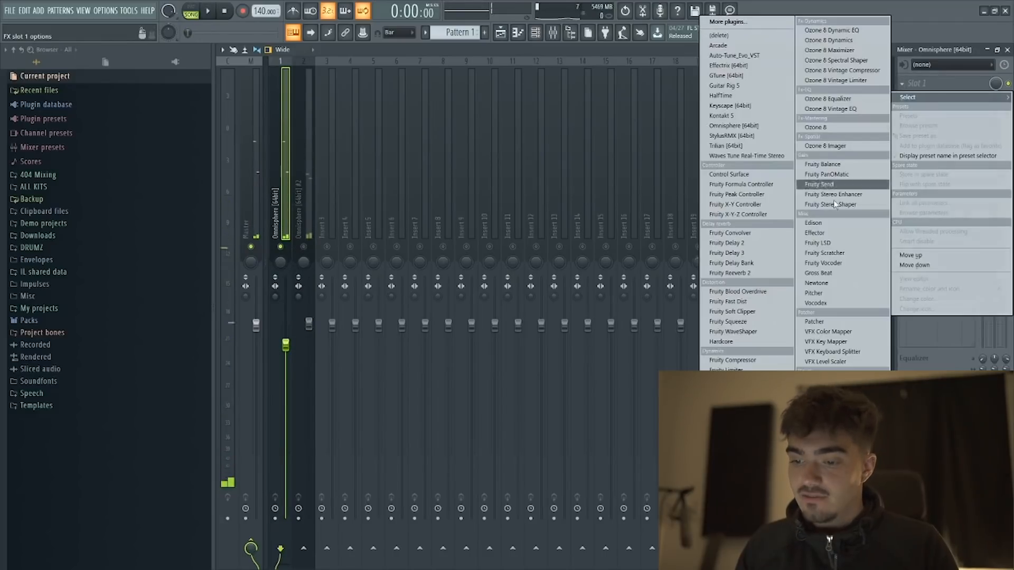
{"action": "left_click", "coordinate": [737, 508]}
{"action": "left_click_drag", "start_coordinate": [362, 152], "coordinate": [421, 117]}
{"action": "key", "text": "space"}
{"action": "left_click_drag", "start_coordinate": [414, 241], "coordinate": [400, 239]}
{"action": "key", "text": "space"}
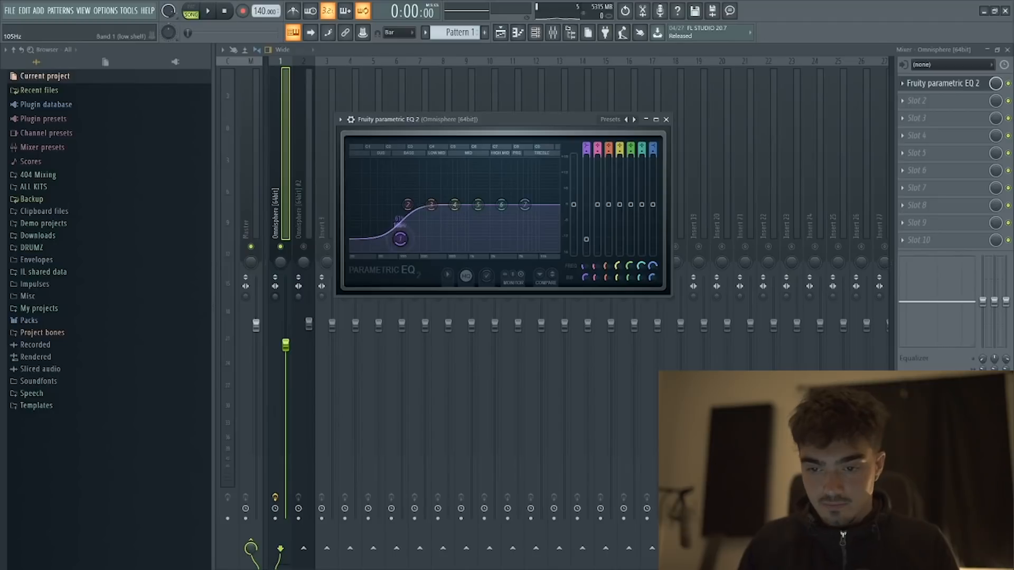
Step: Fine-tune the chord EQ's low cut and pull down the high end with band 7 during playback
{"action": "key", "text": "space"}
{"action": "left_click_drag", "start_coordinate": [400, 239], "coordinate": [402, 241]}
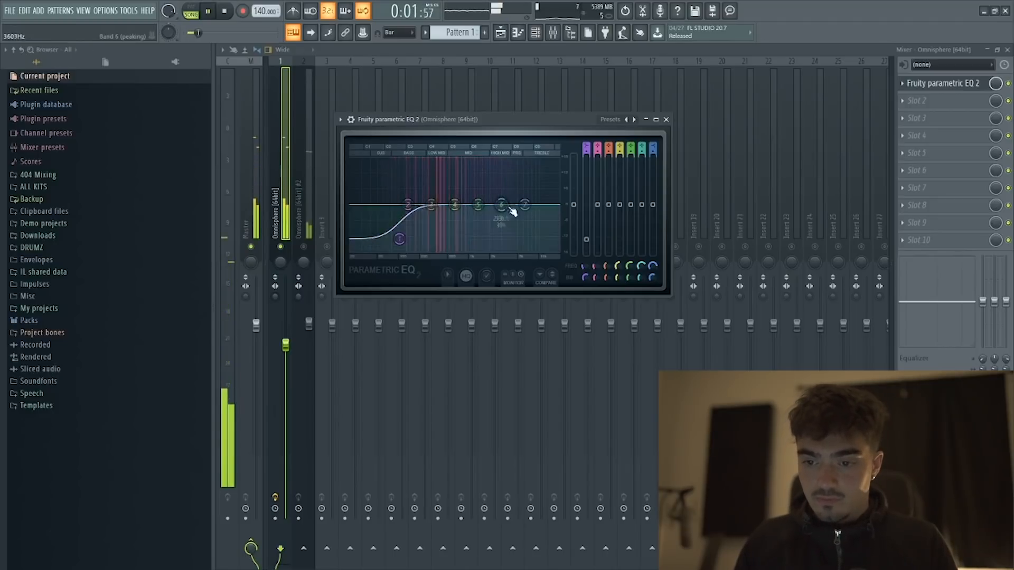
{"action": "left_click_drag", "start_coordinate": [529, 217], "coordinate": [527, 218]}
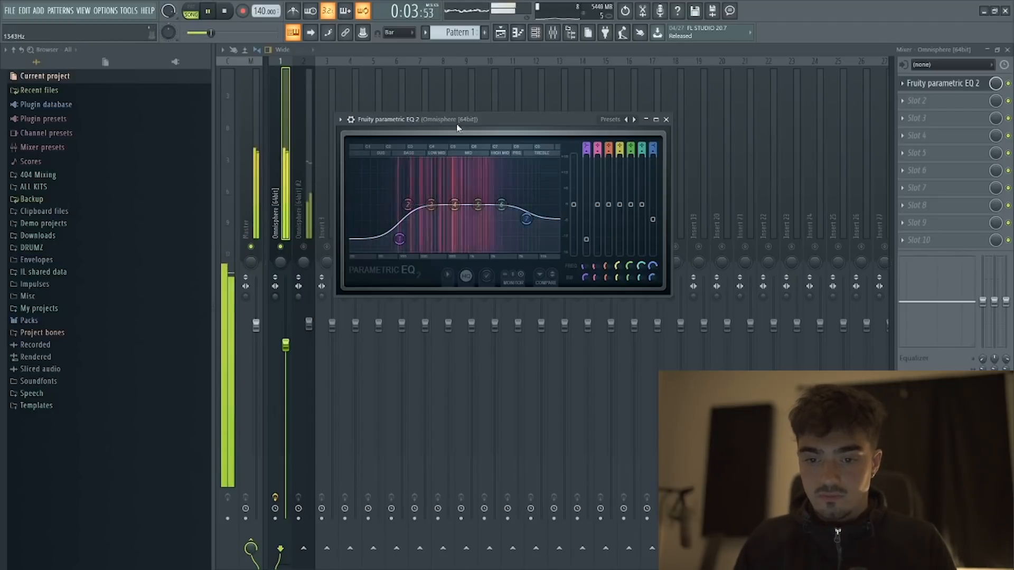
{"action": "left_click", "coordinate": [281, 223]}
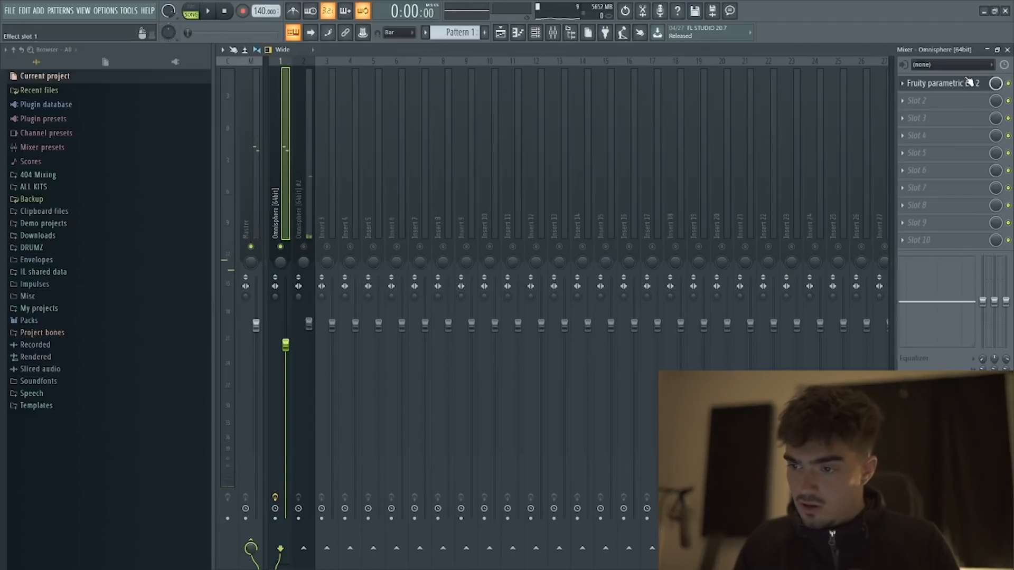
Step: Add Fruity Reeverb 2 after the chord track's EQ, adjusting its stereo separation and setting the dry level to about 95%
{"action": "left_click", "coordinate": [958, 100]}
{"action": "left_click", "coordinate": [753, 275]}
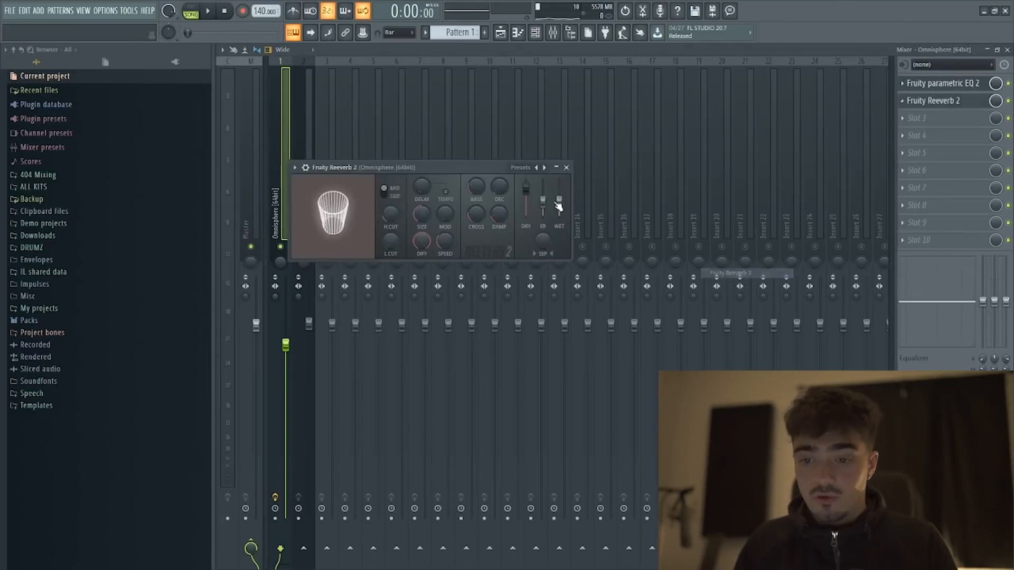
{"action": "left_click_drag", "start_coordinate": [456, 163], "coordinate": [490, 135]}
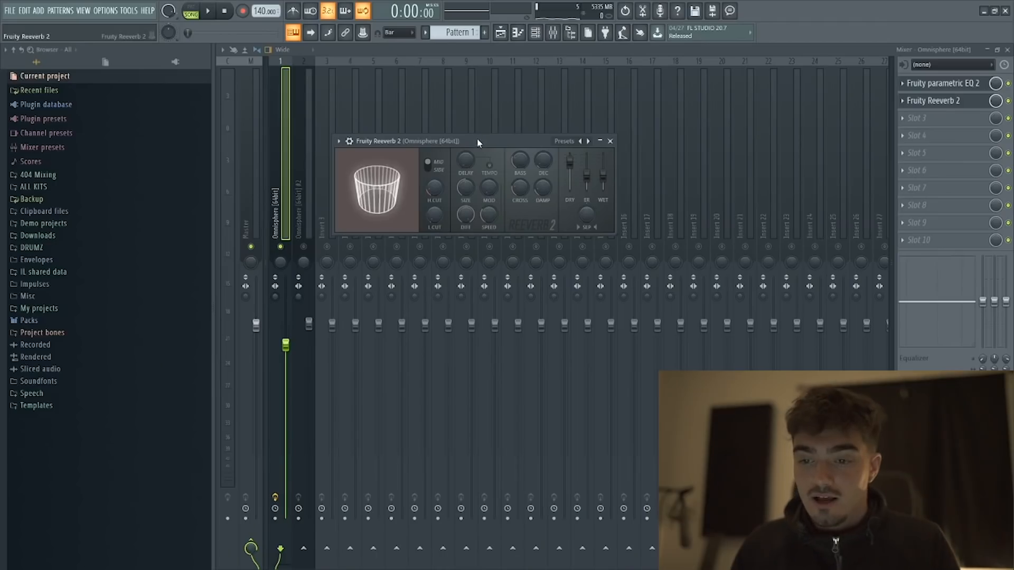
{"action": "left_click_drag", "start_coordinate": [606, 195], "coordinate": [606, 208]}
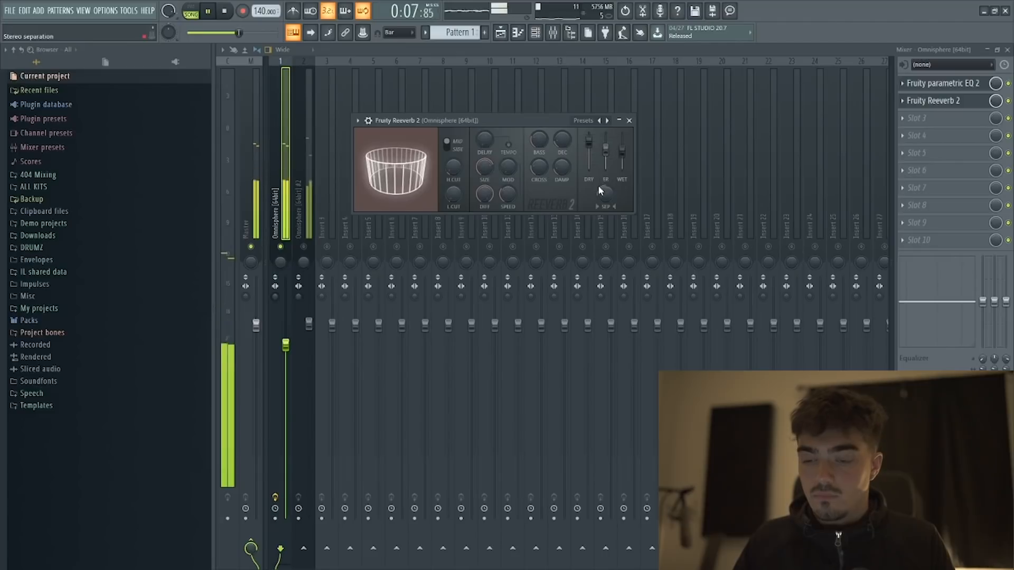
{"action": "left_click_drag", "start_coordinate": [589, 143], "coordinate": [591, 150]}
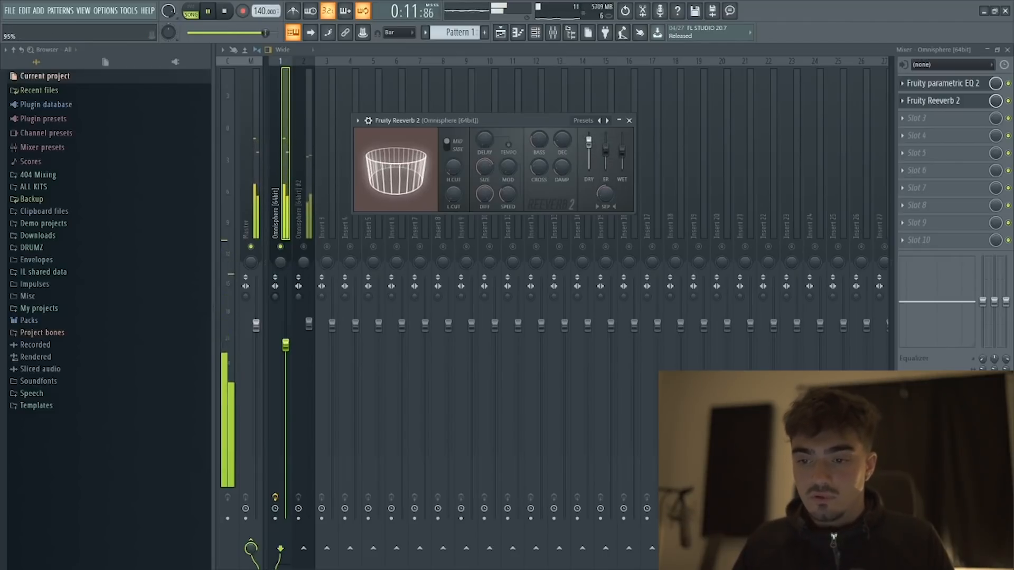
{"action": "left_click", "coordinate": [589, 146]}
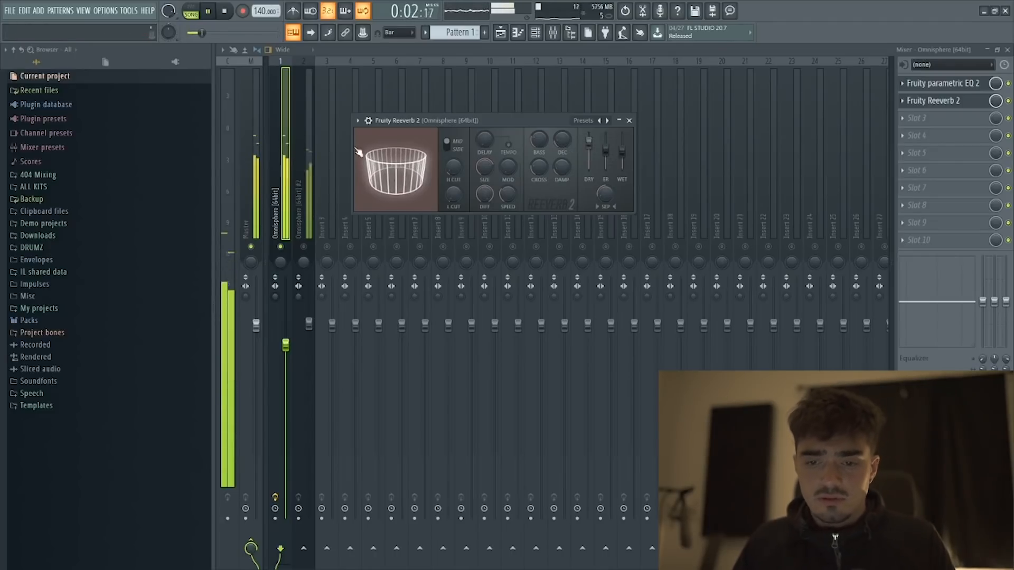
Step: Add Fruity parametric EQ 2 to the Omnisphere #2 track and cut the lows with band 1 at about 273 Hz
{"action": "left_click", "coordinate": [304, 195]}
{"action": "key", "text": "space"}
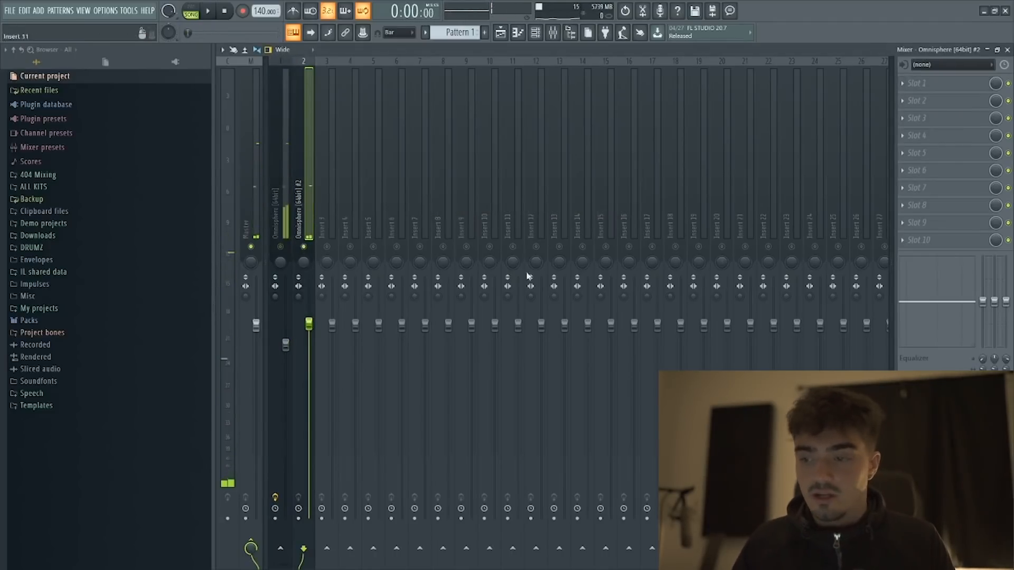
{"action": "left_click", "coordinate": [902, 86]}
{"action": "left_click", "coordinate": [735, 469]}
{"action": "left_click_drag", "start_coordinate": [353, 266], "coordinate": [394, 304]}
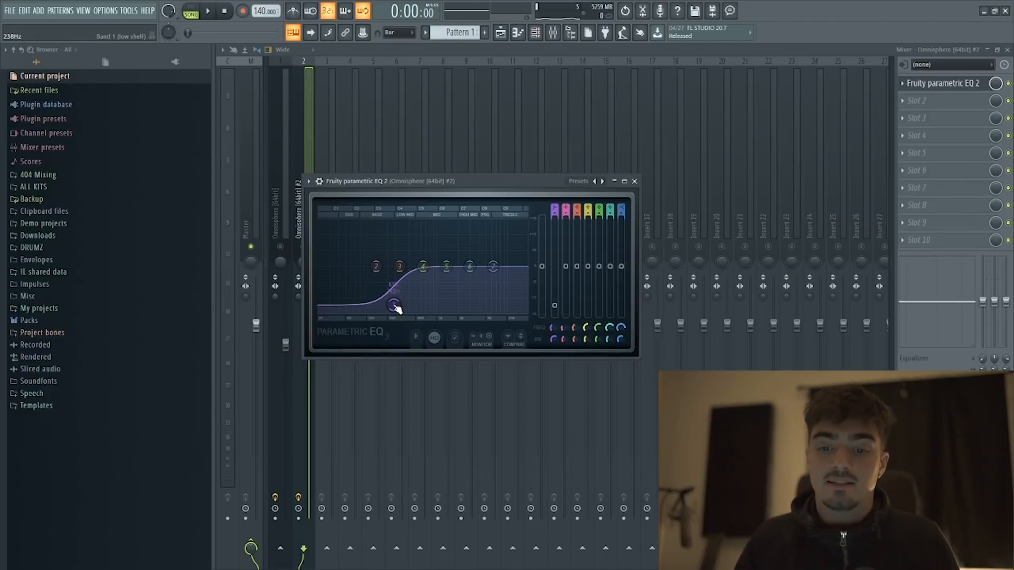
{"action": "key", "text": "space"}
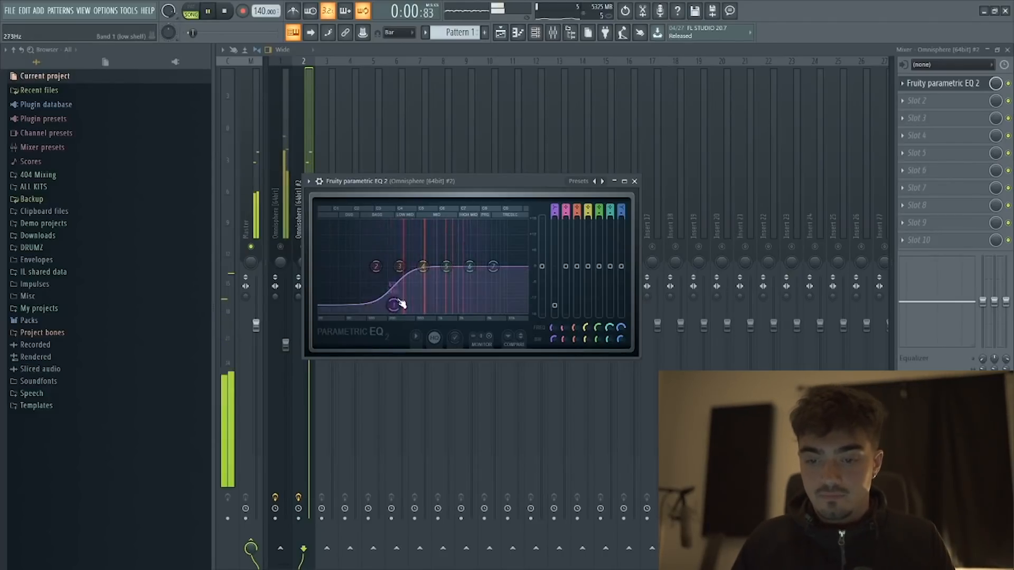
{"action": "left_click_drag", "start_coordinate": [395, 307], "coordinate": [396, 310]}
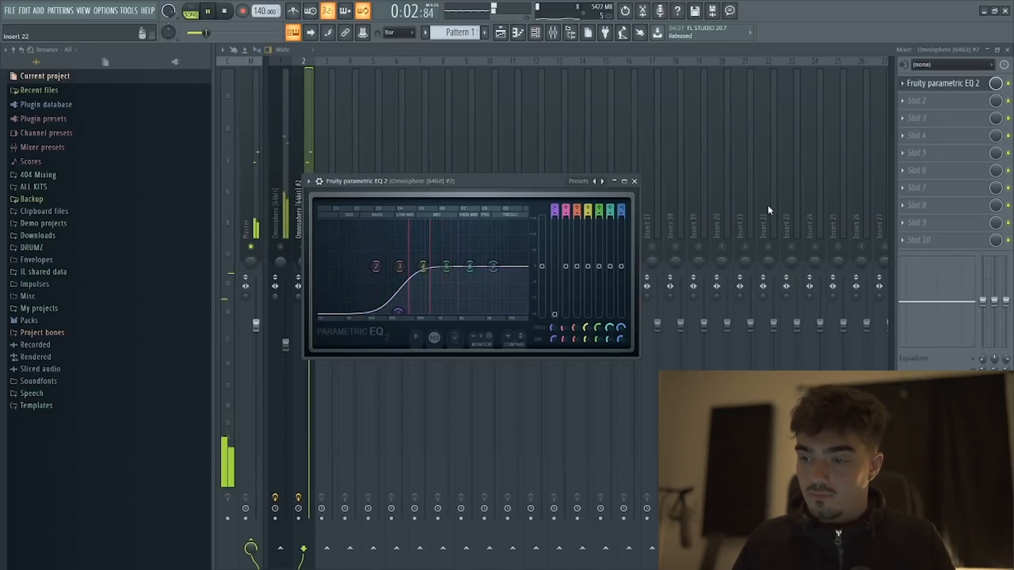
{"action": "key", "text": "space"}
Step: Add Fruity Reeverb 2 after the EQ on the Omnisphere #2 track and adjust its dry level during playback
{"action": "left_click", "coordinate": [925, 100]}
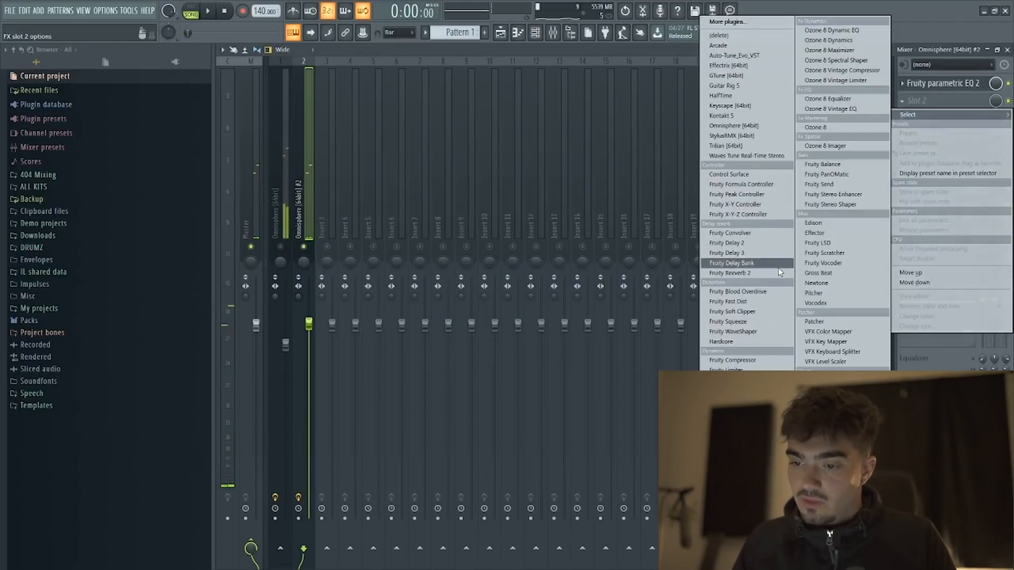
{"action": "left_click", "coordinate": [705, 264]}
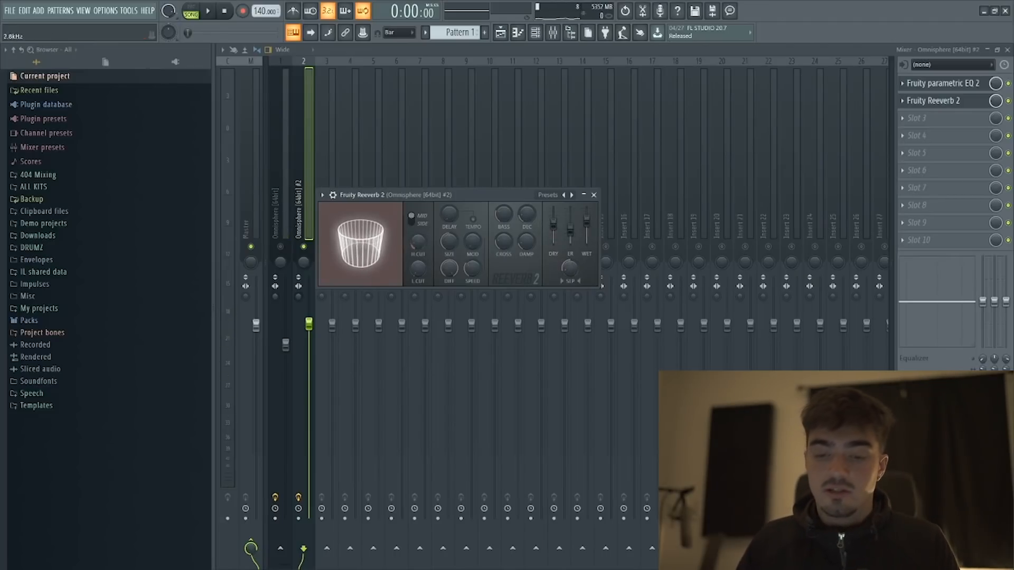
{"action": "left_click", "coordinate": [304, 168]}
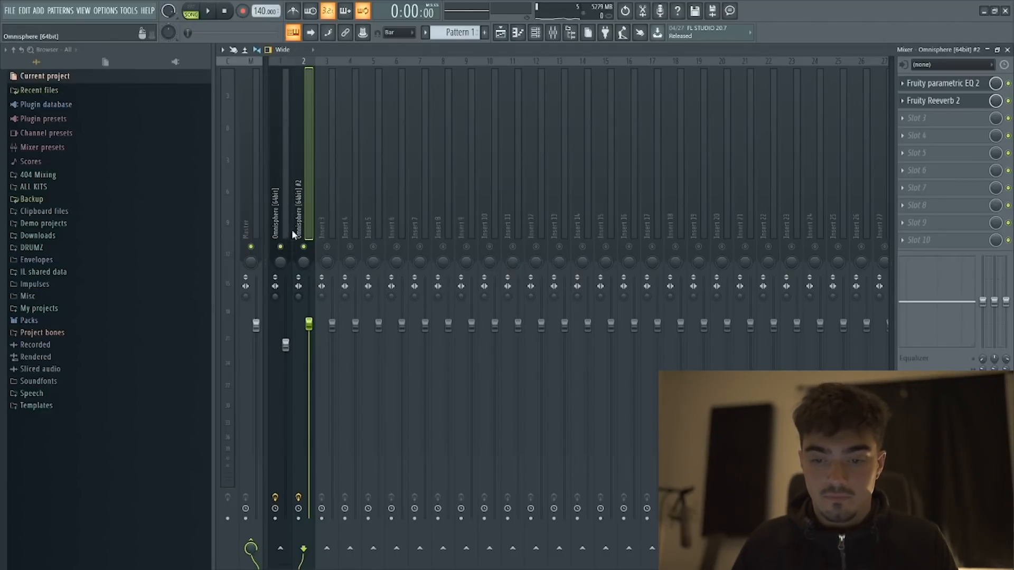
{"action": "key", "text": "space"}
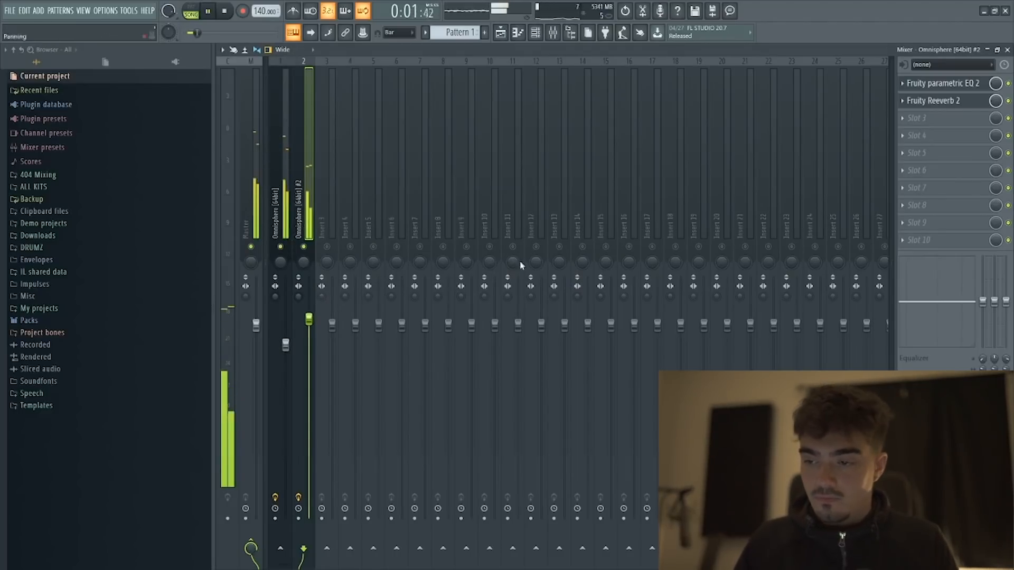
{"action": "left_click", "coordinate": [949, 101]}
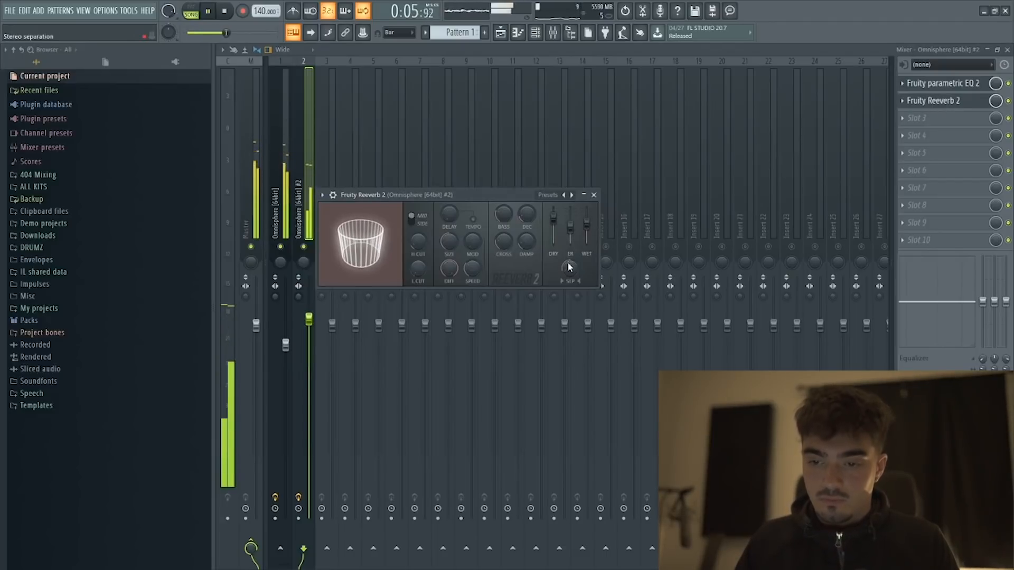
{"action": "left_click", "coordinate": [305, 155]}
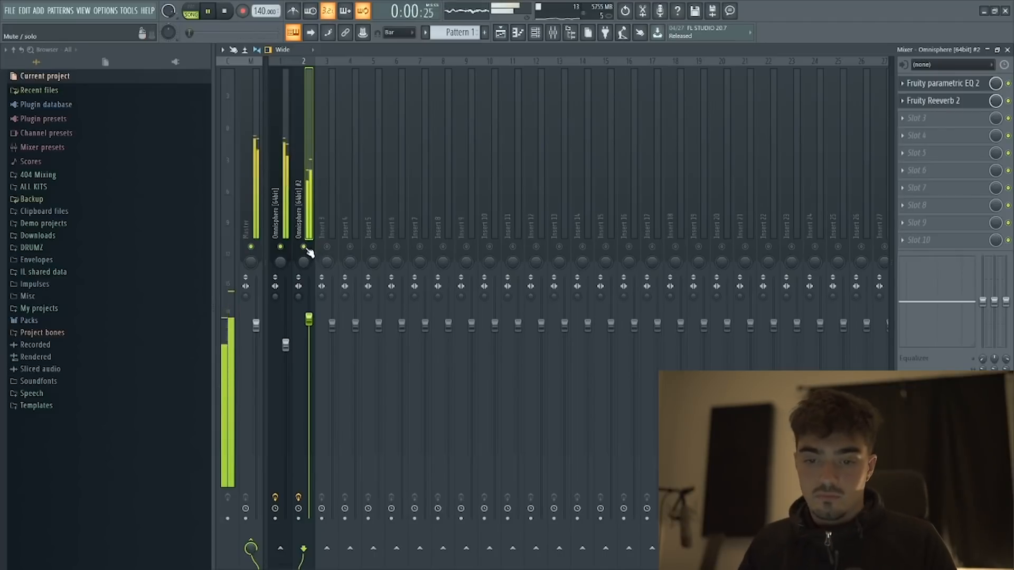
Step: Audition the soloed Omnisphere #2 track, select all of its melody notes and lower the track's mixer level
{"action": "right_click", "coordinate": [303, 246]}
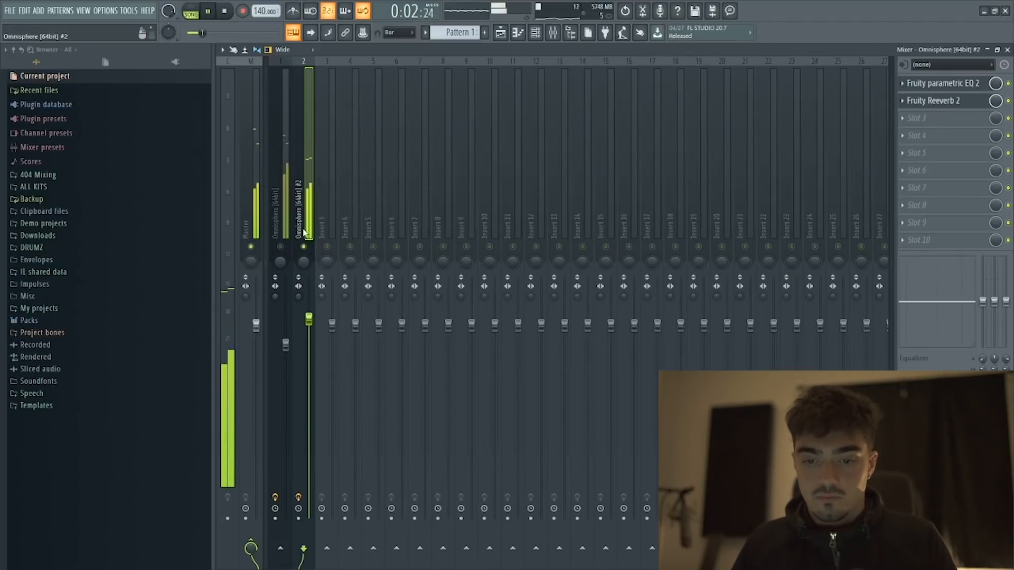
{"action": "key", "text": "space"}
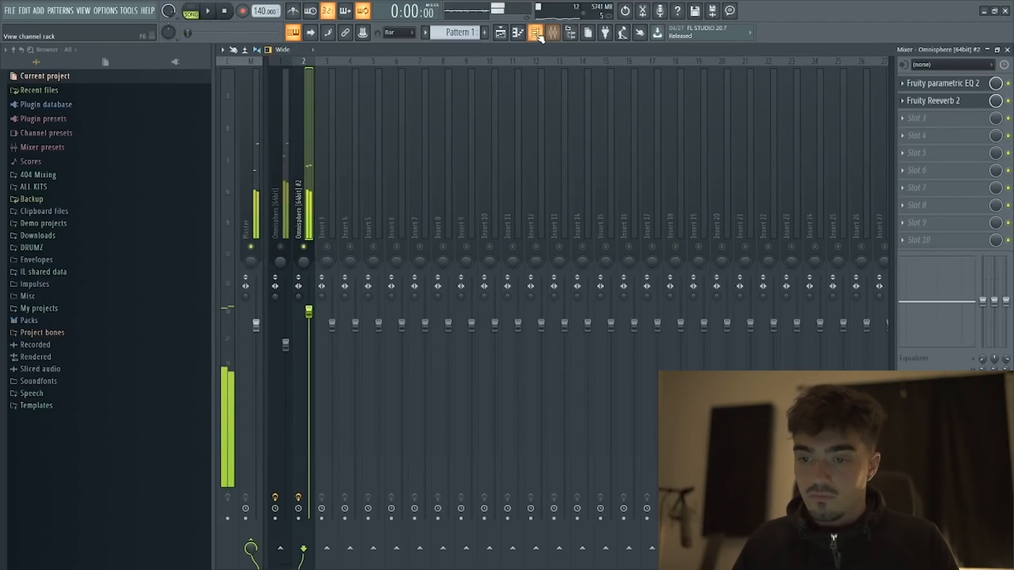
{"action": "left_click", "coordinate": [538, 34]}
{"action": "right_click", "coordinate": [556, 235]}
{"action": "left_click", "coordinate": [567, 238]}
{"action": "key", "text": "ctrl+a"}
{"action": "scroll", "coordinate": [493, 265], "scroll_direction": "up", "scroll_amount": 5}
{"action": "key", "text": "space"}
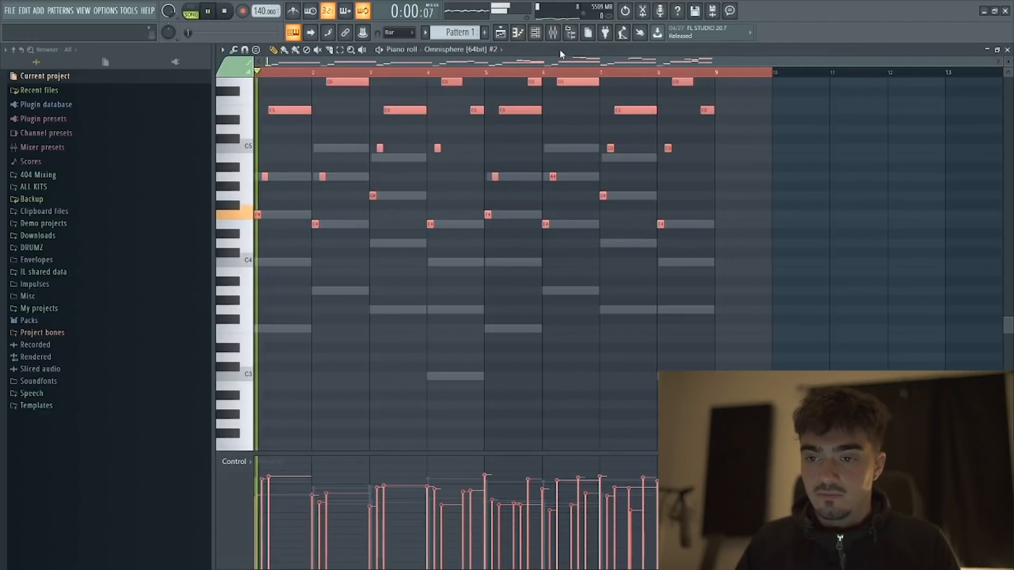
{"action": "key", "text": "F9"}
{"action": "left_click_drag", "start_coordinate": [309, 314], "coordinate": [309, 334]}
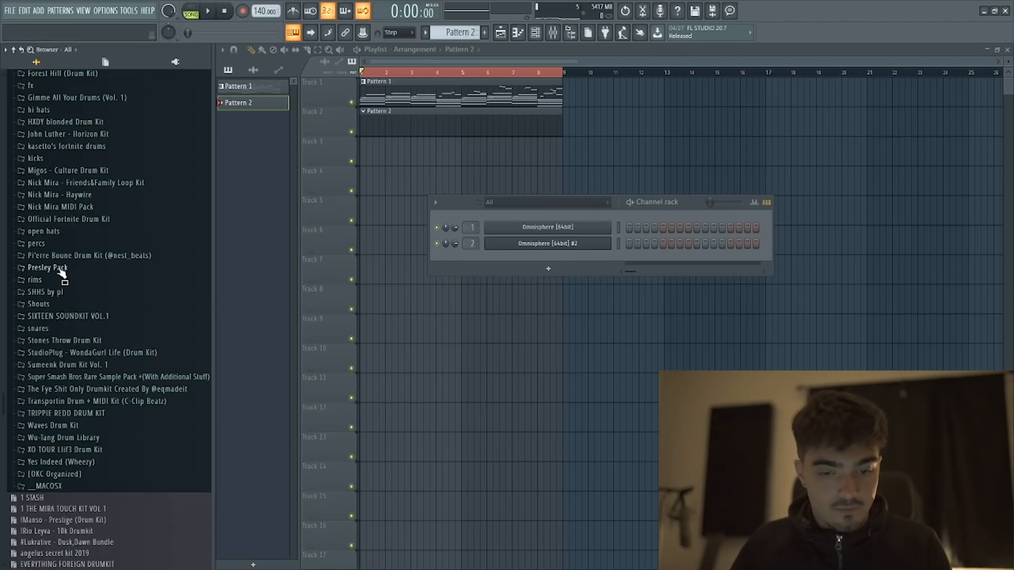
Step: Load the 808 [ swim ] sample from the Presley Pack's 808 folder as a new channel and open its settings
{"action": "left_click", "coordinate": [58, 270]}
{"action": "scroll", "coordinate": [61, 317], "scroll_direction": "down", "scroll_amount": 5}
{"action": "scroll", "coordinate": [64, 340], "scroll_direction": "up", "scroll_amount": 4}
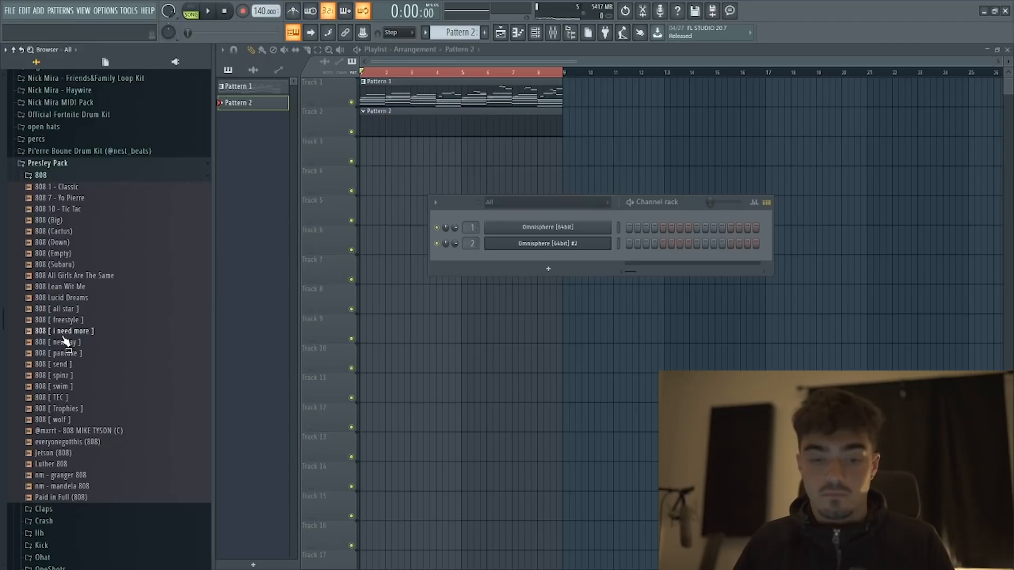
{"action": "left_click_drag", "start_coordinate": [64, 386], "coordinate": [547, 262]}
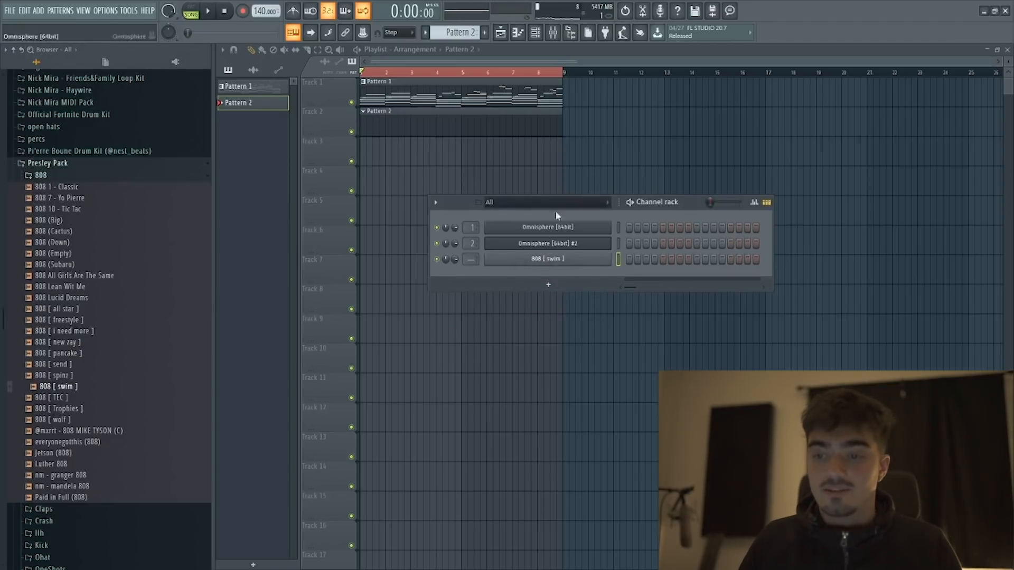
{"action": "left_click", "coordinate": [547, 260]}
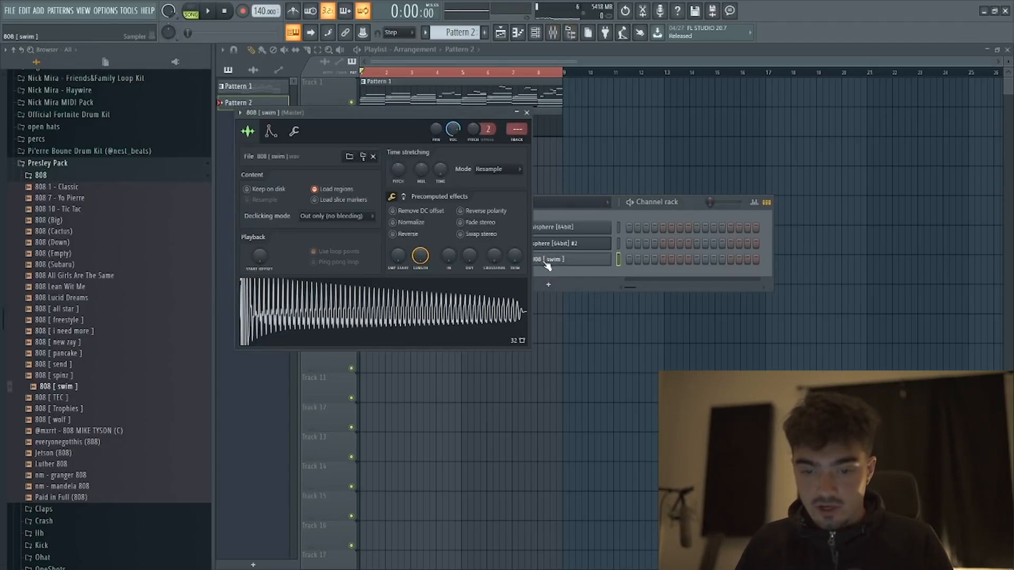
Step: Add Fruity soft clipper to the first effect slot of the Master track
{"action": "left_click", "coordinate": [554, 33]}
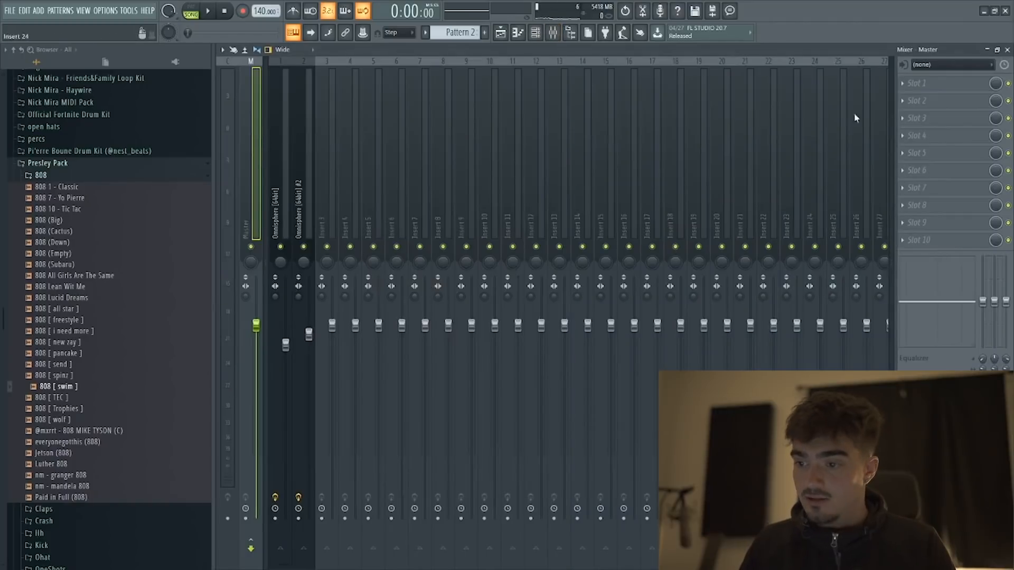
{"action": "left_click", "coordinate": [914, 85]}
{"action": "left_click", "coordinate": [840, 283]}
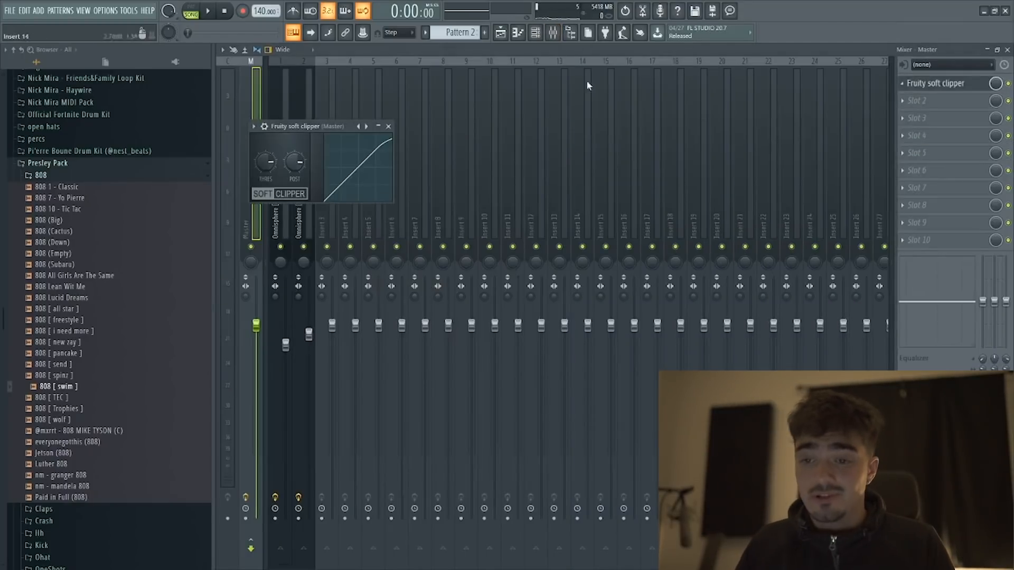
Step: Set the 808 [ swim ] channel to cut itself, using group 3 for both Cut and By
{"action": "left_click", "coordinate": [501, 34]}
{"action": "left_click", "coordinate": [535, 33]}
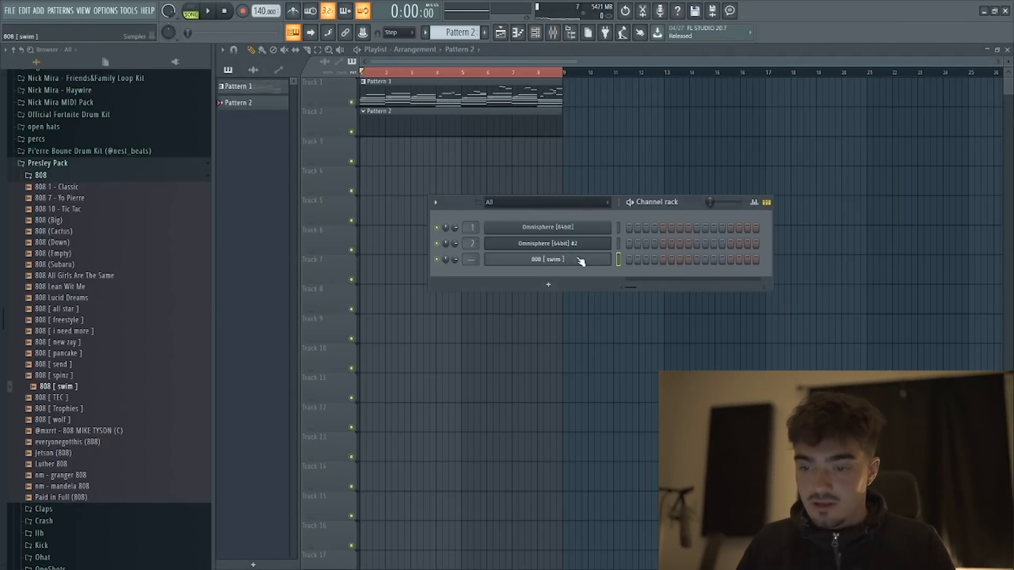
{"action": "left_click", "coordinate": [546, 263]}
{"action": "left_click", "coordinate": [295, 132]}
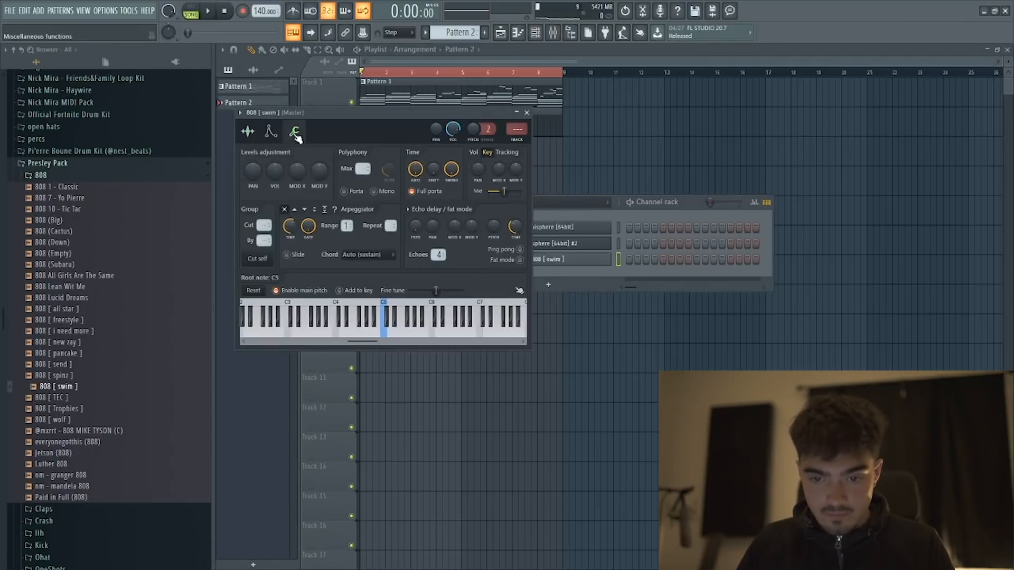
Step: Switch to Pattern 1 and open the piano roll of the 808 [ swim ] channel over the chord and melody ghost notes
{"action": "right_click", "coordinate": [607, 259]}
{"action": "left_click", "coordinate": [627, 261]}
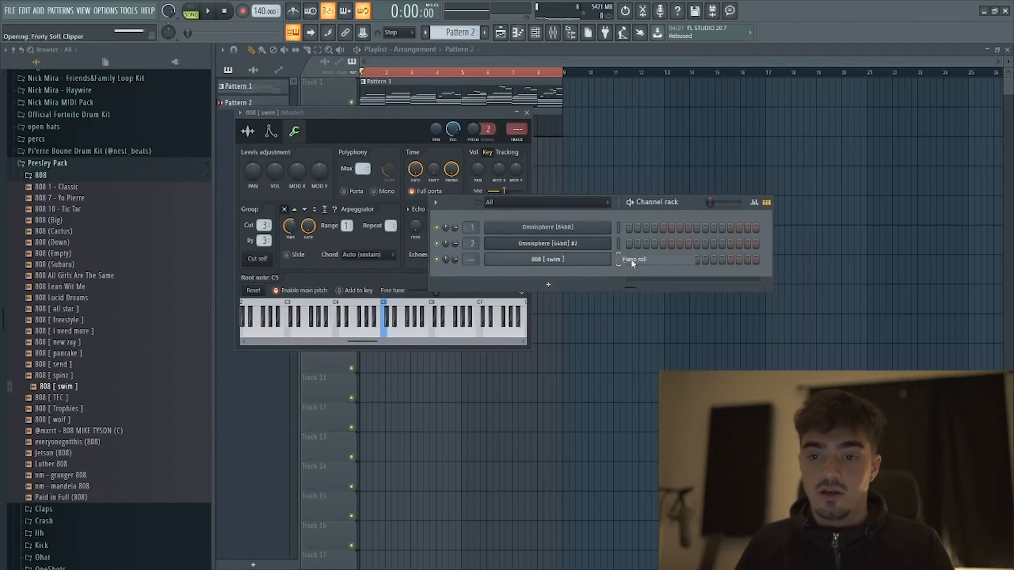
{"action": "scroll", "coordinate": [349, 62], "scroll_direction": "up", "scroll_amount": 4}
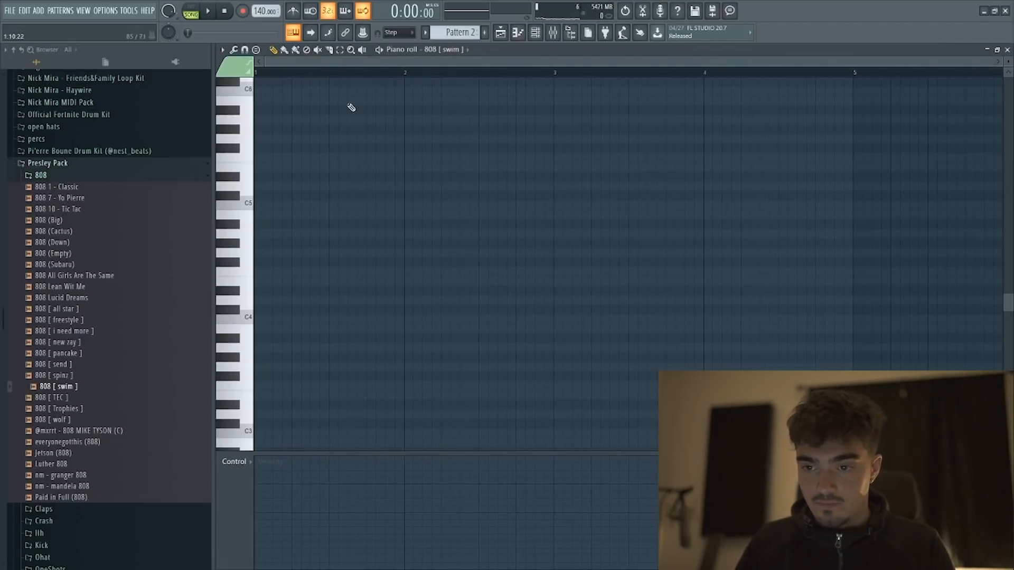
{"action": "left_click", "coordinate": [539, 36]}
{"action": "scroll", "coordinate": [475, 33], "scroll_direction": "down", "scroll_amount": 1}
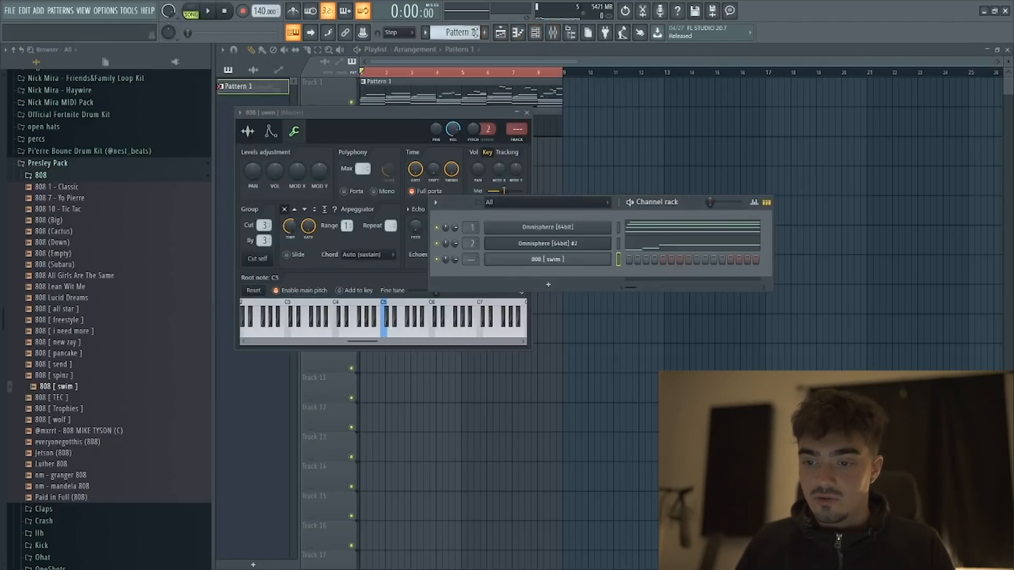
{"action": "right_click", "coordinate": [592, 269]}
{"action": "left_click", "coordinate": [629, 259]}
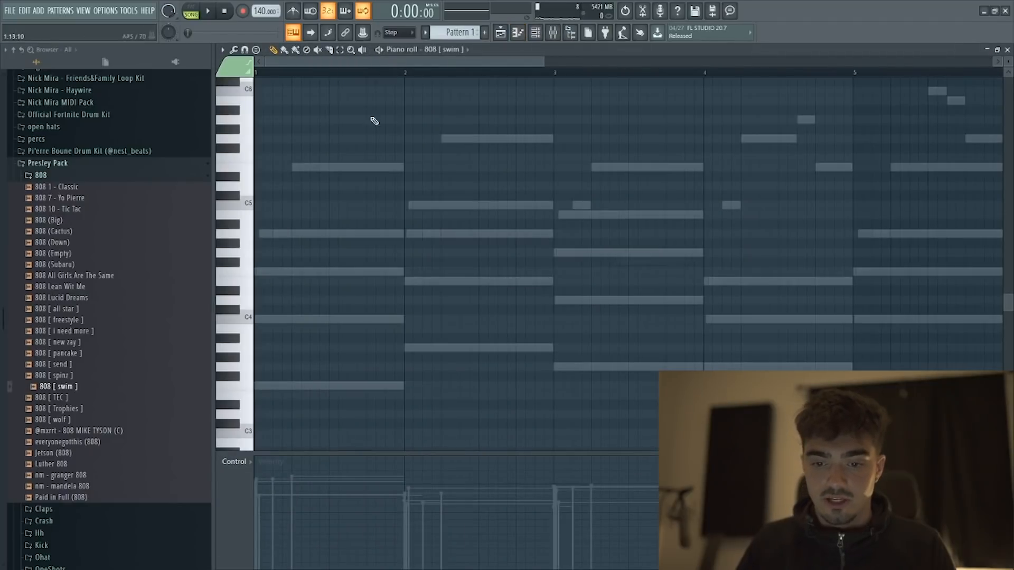
Step: Place short 808 notes on the chord roots in bars 1 to 3: two F3, two A3 and three G3
{"action": "scroll", "coordinate": [376, 101], "scroll_direction": "down", "scroll_amount": 4}
{"action": "scroll", "coordinate": [339, 79], "scroll_direction": "down", "scroll_amount": 4}
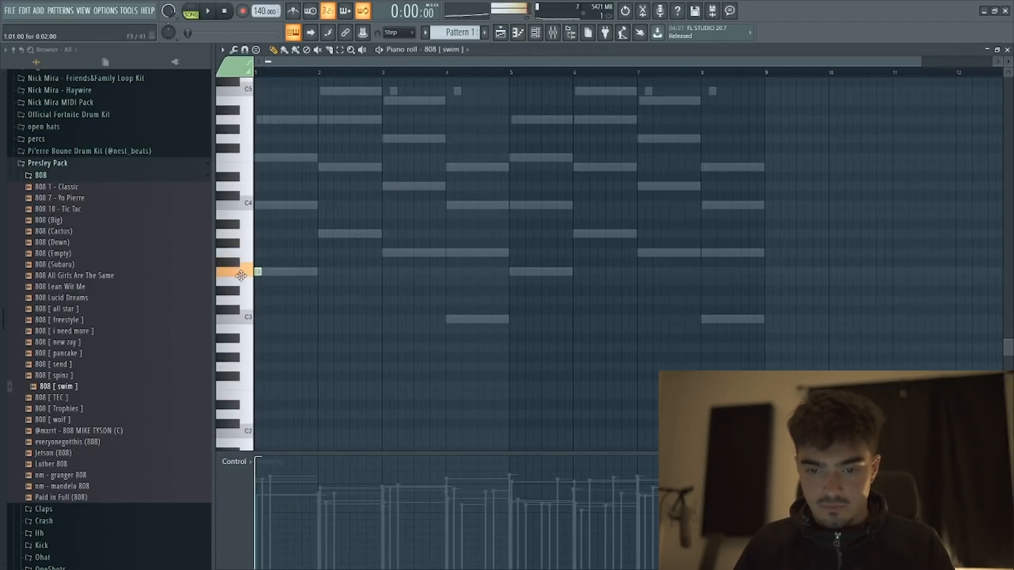
{"action": "key", "text": "space"}
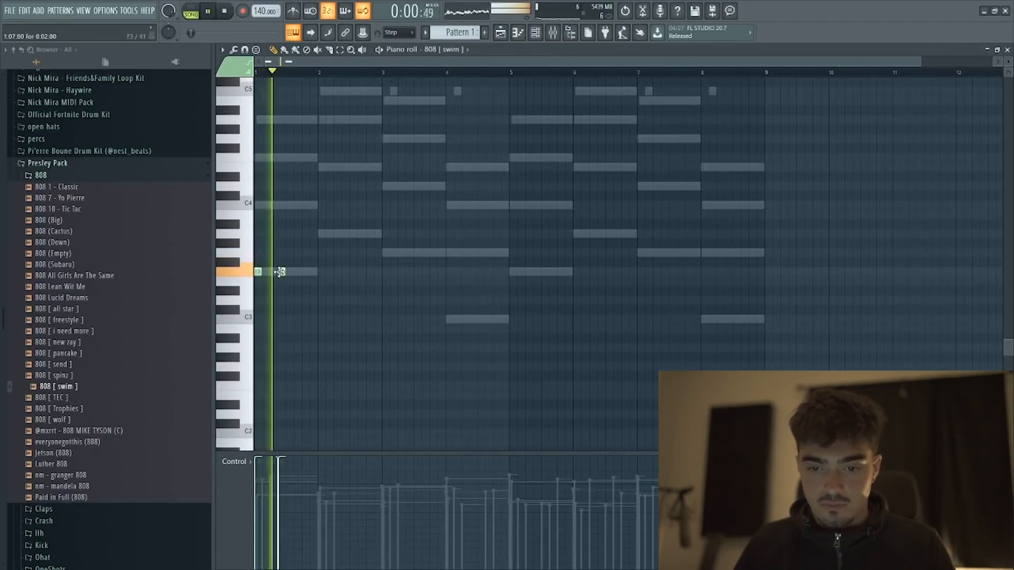
{"action": "key", "text": "space"}
{"action": "key", "text": "space"}
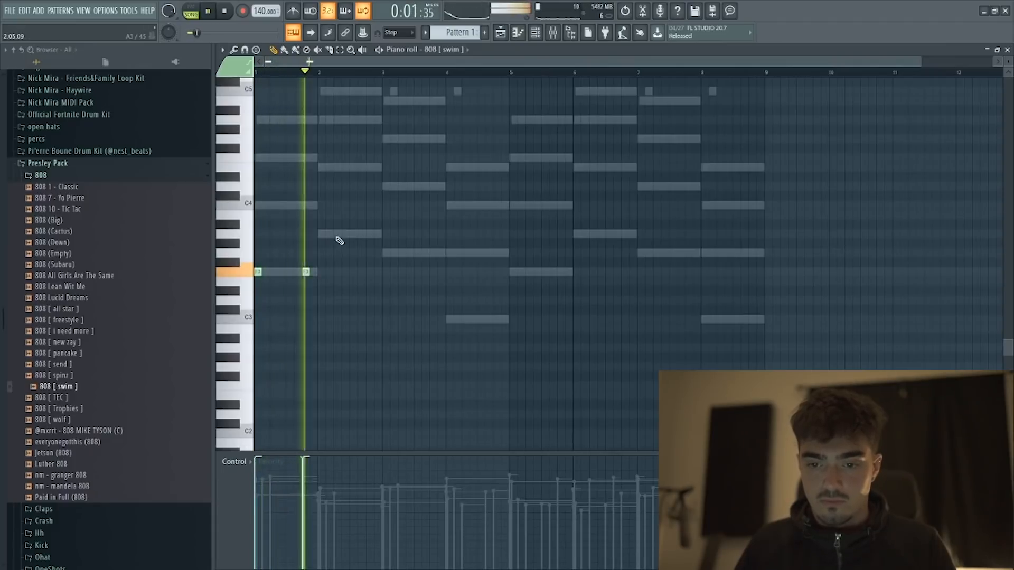
{"action": "left_click", "coordinate": [385, 253]}
{"action": "left_click", "coordinate": [409, 253]}
{"action": "left_click", "coordinate": [432, 253]}
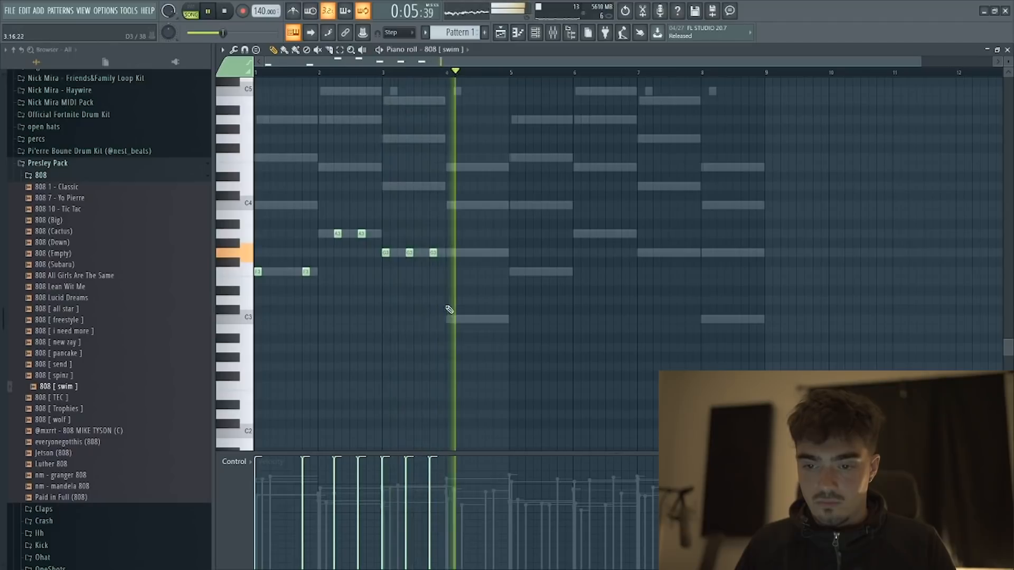
Step: Finish bar 4 with two C notes, transpose the 808 line up two octaves and duplicate it into bars 5 to 8
{"action": "key", "text": "space"}
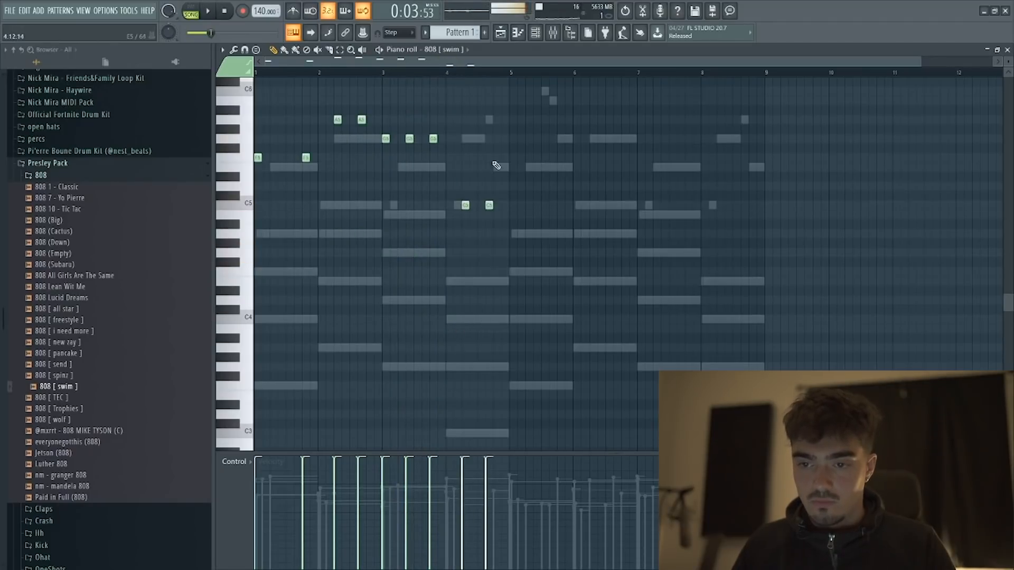
{"action": "key", "text": "ctrl+a"}
{"action": "key", "text": "ctrl+b"}
{"action": "key", "text": "space"}
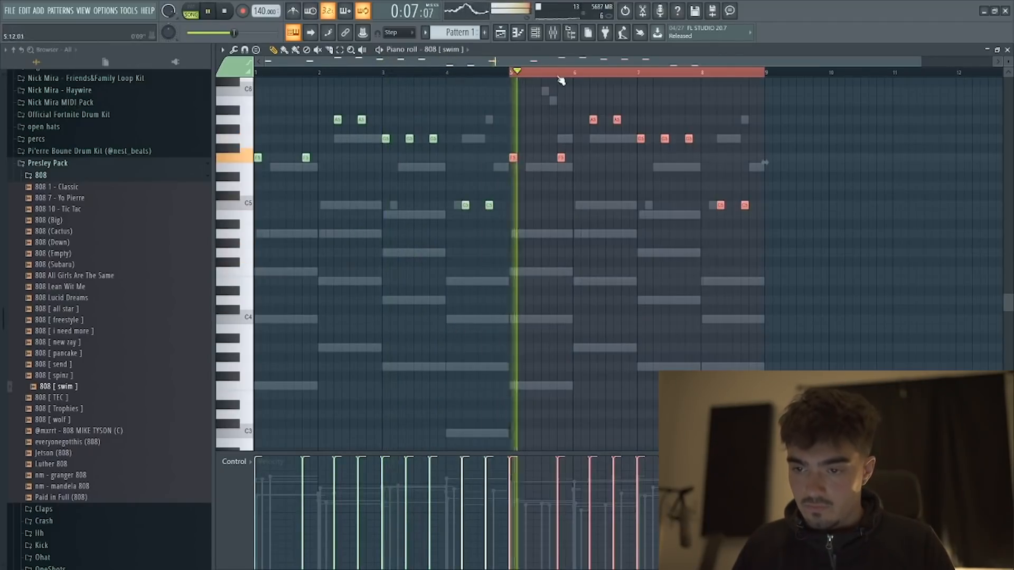
{"action": "scroll", "coordinate": [642, 70], "scroll_direction": "up", "scroll_amount": 3}
{"action": "key", "text": "space"}
Step: Replace the second 808 note in bar 6 with a C6 and delete the middle note of bar 7
{"action": "right_click", "coordinate": [596, 122]}
{"action": "scroll", "coordinate": [598, 127], "scroll_direction": "up", "scroll_amount": 3}
{"action": "left_click", "coordinate": [590, 157]}
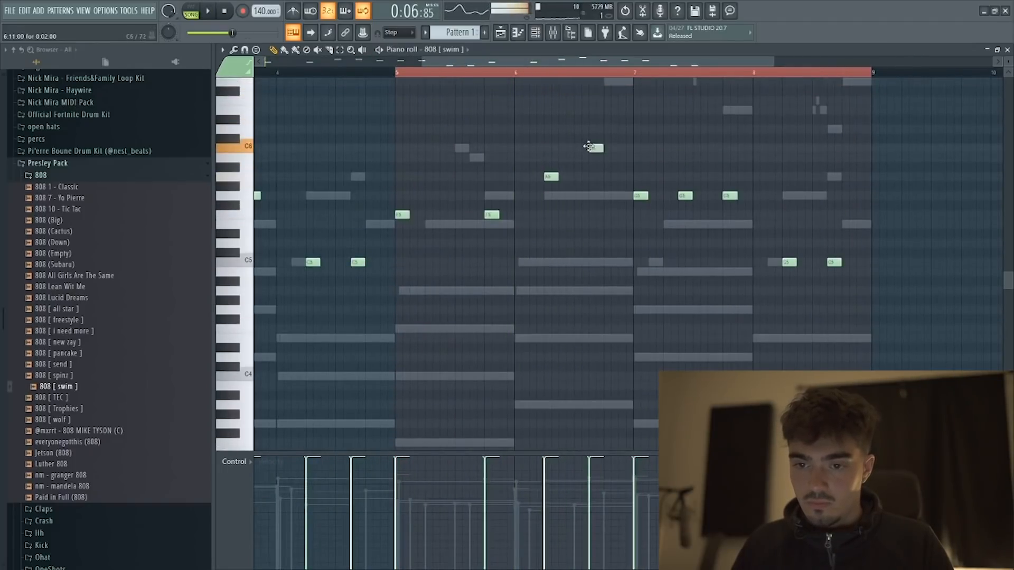
{"action": "key", "text": "space"}
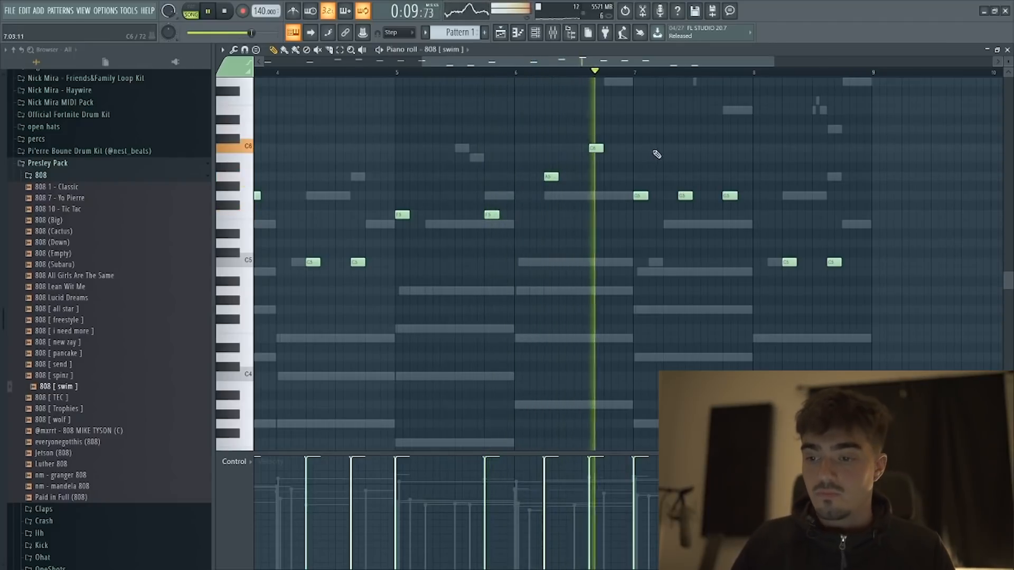
{"action": "right_click", "coordinate": [684, 196]}
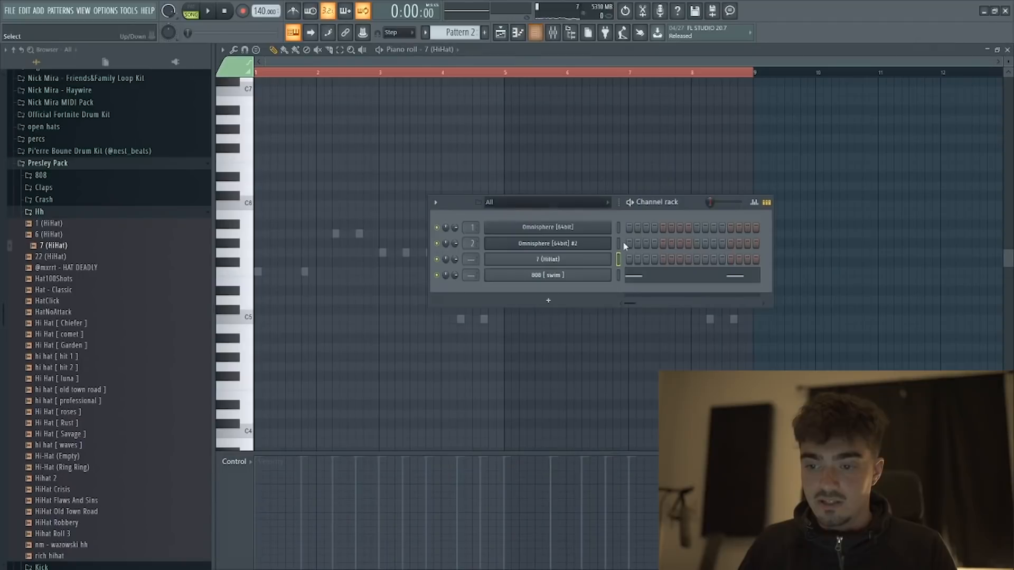
Step: Fill the 7 (HiHat) channel in Pattern 2 with a hit on every second step and play it back
{"action": "right_click", "coordinate": [626, 258]}
{"action": "left_click", "coordinate": [739, 290]}
{"action": "key", "text": "space"}
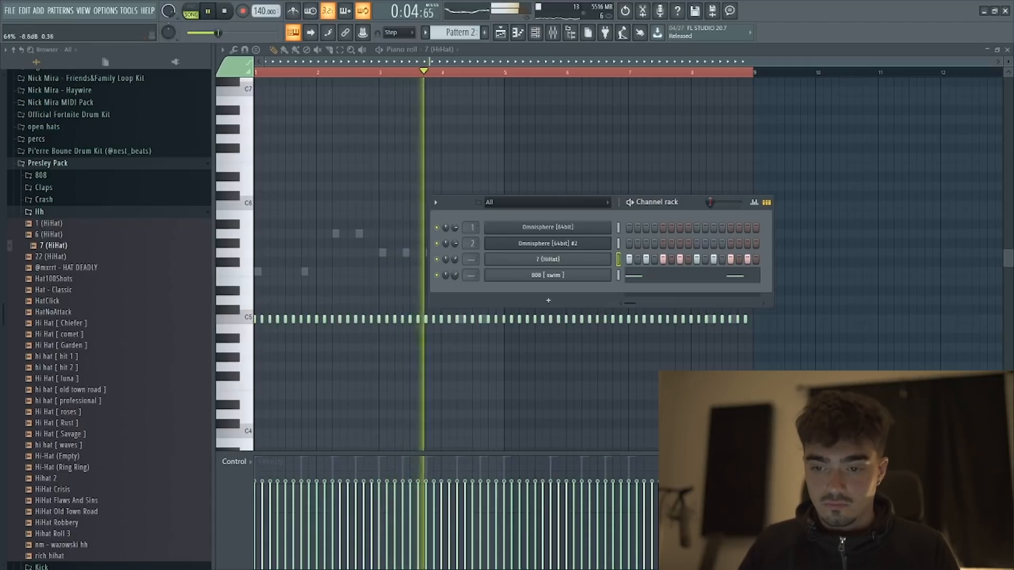
Step: Load clap [ loud ] from the Presley Pack's Claps folder as a new channel and place a clap on beat 3 of all eight bars
{"action": "left_click", "coordinate": [59, 213]}
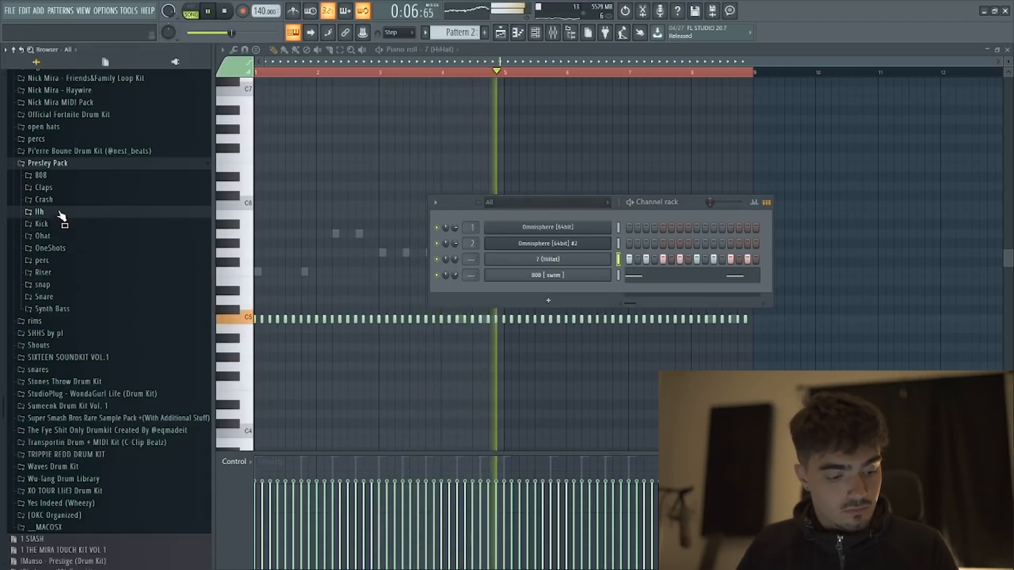
{"action": "left_click", "coordinate": [61, 200]}
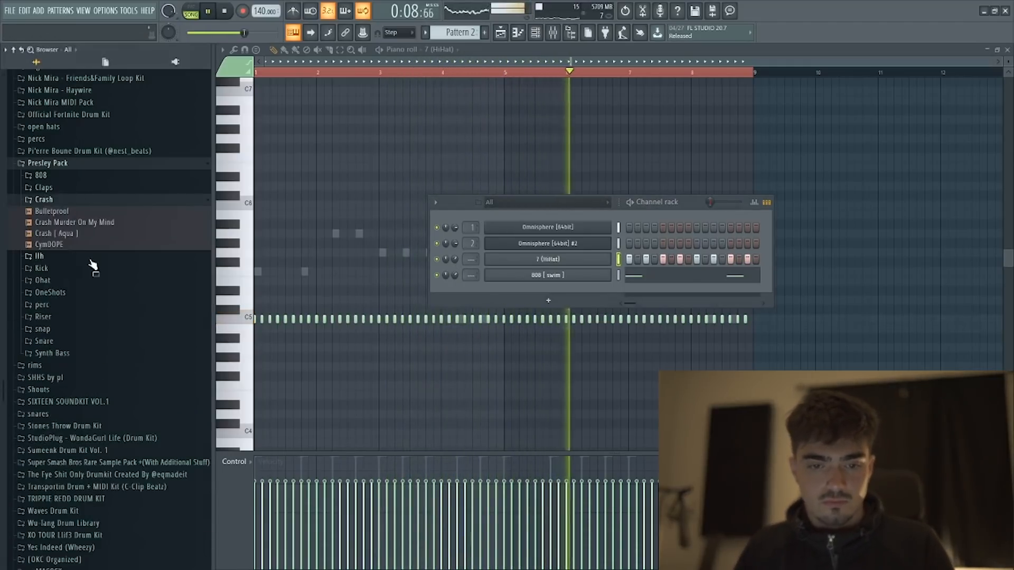
{"action": "left_click", "coordinate": [43, 199]}
{"action": "left_click", "coordinate": [44, 187]}
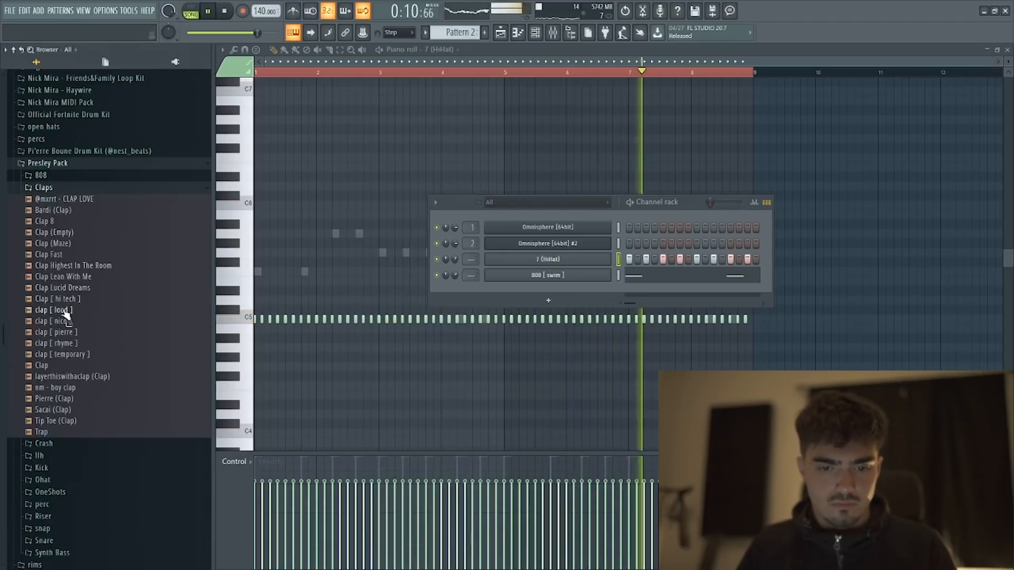
{"action": "left_click_drag", "start_coordinate": [63, 310], "coordinate": [577, 271]}
{"action": "right_click", "coordinate": [609, 271]}
{"action": "left_click", "coordinate": [633, 274]}
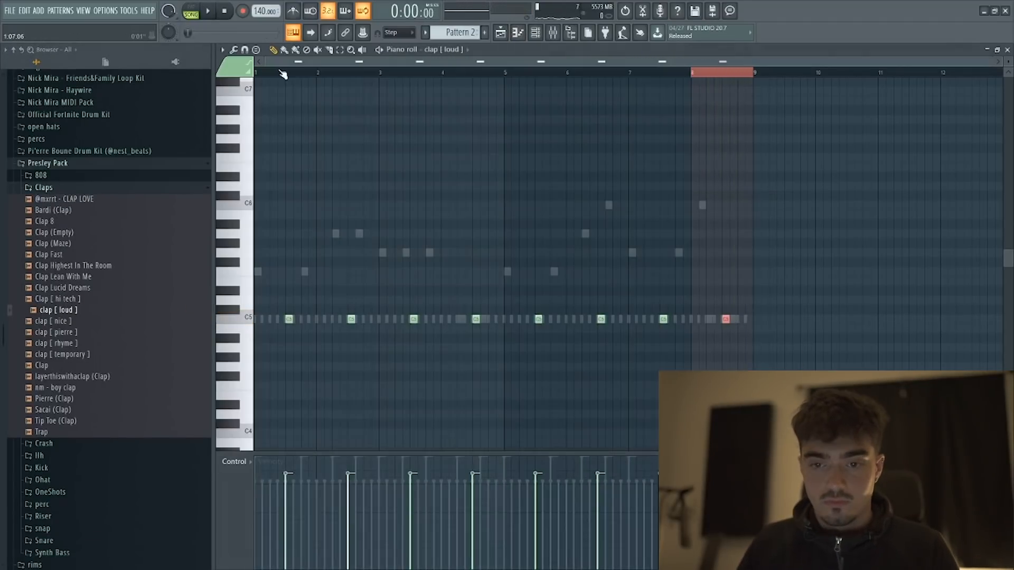
Step: Clear the note selection, play the pattern back with the new claps and bring up the channel rack
{"action": "left_click", "coordinate": [283, 72], "text": "ctrl"}
{"action": "key", "text": "space"}
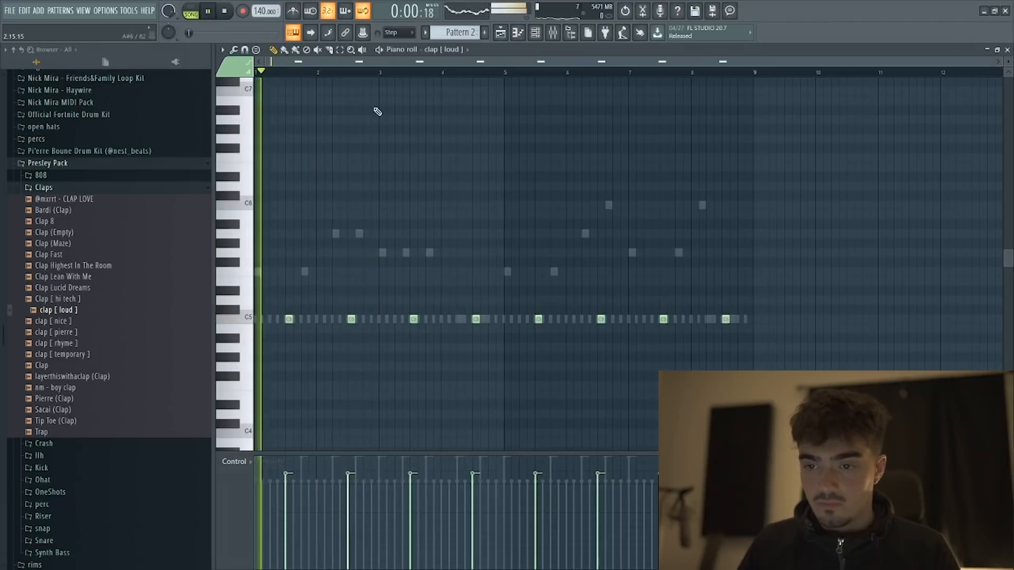
{"action": "key", "text": "F6"}
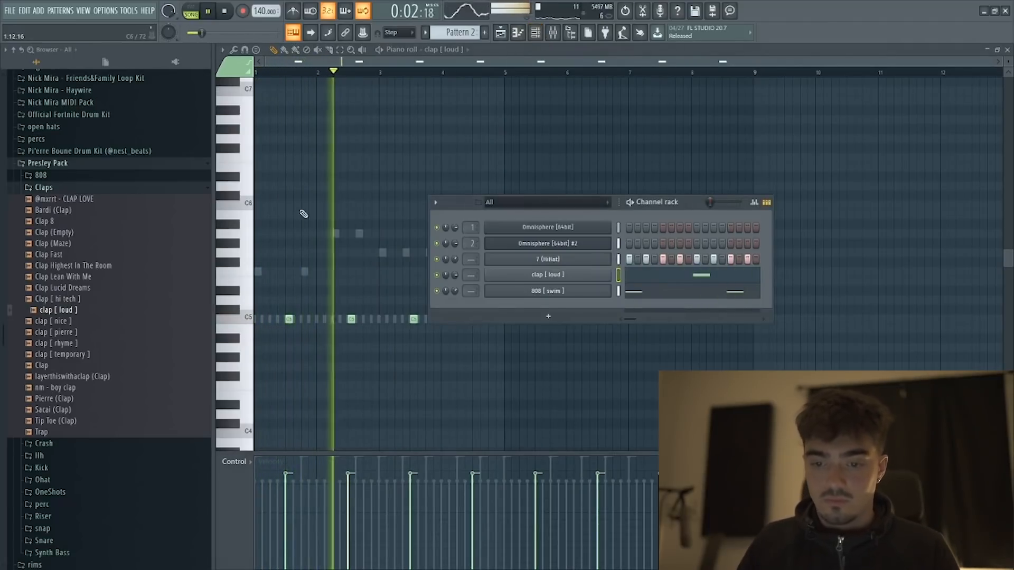
{"action": "left_click", "coordinate": [70, 188]}
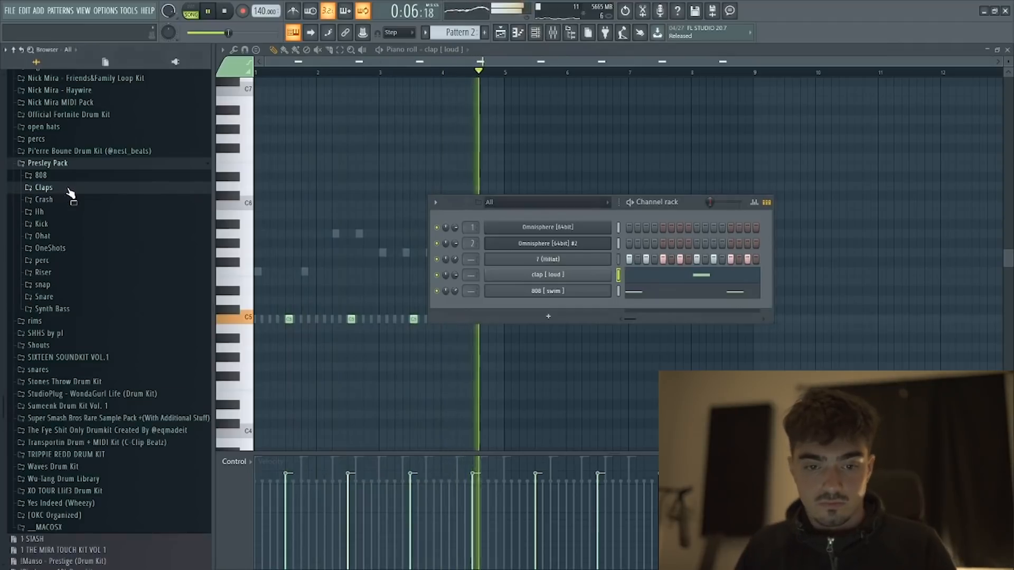
{"action": "key", "text": "space"}
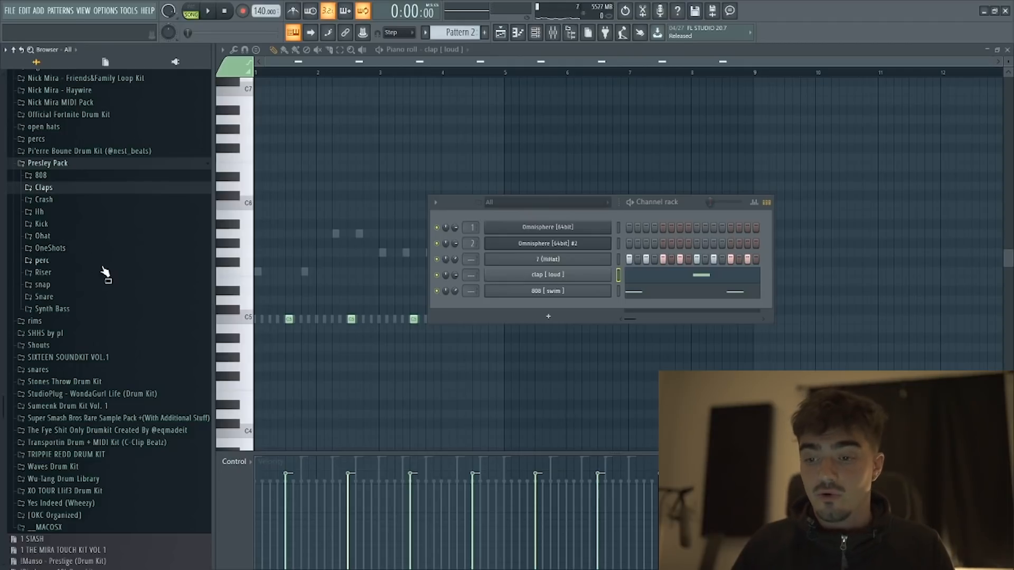
Step: Load Snare - Yoppa Talk from the Presley Pack's perc folder as a new channel below clap [ loud ]
{"action": "left_click", "coordinate": [73, 260]}
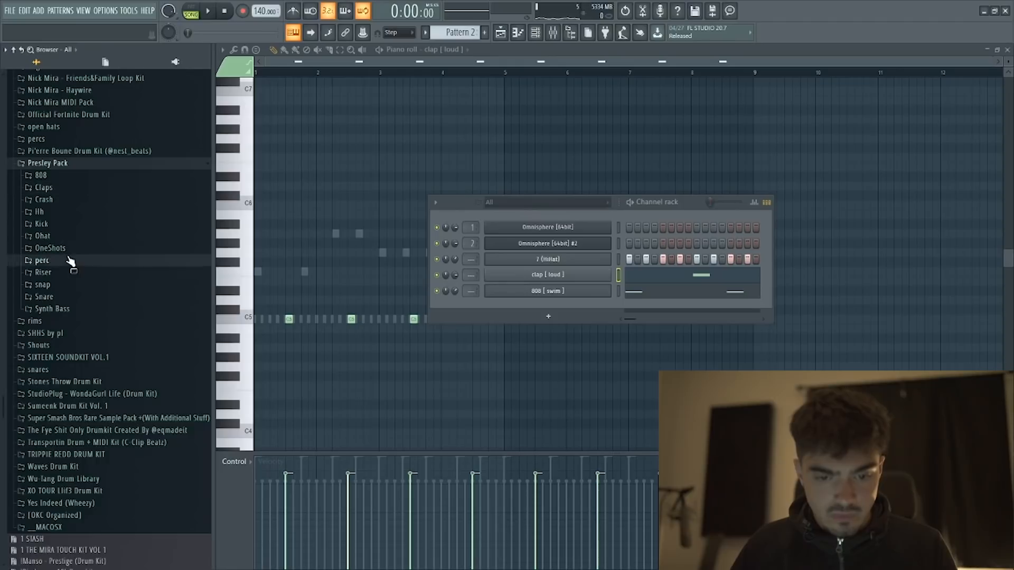
{"action": "scroll", "coordinate": [76, 348], "scroll_direction": "down", "scroll_amount": 5}
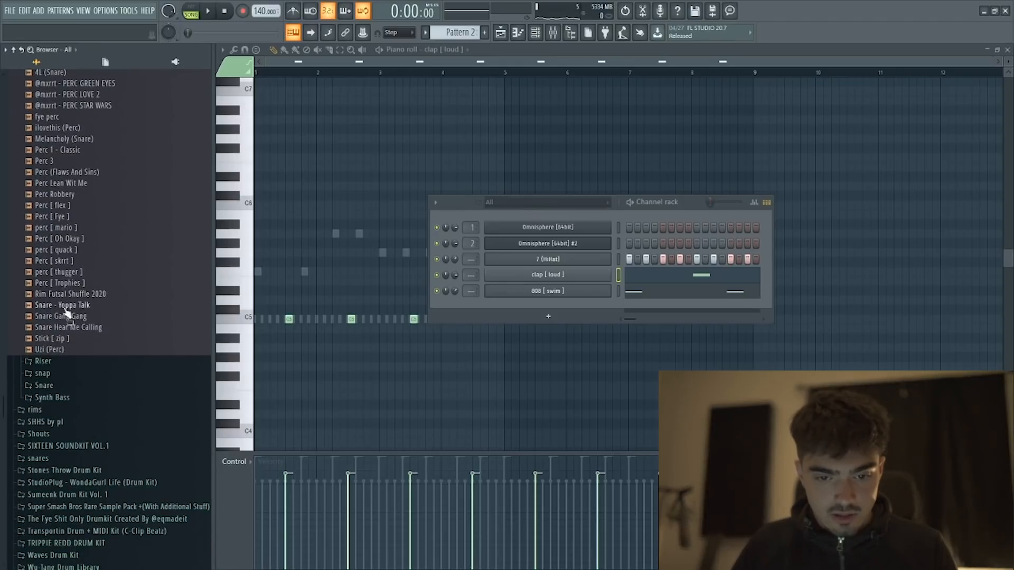
{"action": "left_click_drag", "start_coordinate": [73, 307], "coordinate": [580, 284]}
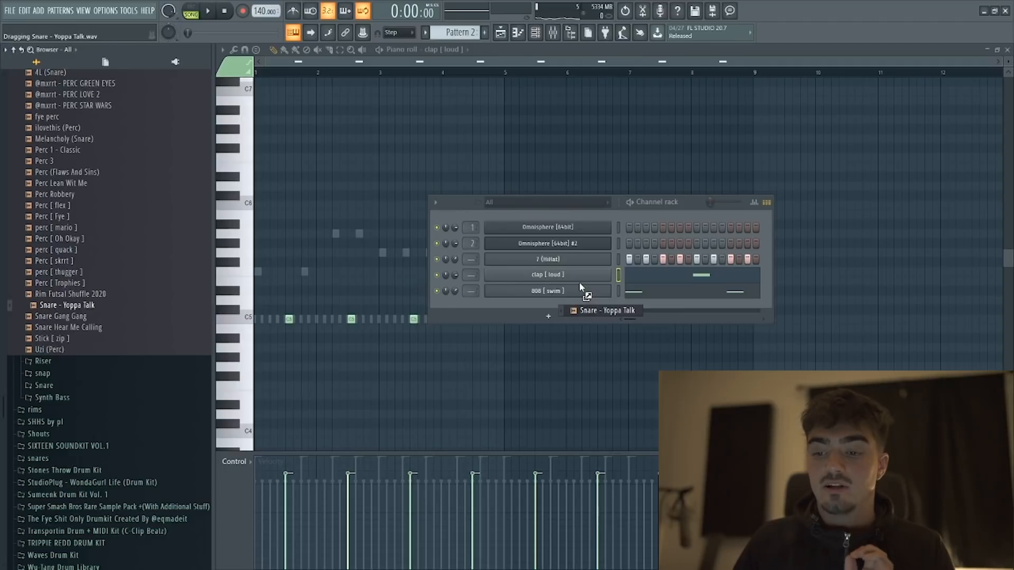
{"action": "left_click_drag", "start_coordinate": [579, 284], "coordinate": [579, 285]}
Step: Copy the clap [ loud ] notes into the Snare - Yoppa Talk channel and play the pattern
{"action": "right_click", "coordinate": [585, 278]}
{"action": "left_click", "coordinate": [719, 286]}
{"action": "right_click", "coordinate": [606, 289]}
{"action": "left_click", "coordinate": [712, 311]}
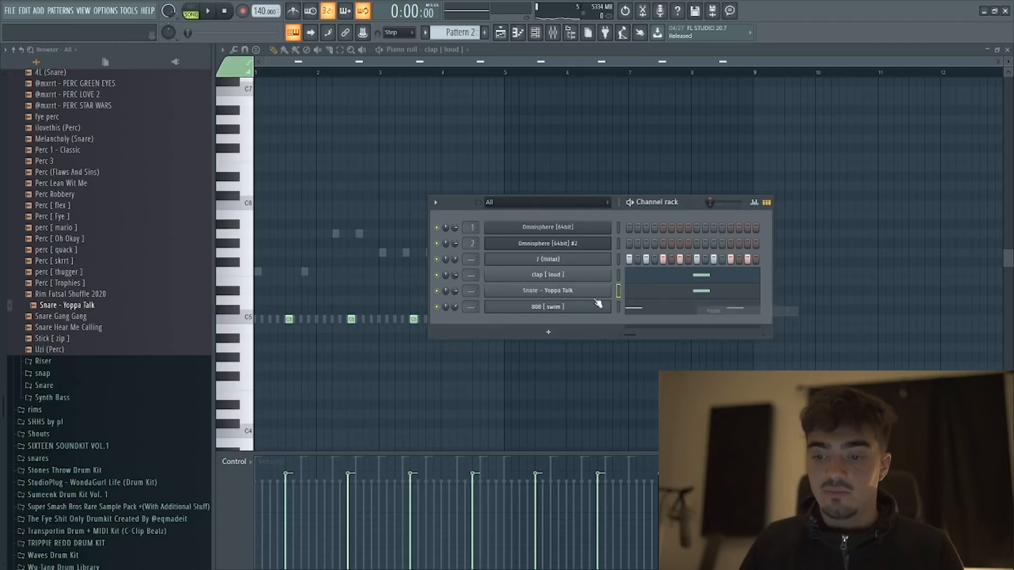
{"action": "key", "text": "space"}
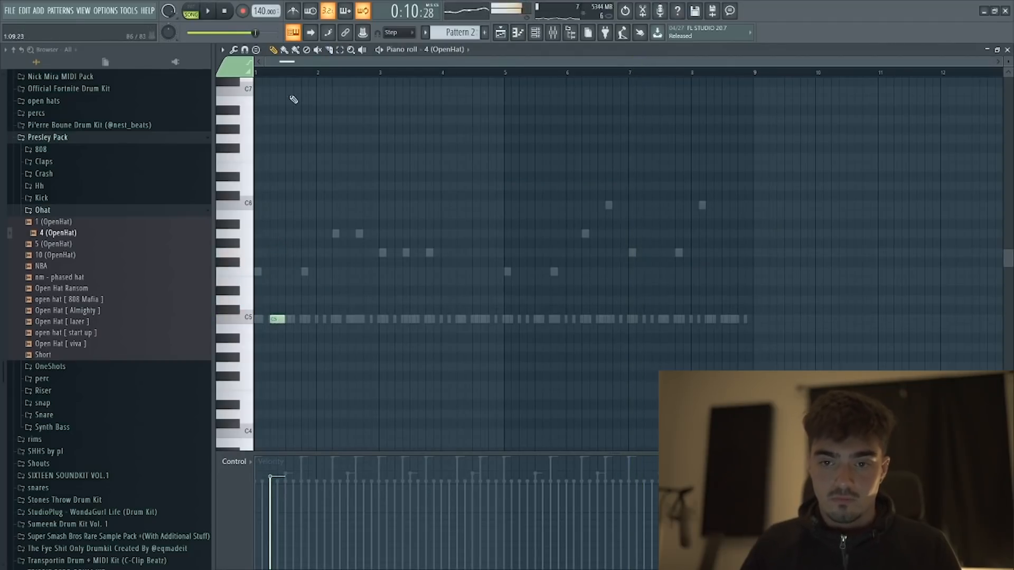
Step: Extend the 4 (OpenHat) hits to beat 2 of all eight bars, duplicating bars 1 to 4 into bars 5 to 8
{"action": "key", "text": "space"}
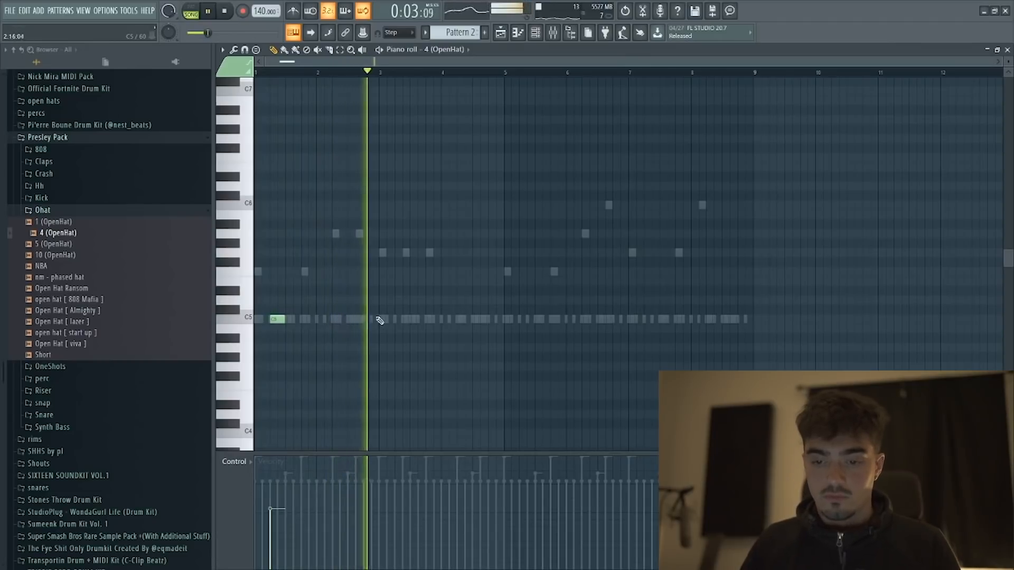
{"action": "left_click", "coordinate": [401, 319]}
{"action": "left_click", "coordinate": [458, 321]}
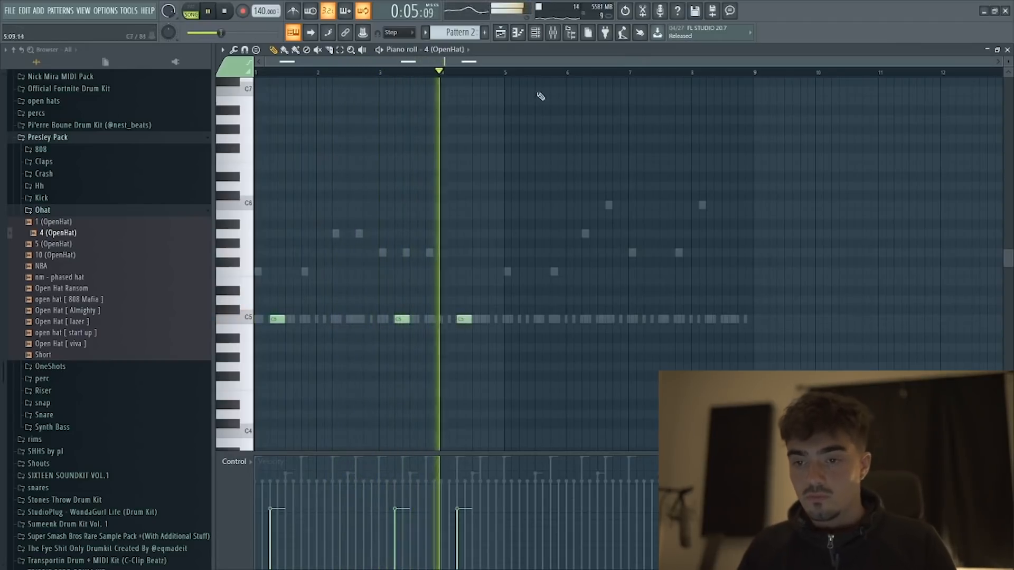
{"action": "left_click_drag", "start_coordinate": [504, 73], "coordinate": [3, 115]}
{"action": "key", "text": "ctrl+b"}
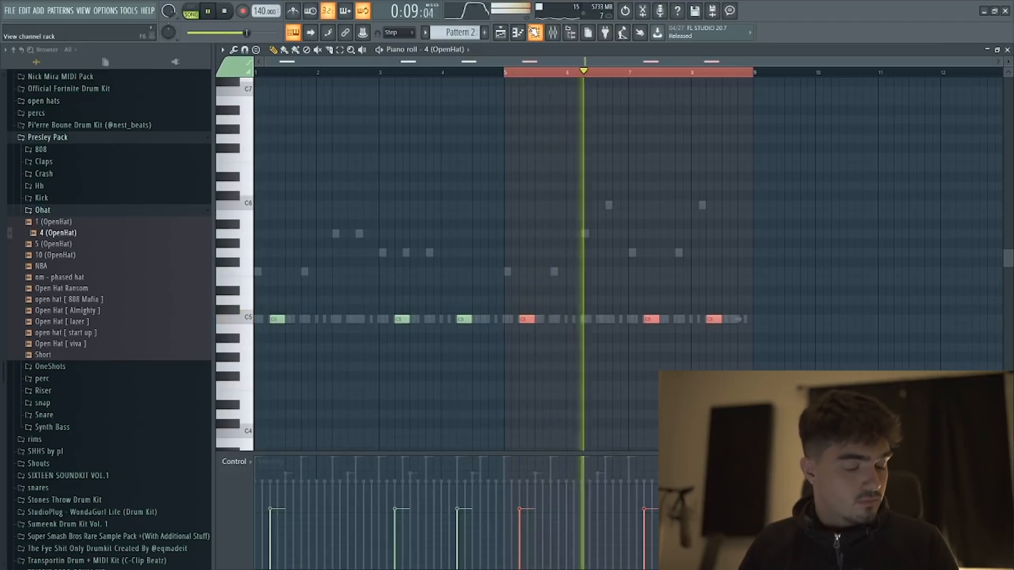
{"action": "left_click", "coordinate": [335, 320]}
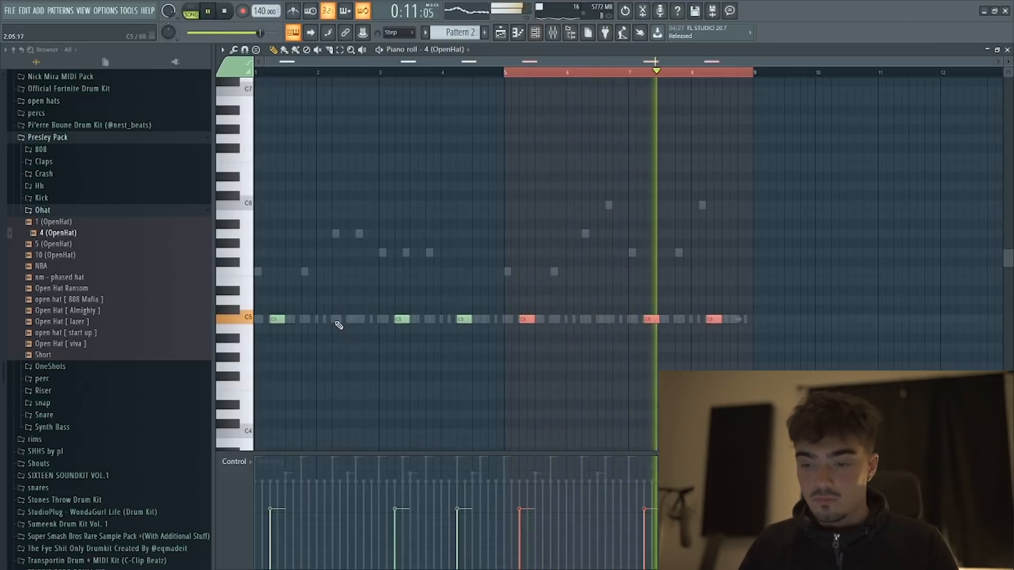
{"action": "left_click", "coordinate": [585, 320]}
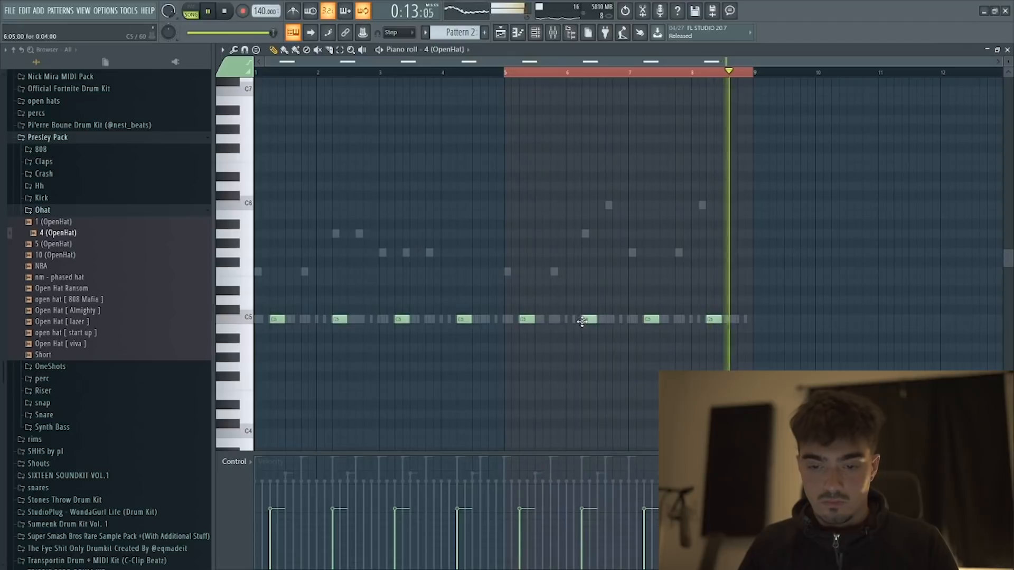
Step: Load Short from the Ohat folder as a new channel below Kick [ fly ] and place a C5 hit at the start of bar 1
{"action": "left_click", "coordinate": [563, 37]}
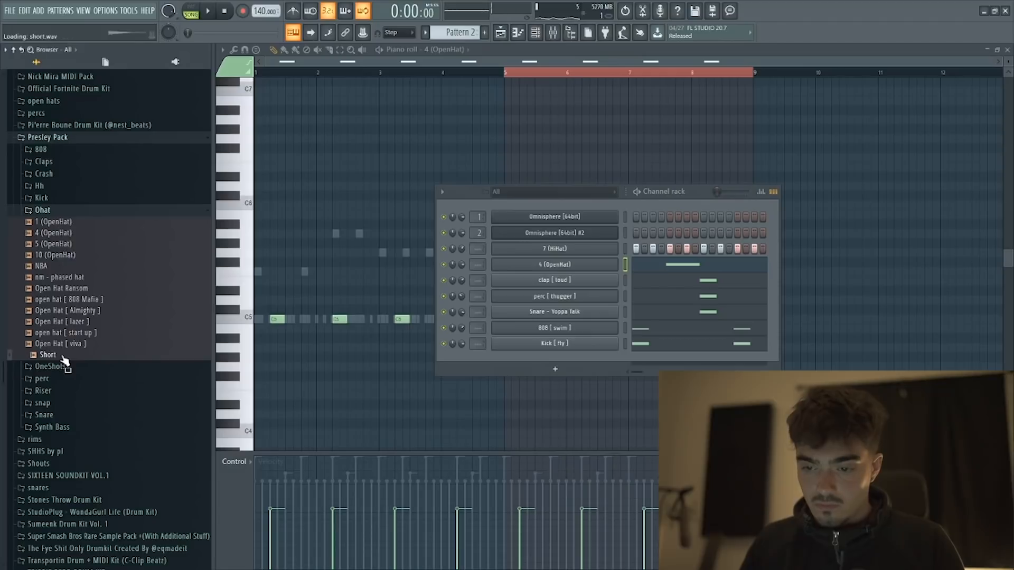
{"action": "left_click_drag", "start_coordinate": [589, 364], "coordinate": [593, 362]}
{"action": "right_click", "coordinate": [593, 361]}
{"action": "left_click", "coordinate": [643, 362]}
{"action": "left_click_drag", "start_coordinate": [258, 320], "coordinate": [230, 326]}
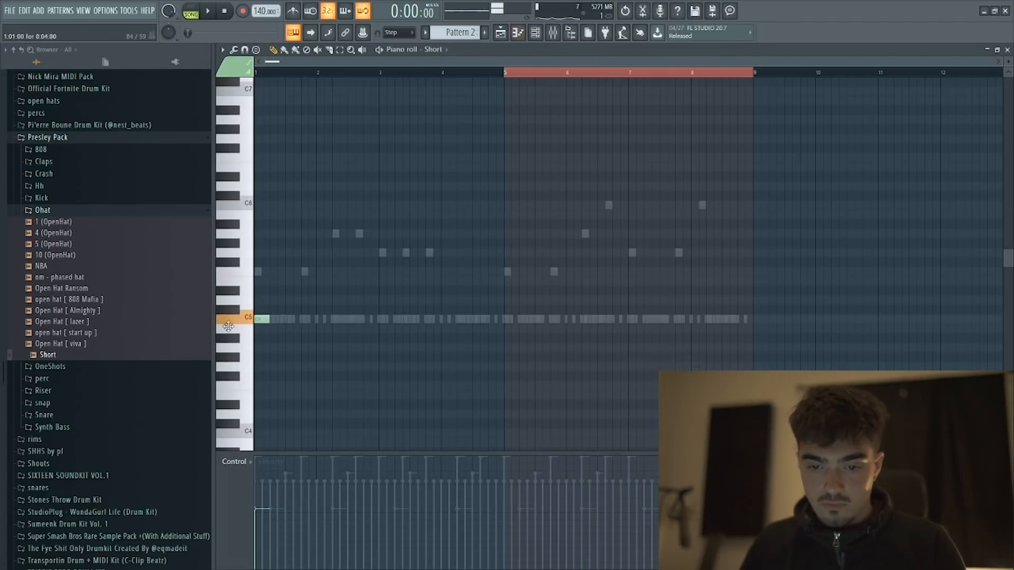
Step: Add brief C5 hits to the Short channel at the start of bars 3, 5 and 7 and on beat 2 of bars 3 and 7
{"action": "key", "text": "space"}
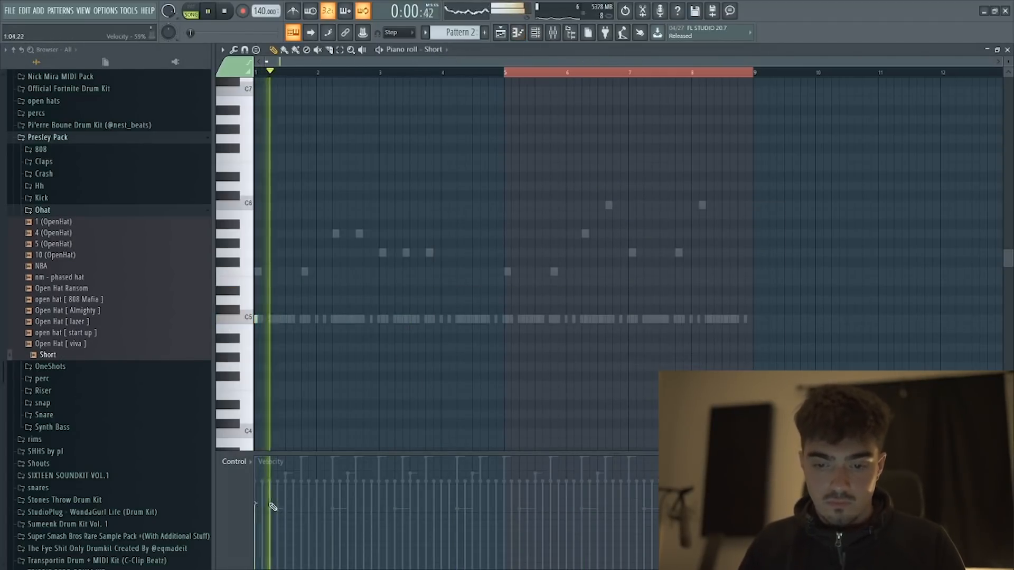
{"action": "left_click", "coordinate": [381, 321]}
{"action": "left_click", "coordinate": [395, 318]}
{"action": "right_click", "coordinate": [395, 319]}
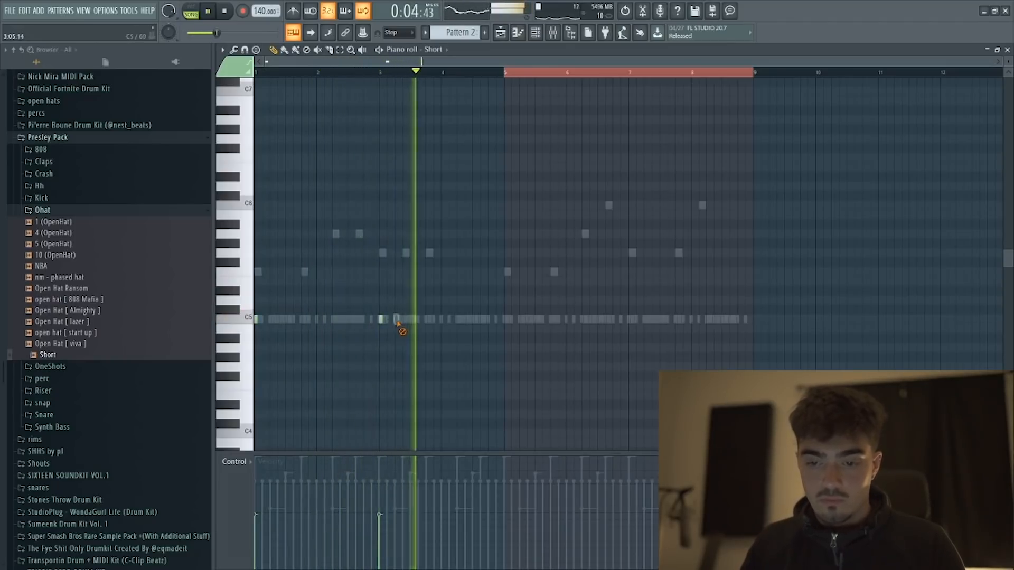
{"action": "left_click", "coordinate": [396, 319]}
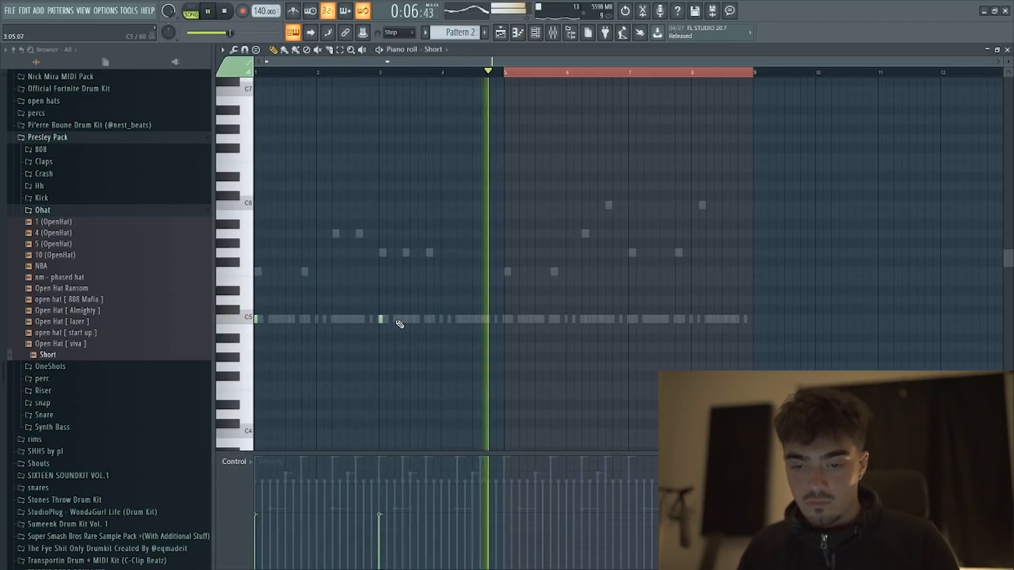
{"action": "left_click", "coordinate": [504, 320]}
{"action": "left_click", "coordinate": [630, 319]}
{"action": "left_click", "coordinate": [645, 319]}
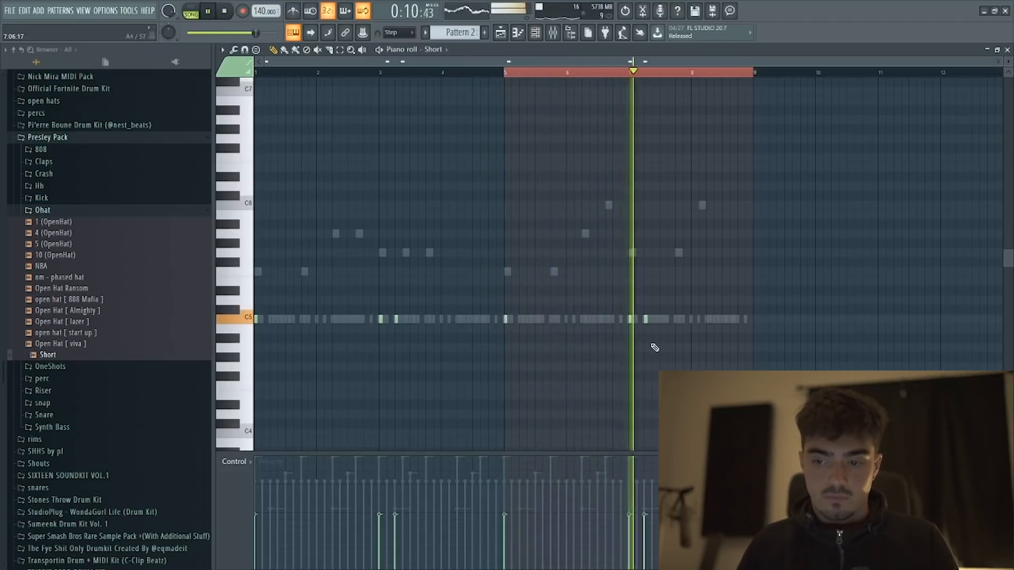
Step: Load Perc Lean Wit Me from the perc folder as a new channel below Short and open its piano roll
{"action": "left_click", "coordinate": [536, 34]}
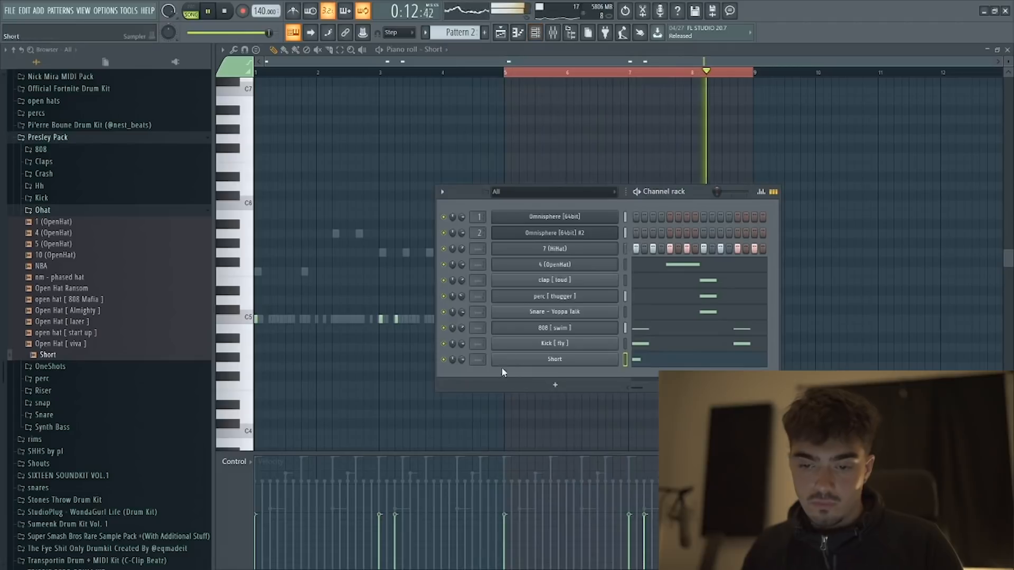
{"action": "left_click", "coordinate": [388, 61]}
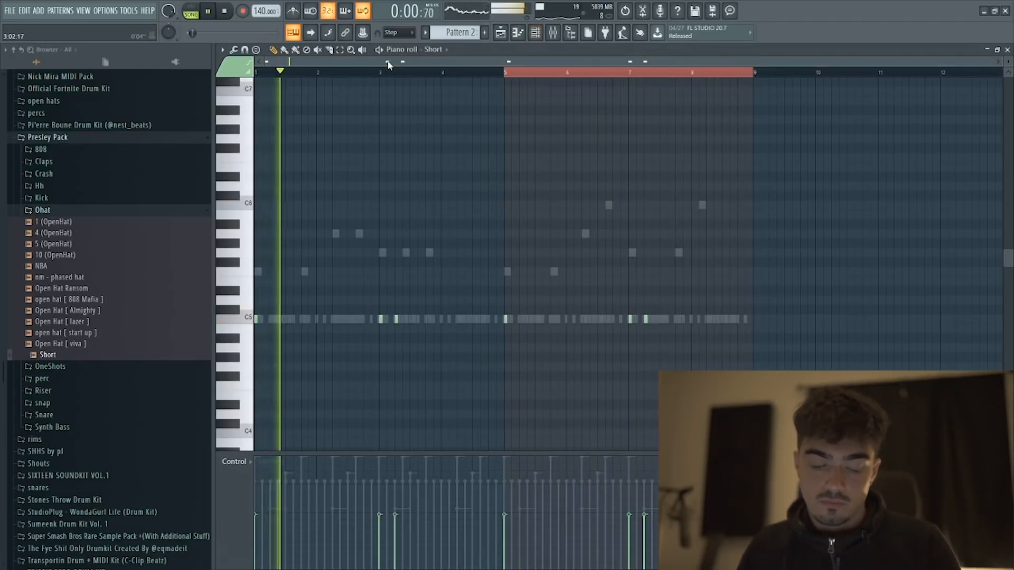
{"action": "left_click", "coordinate": [535, 33]}
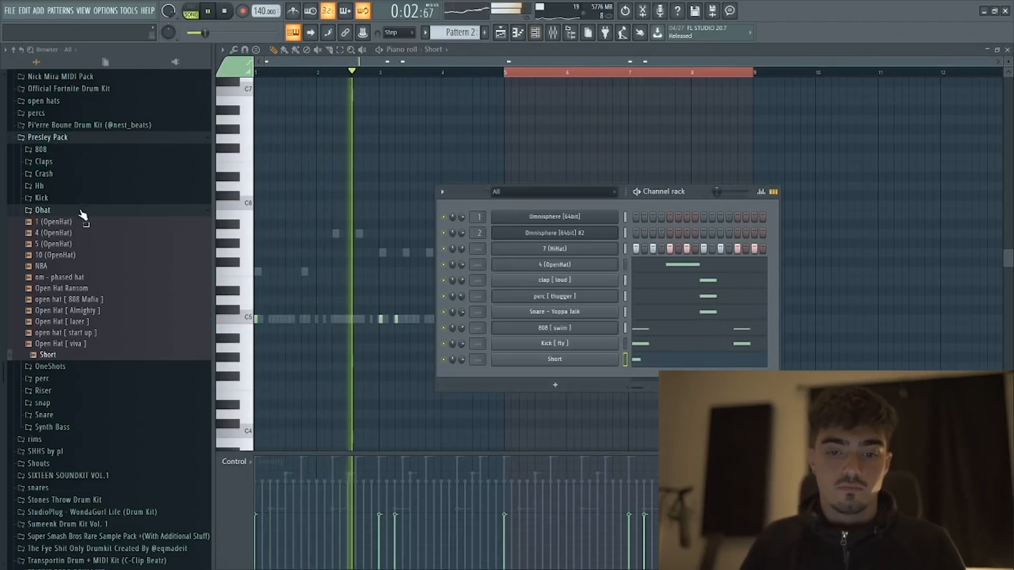
{"action": "left_click", "coordinate": [42, 210]}
{"action": "left_click", "coordinate": [58, 235]}
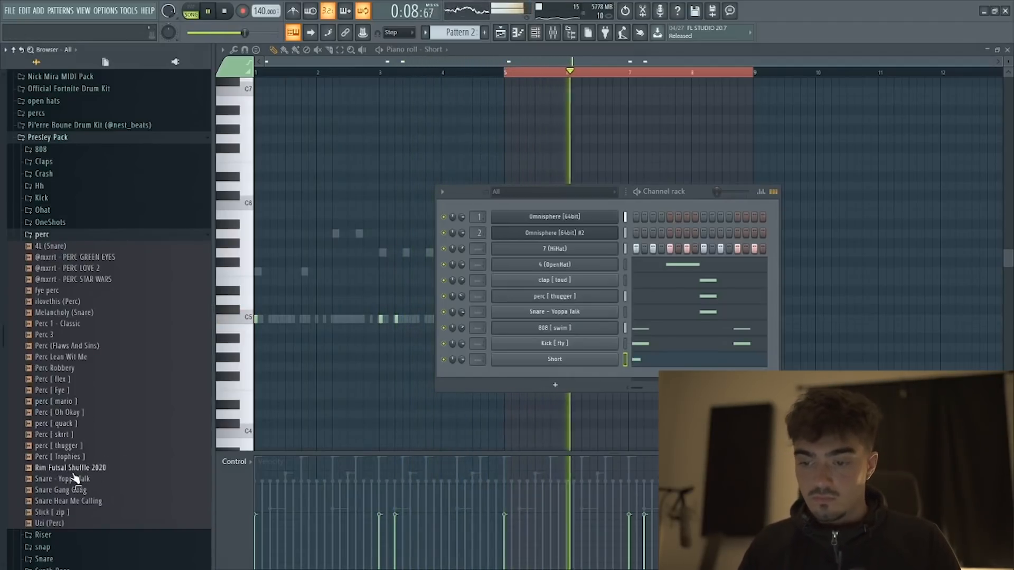
{"action": "key", "text": "space"}
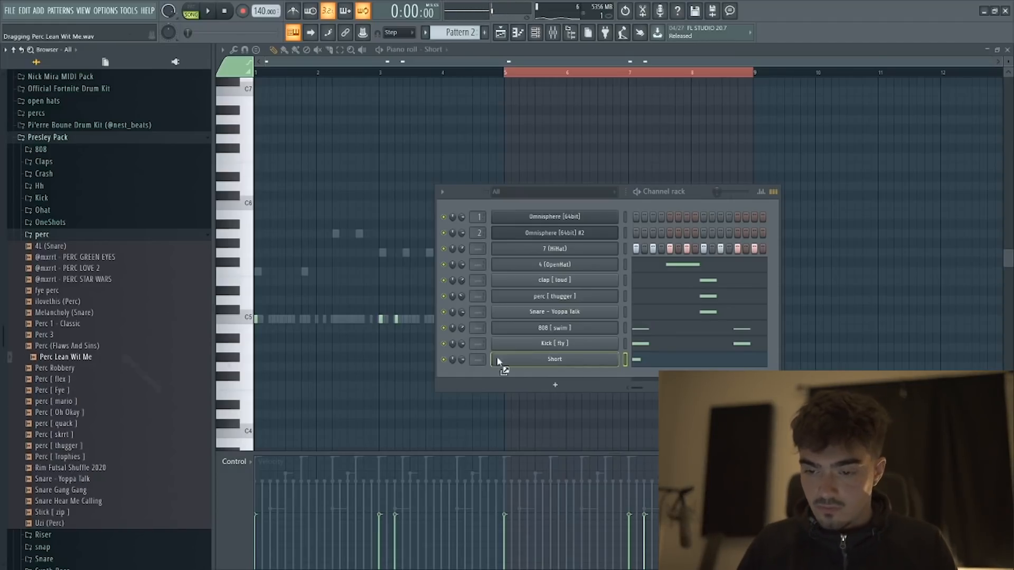
{"action": "left_click_drag", "start_coordinate": [581, 366], "coordinate": [582, 370]}
{"action": "key", "text": "F7"}
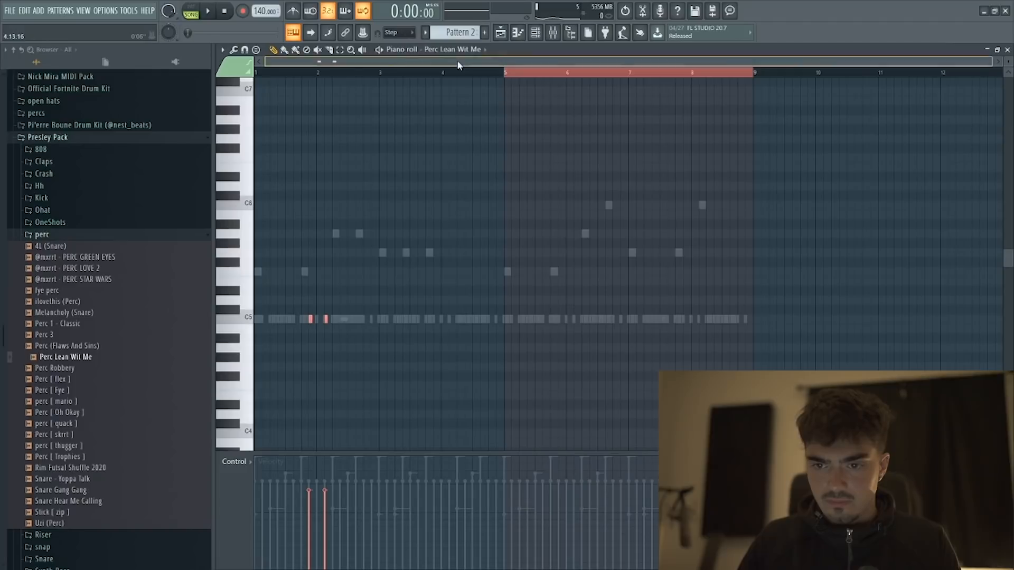
Step: Delete the Perc Lean Wit Me hit at the end of bar 1 and lower the velocity of the bar 2 hit
{"action": "left_click", "coordinate": [419, 74]}
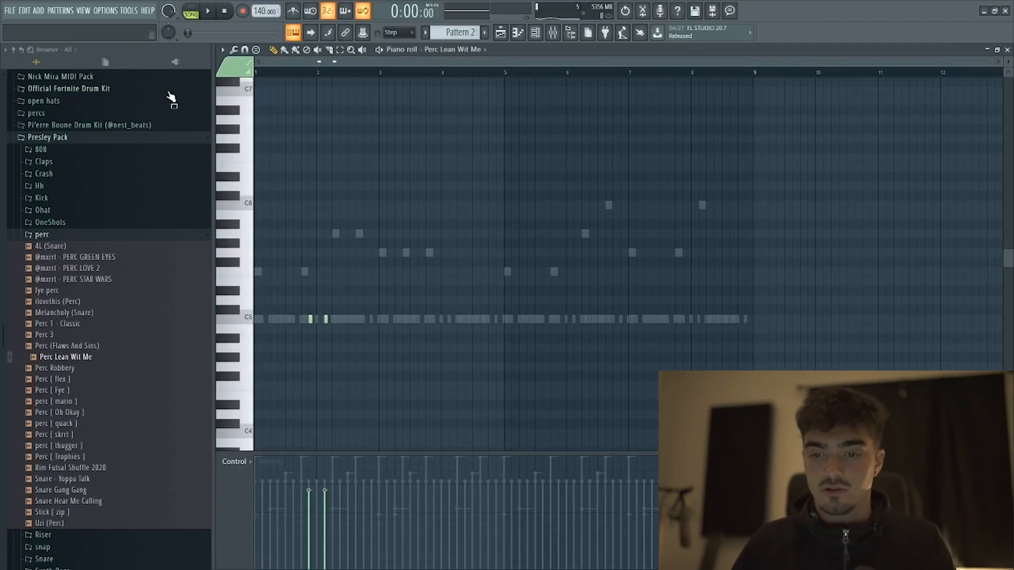
{"action": "key", "text": "space"}
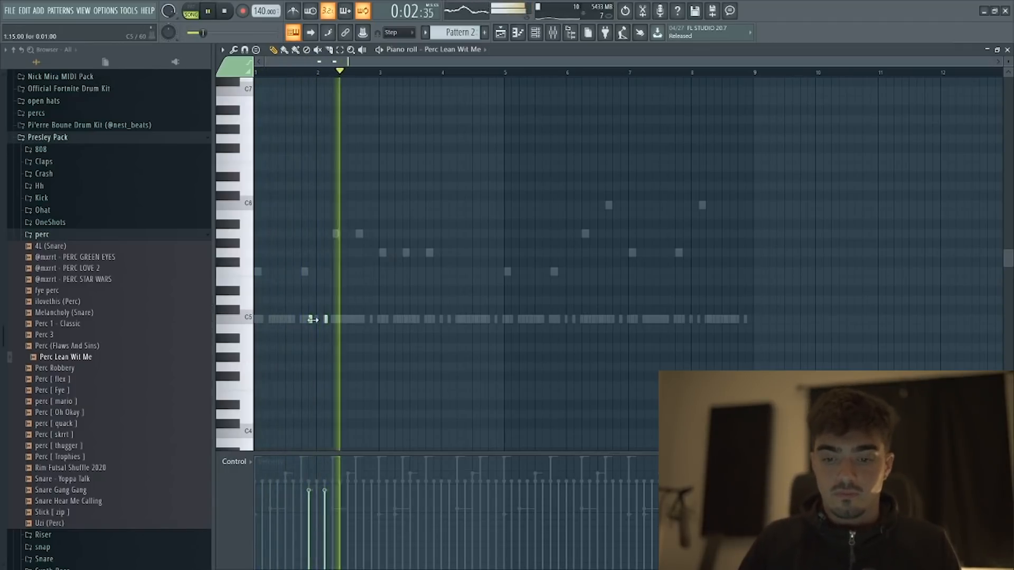
{"action": "left_click_drag", "start_coordinate": [343, 315], "coordinate": [319, 325]}
{"action": "scroll", "coordinate": [340, 304], "scroll_direction": "down", "scroll_amount": 3}
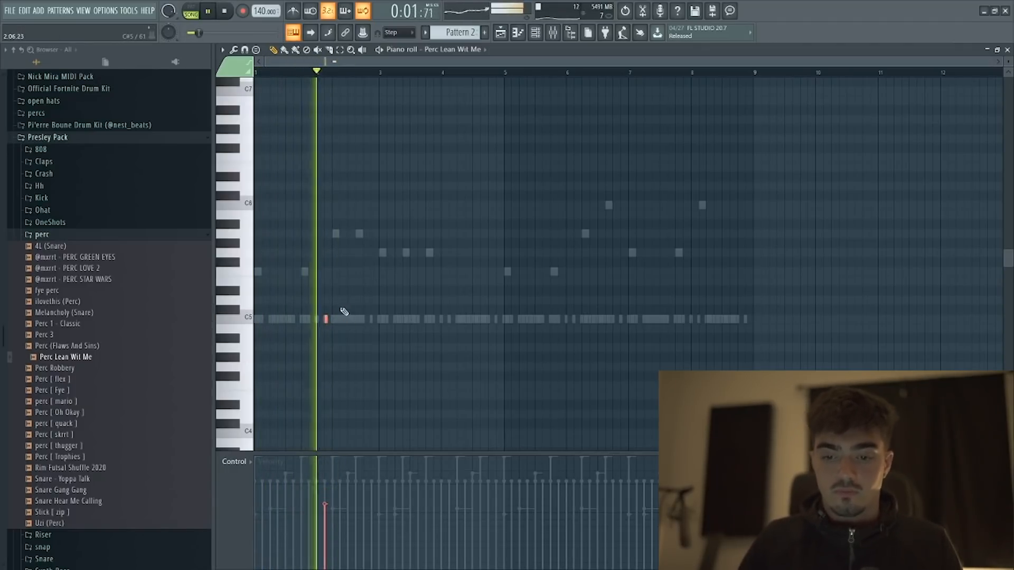
Step: Place percussion hits on step 15 of bar 3 and steps 3 and 15 of bar 4, duplicating the four bars into bars 5 to 8
{"action": "left_click", "coordinate": [436, 319]}
{"action": "left_click", "coordinate": [450, 319]}
{"action": "left_click", "coordinate": [497, 319]}
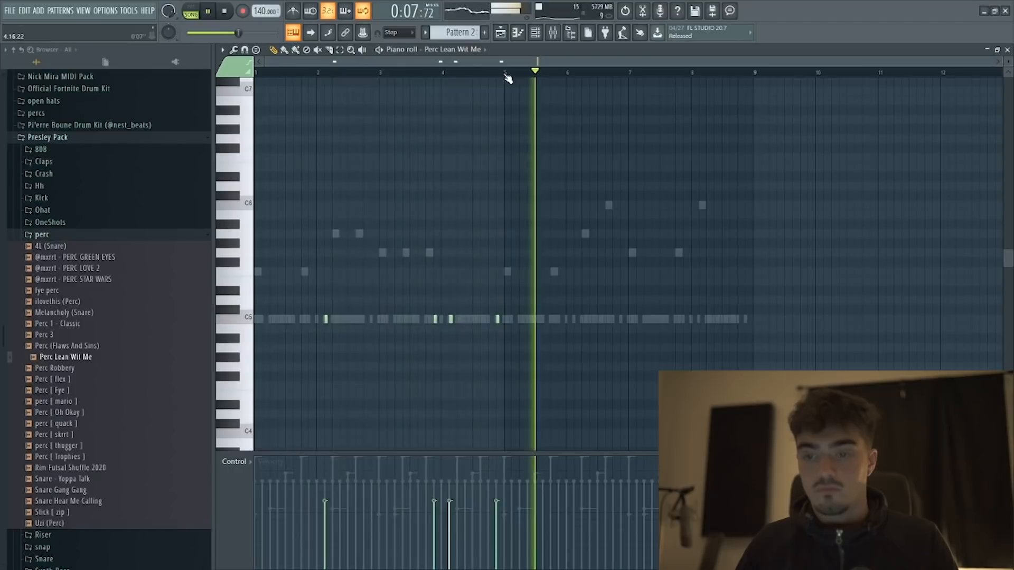
{"action": "left_click_drag", "start_coordinate": [506, 73], "coordinate": [753, 72]}
{"action": "left_click", "coordinate": [656, 232], "text": "ctrl"}
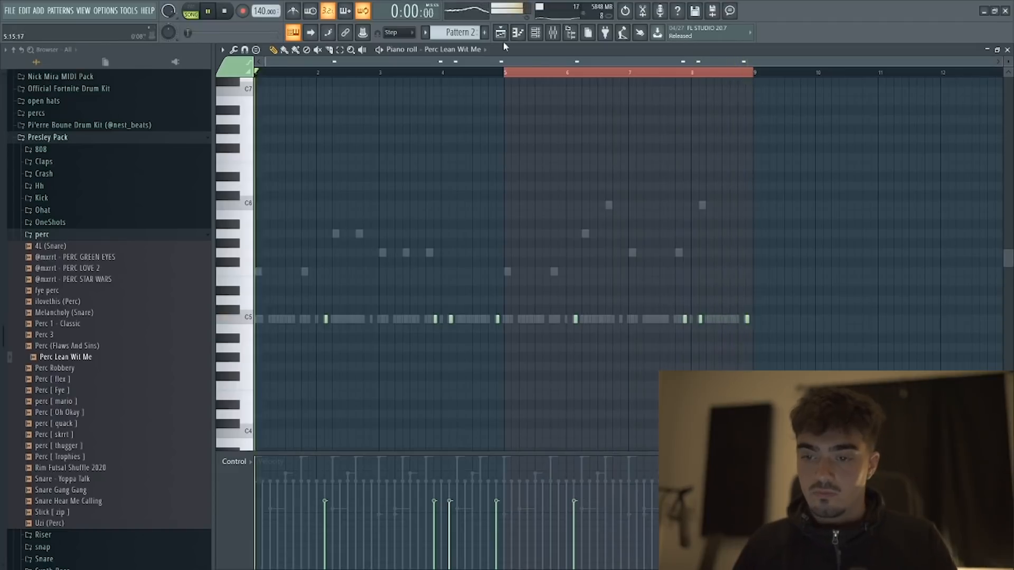
{"action": "key", "text": "space"}
Step: Load Hi Hat [ Garden ] from the Presley Pack's Hh folder as a new channel below 7 (HiHat)
{"action": "left_click", "coordinate": [536, 33]}
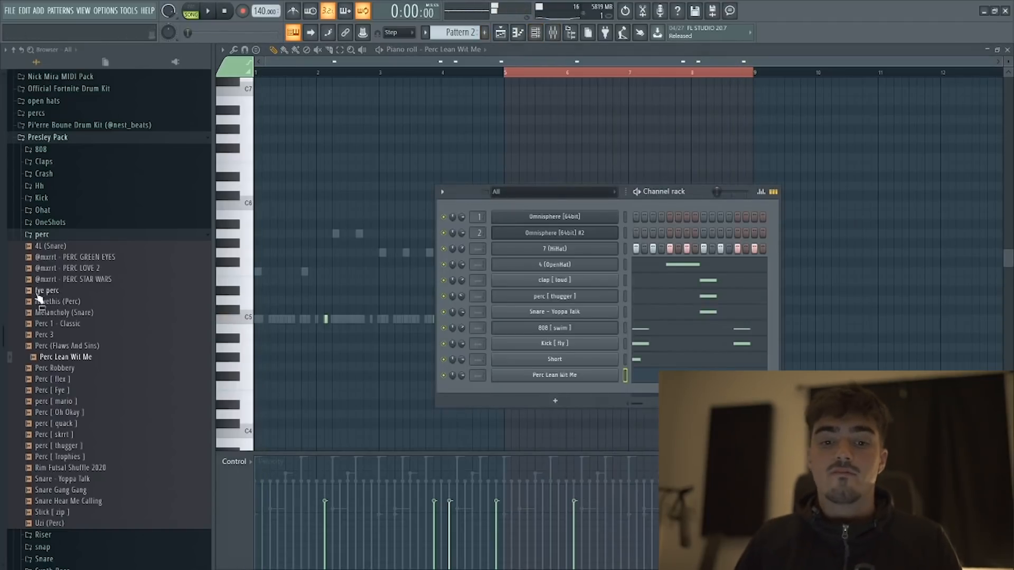
{"action": "left_click", "coordinate": [52, 235]}
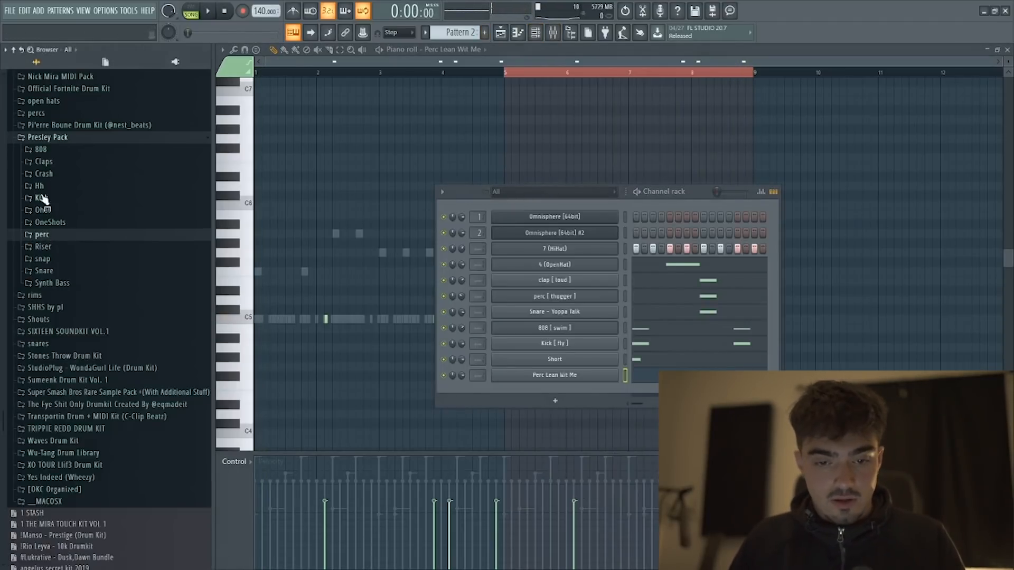
{"action": "left_click", "coordinate": [40, 185]}
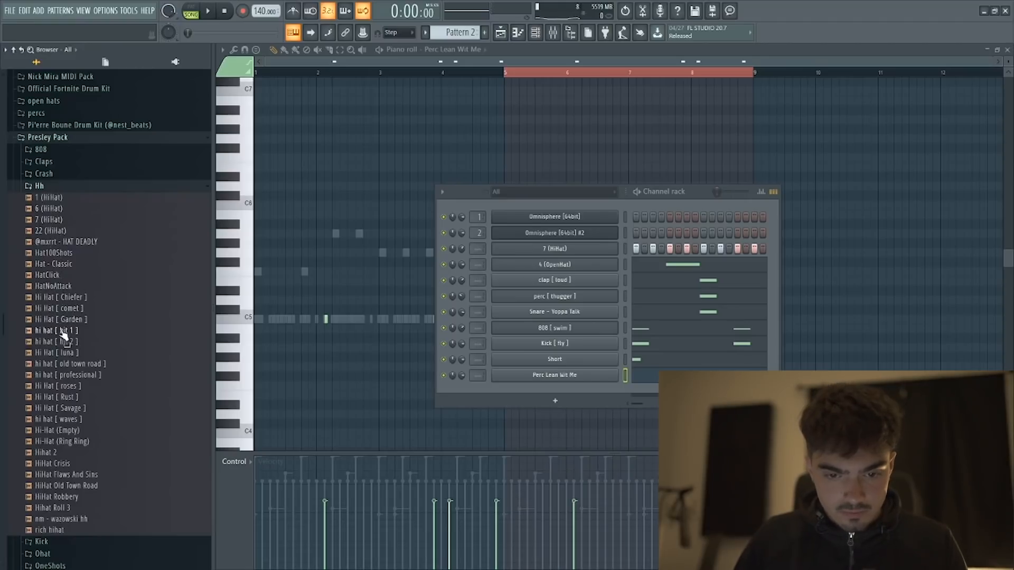
{"action": "left_click_drag", "start_coordinate": [570, 265], "coordinate": [576, 262]}
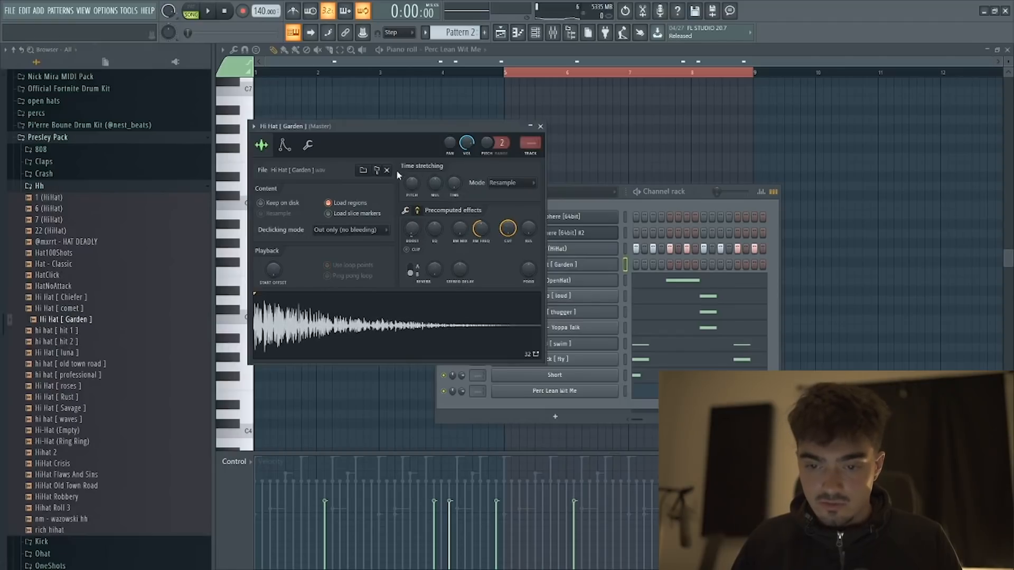
Step: Open the piano roll of the Hi Hat [ Garden ] channel and set the snap to 1/4 step
{"action": "left_click", "coordinate": [309, 146]}
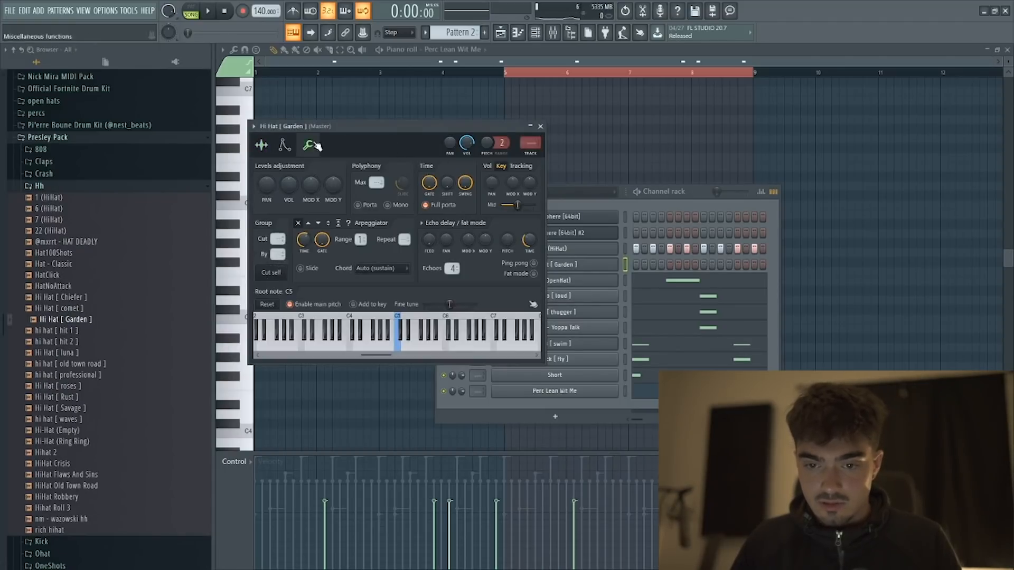
{"action": "left_click", "coordinate": [269, 145]}
{"action": "left_click", "coordinate": [636, 205]}
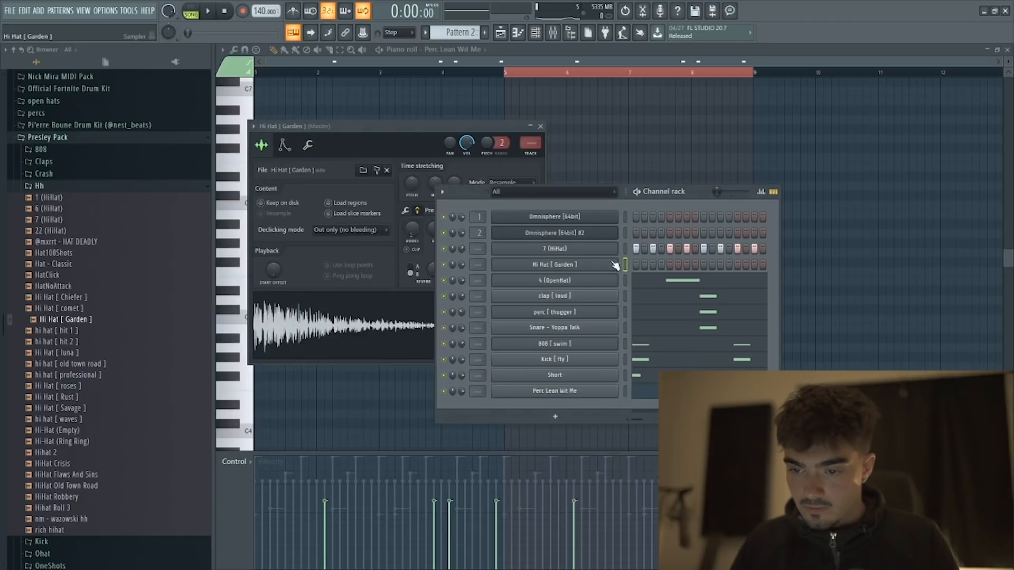
{"action": "right_click", "coordinate": [613, 261]}
{"action": "left_click", "coordinate": [627, 265]}
{"action": "key", "text": "space"}
{"action": "scroll", "coordinate": [279, 76], "scroll_direction": "up", "scroll_amount": 3}
{"action": "key", "text": "space"}
{"action": "scroll", "coordinate": [283, 74], "scroll_direction": "up", "scroll_amount": 2}
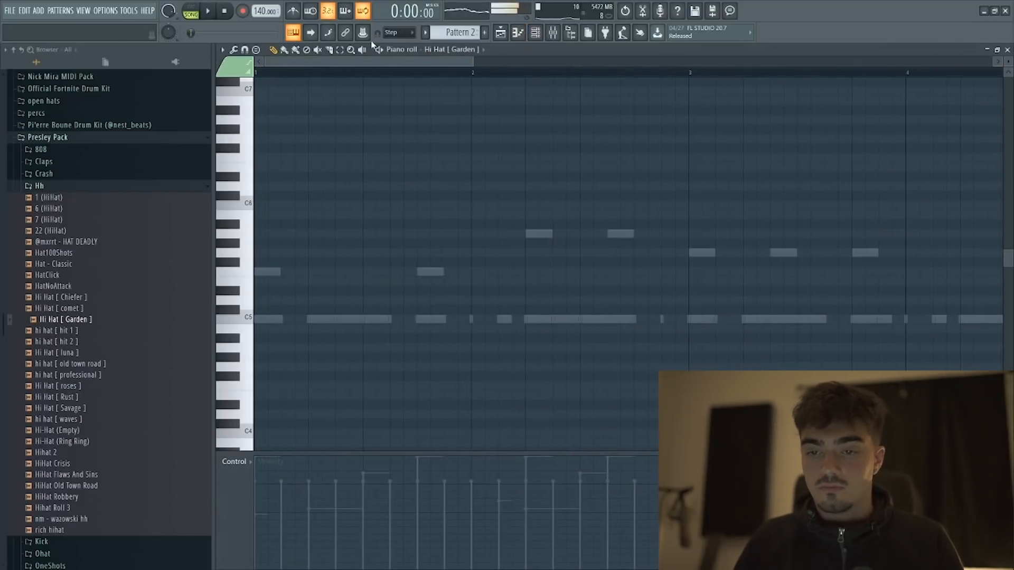
{"action": "left_click", "coordinate": [404, 33]}
{"action": "left_click", "coordinate": [399, 88]}
Step: Place three C5 hits half a step apart from step 7 of bar 1 and a tight three-hit roll on step 13
{"action": "scroll", "coordinate": [348, 85], "scroll_direction": "down", "scroll_amount": 3}
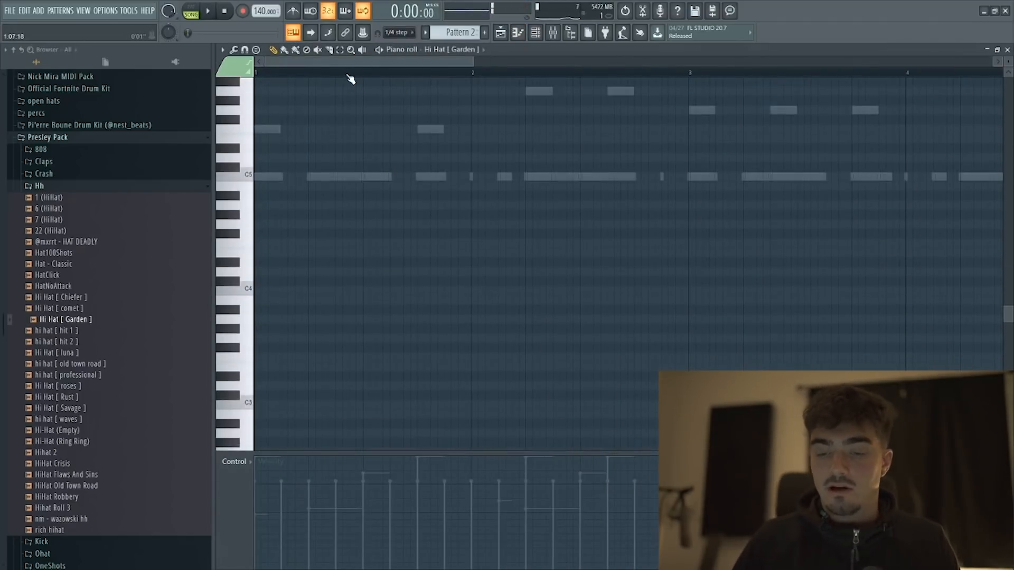
{"action": "scroll", "coordinate": [351, 79], "scroll_direction": "down", "scroll_amount": 2}
{"action": "scroll", "coordinate": [362, 158], "scroll_direction": "up", "scroll_amount": 3}
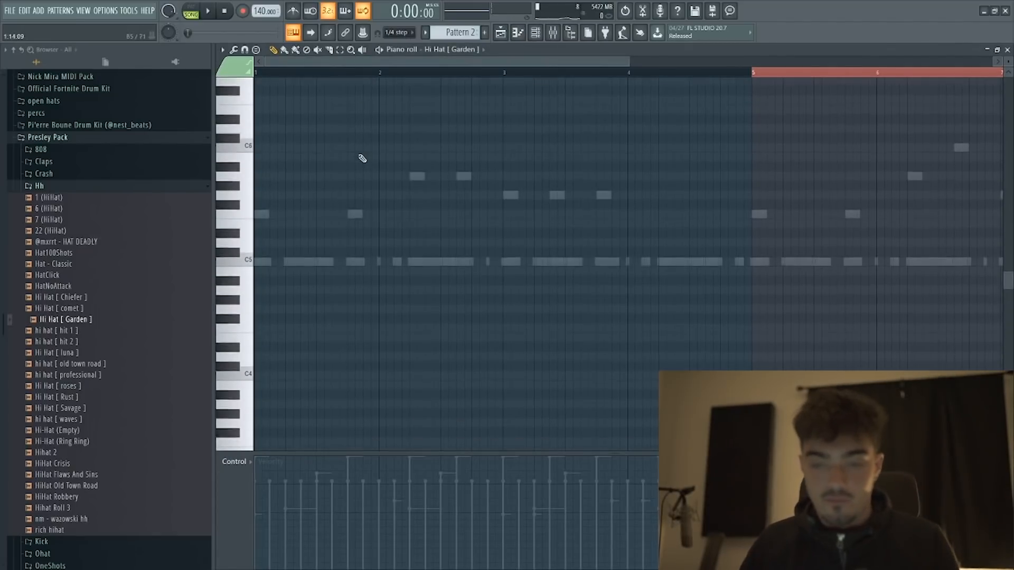
{"action": "key", "text": "space"}
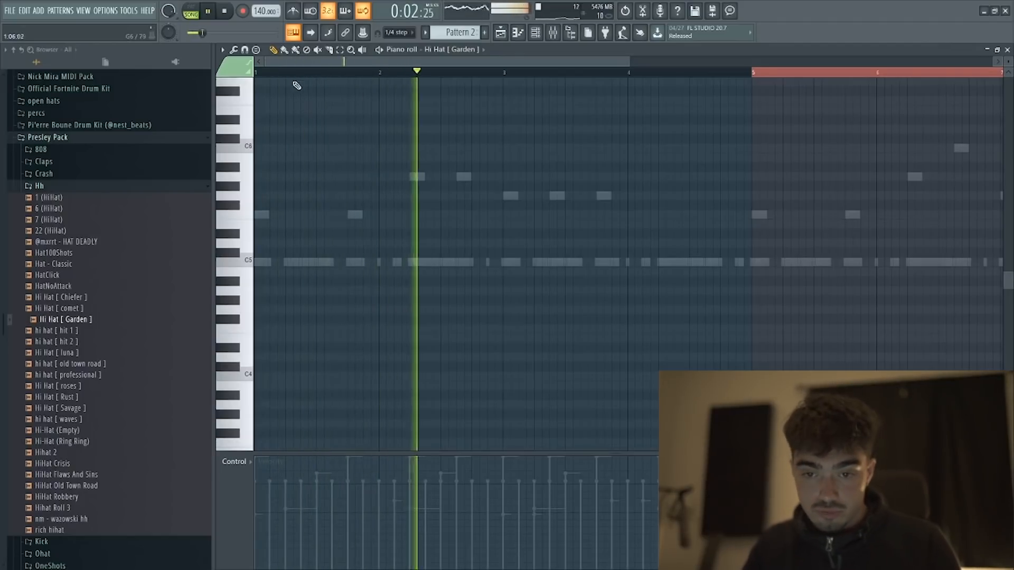
{"action": "scroll", "coordinate": [297, 86], "scroll_direction": "up", "scroll_amount": 2, "text": "ctrl"}
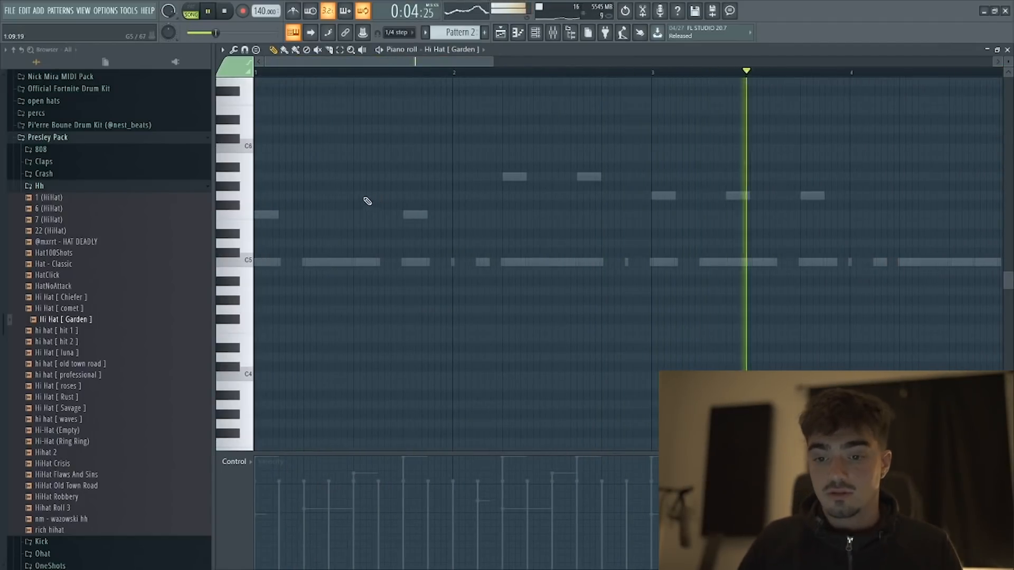
{"action": "scroll", "coordinate": [365, 201], "scroll_direction": "down", "scroll_amount": 2}
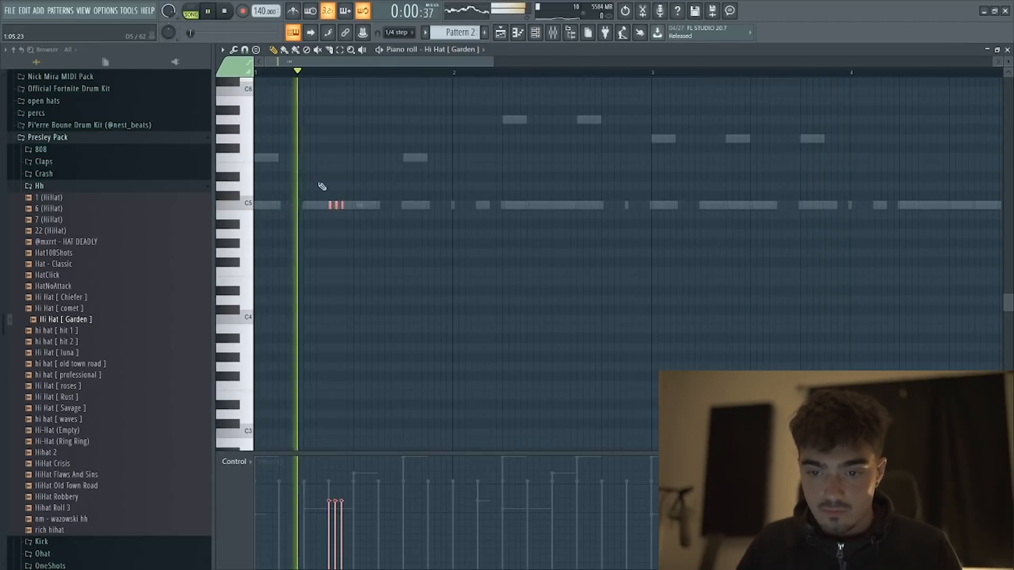
{"action": "left_click", "coordinate": [403, 206]}
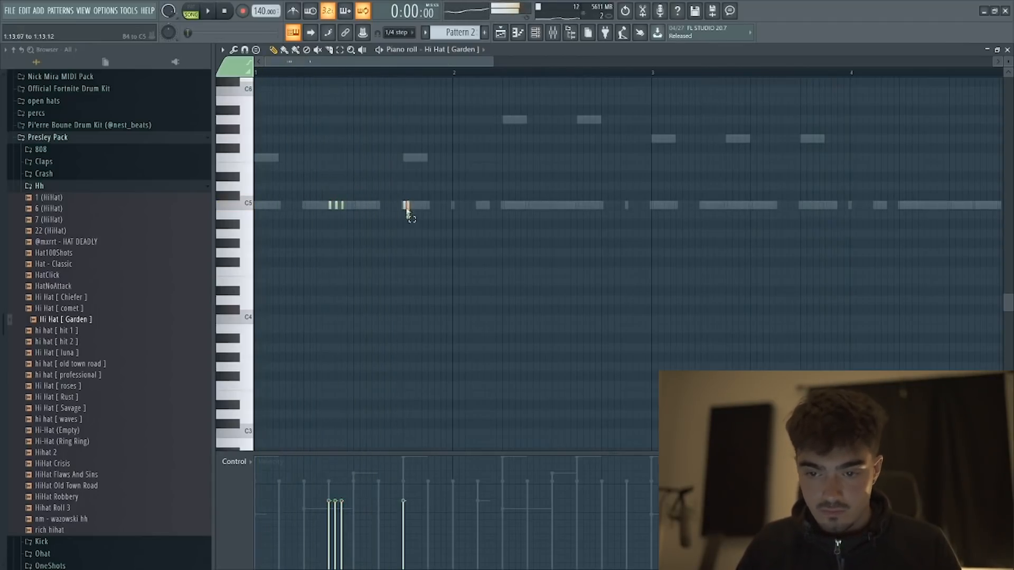
{"action": "scroll", "coordinate": [408, 211], "scroll_direction": "right", "scroll_amount": 5}
Step: Add a three-hit A#4 roll on step 15 of bar 1 and raise the step 13 and 15 rolls one semitone to C#5 and B4
{"action": "left_click_drag", "start_coordinate": [429, 70], "coordinate": [275, 61]}
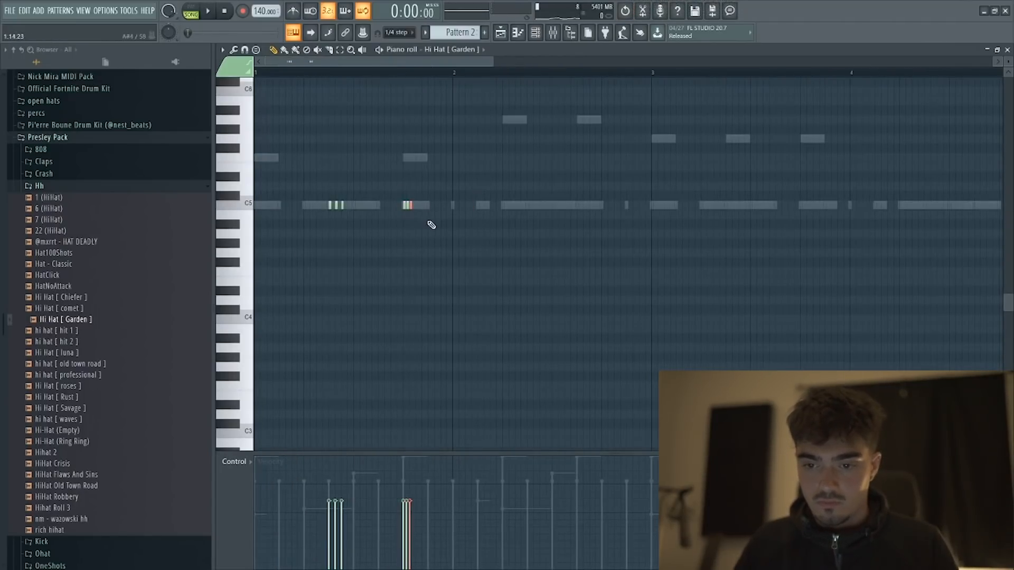
{"action": "key", "text": "space"}
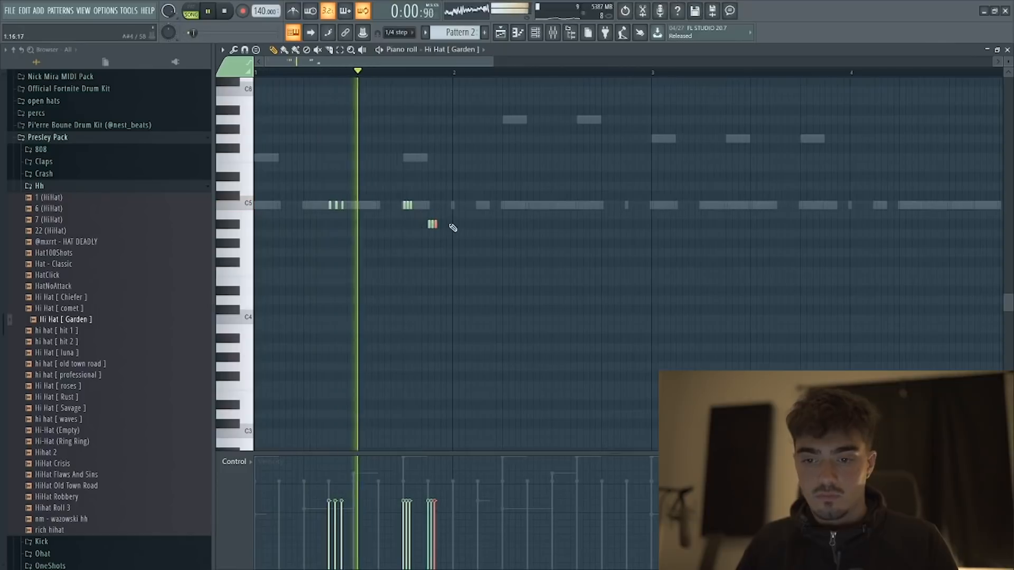
{"action": "key", "text": "space"}
{"action": "key", "text": "space"}
{"action": "left_click_drag", "start_coordinate": [466, 256], "coordinate": [403, 190]}
{"action": "key", "text": "shift+Up"}
{"action": "key", "text": "shift+Up"}
{"action": "key", "text": "shift+Down"}
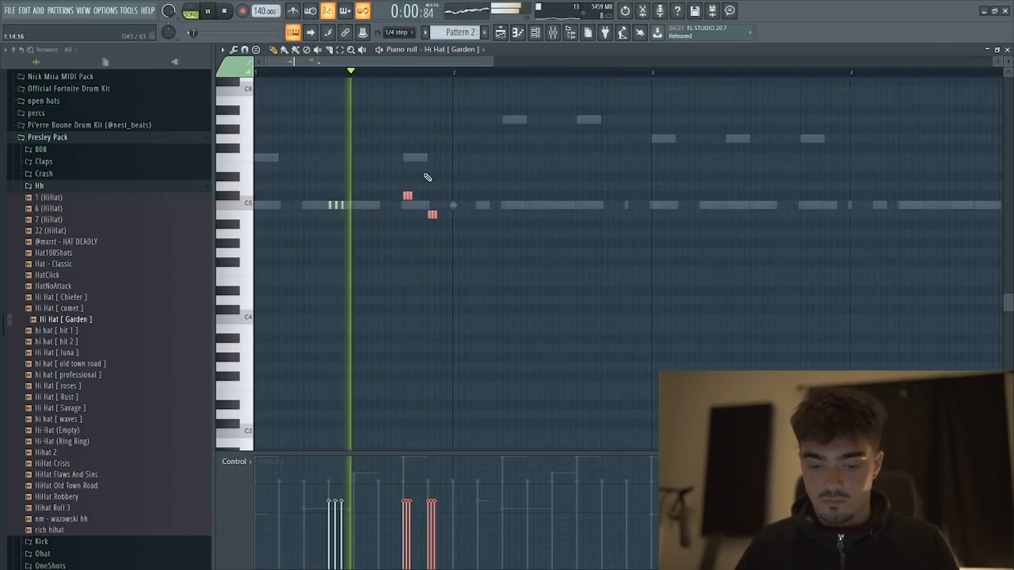
Step: Lower the velocity of the step 13 and 15 rolls in bar 1 and place three-hit C5 rolls on steps 9 and 11 of bar 2
{"action": "key", "text": "space"}
{"action": "scroll", "coordinate": [373, 81], "scroll_direction": "down", "scroll_amount": 3}
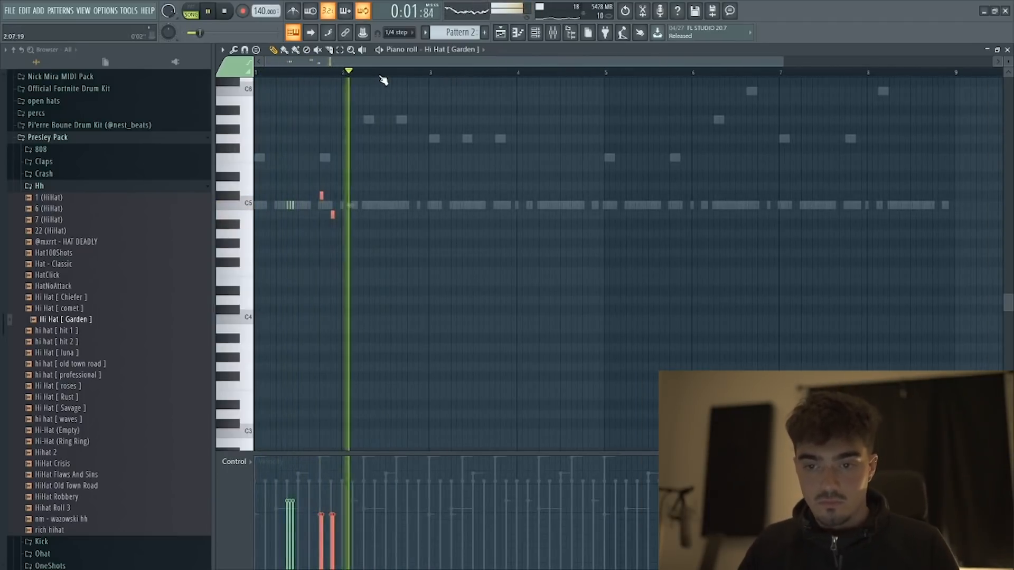
{"action": "scroll", "coordinate": [402, 76], "scroll_direction": "up", "scroll_amount": 3}
{"action": "key", "text": "space"}
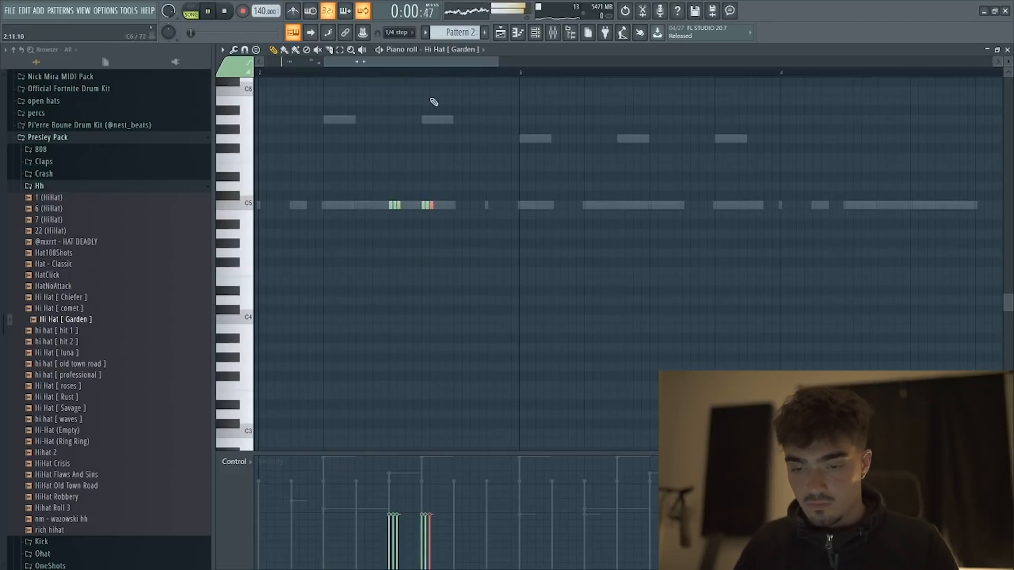
Step: Raise the velocity of the step 13 and 15 rolls in bar 1 and delete the roll on step 9 of bar 2
{"action": "scroll", "coordinate": [402, 76], "scroll_direction": "down", "scroll_amount": 3}
{"action": "left_click_drag", "start_coordinate": [352, 232], "coordinate": [315, 183]}
{"action": "key", "text": "space"}
{"action": "key", "text": "space"}
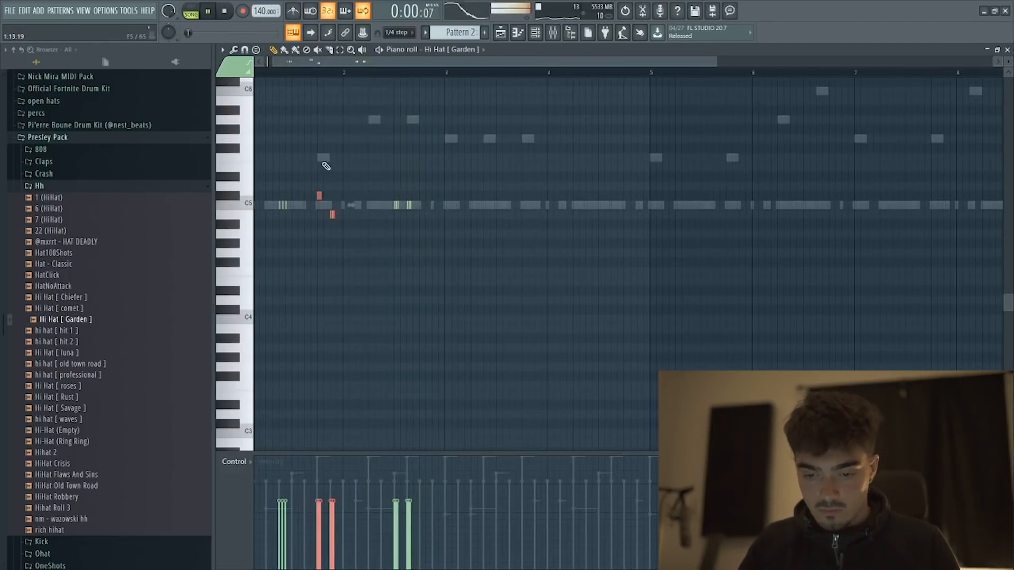
{"action": "right_click", "coordinate": [396, 205]}
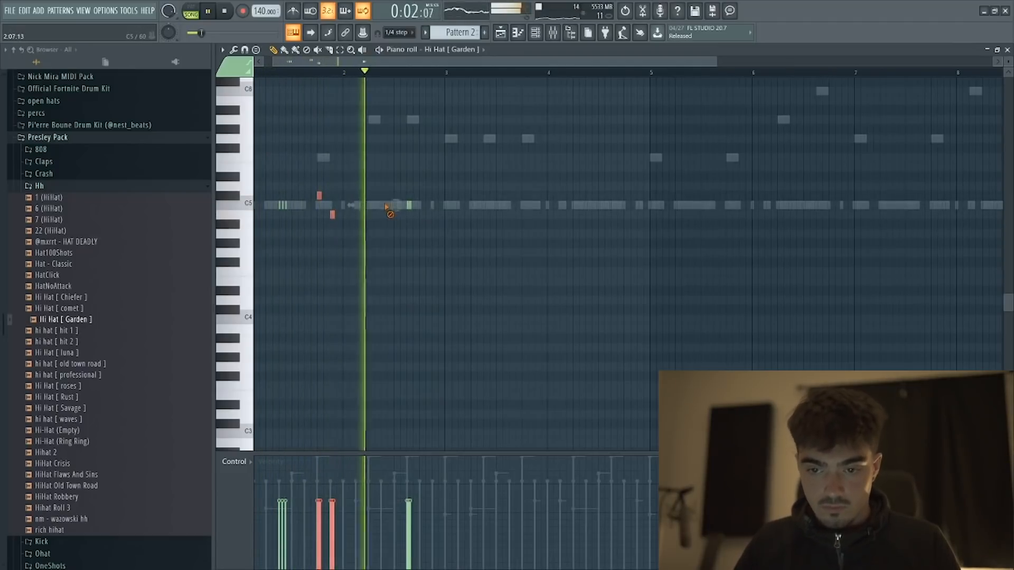
{"action": "key", "text": "space"}
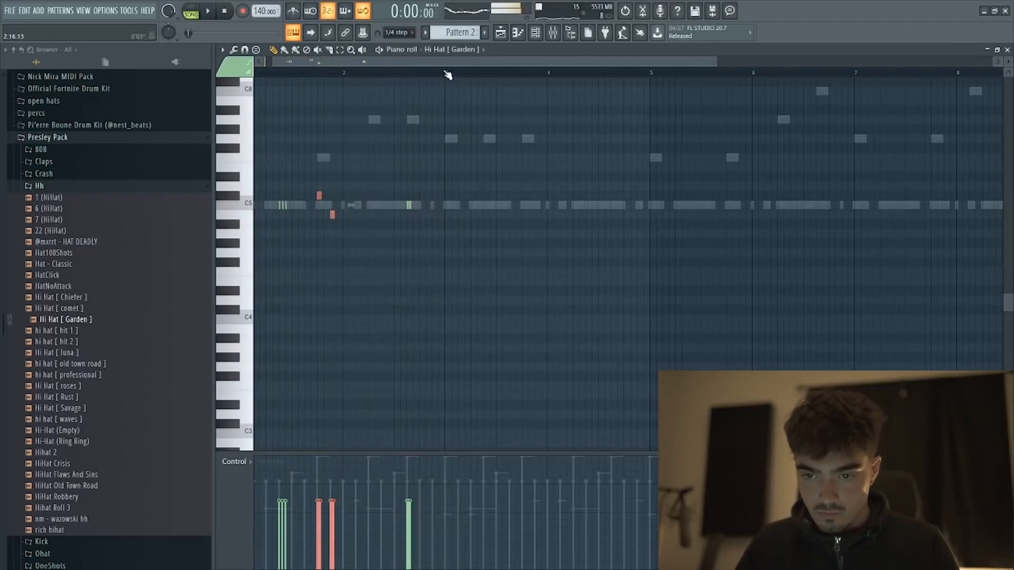
Step: Try a four-hit roll below C5 at the start of bar 3 and delete it
{"action": "scroll", "coordinate": [447, 76], "scroll_direction": "up", "scroll_amount": 2}
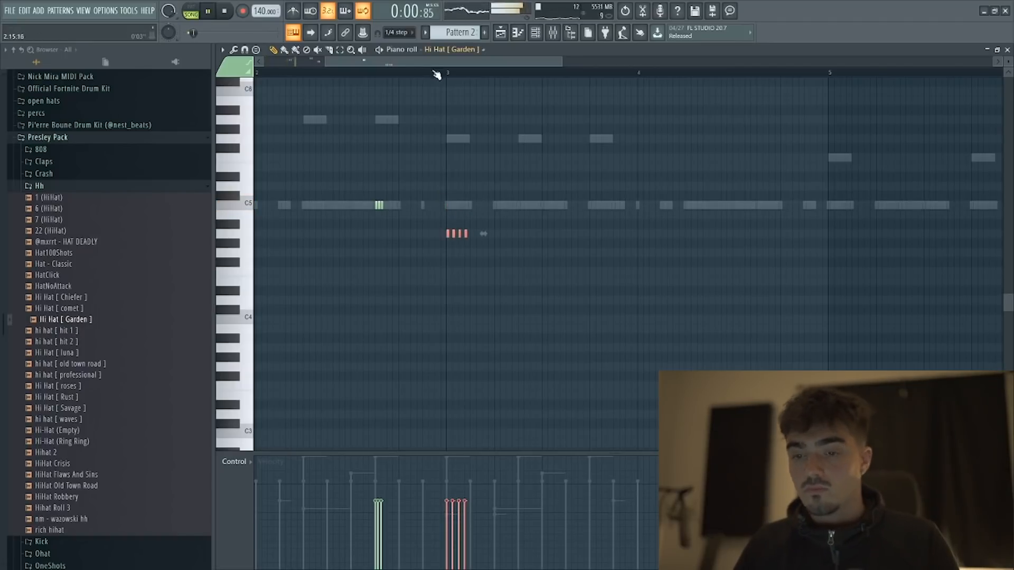
{"action": "scroll", "coordinate": [436, 74], "scroll_direction": "down", "scroll_amount": 3}
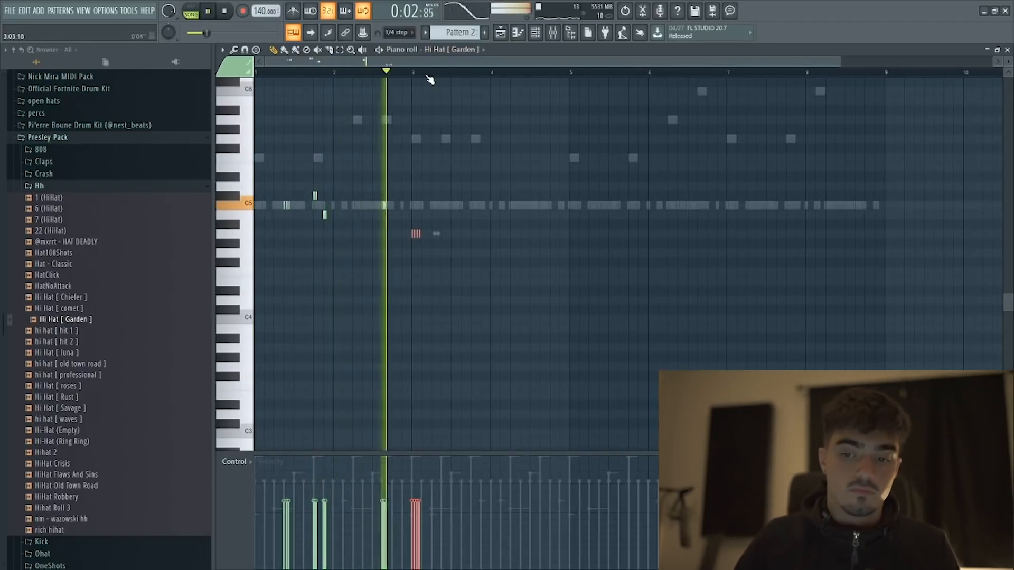
{"action": "scroll", "coordinate": [421, 79], "scroll_direction": "up", "scroll_amount": 3}
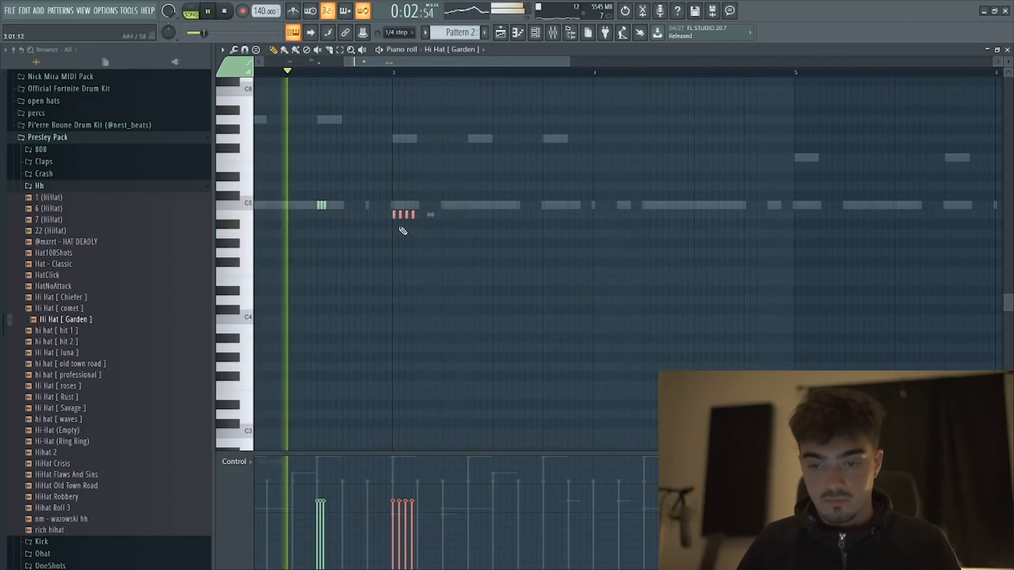
{"action": "key", "text": "Delete"}
Step: Place a three-hit C5 roll, spaced a quarter step apart, on step 7 of bar 3 and play it back
{"action": "left_click", "coordinate": [470, 205]}
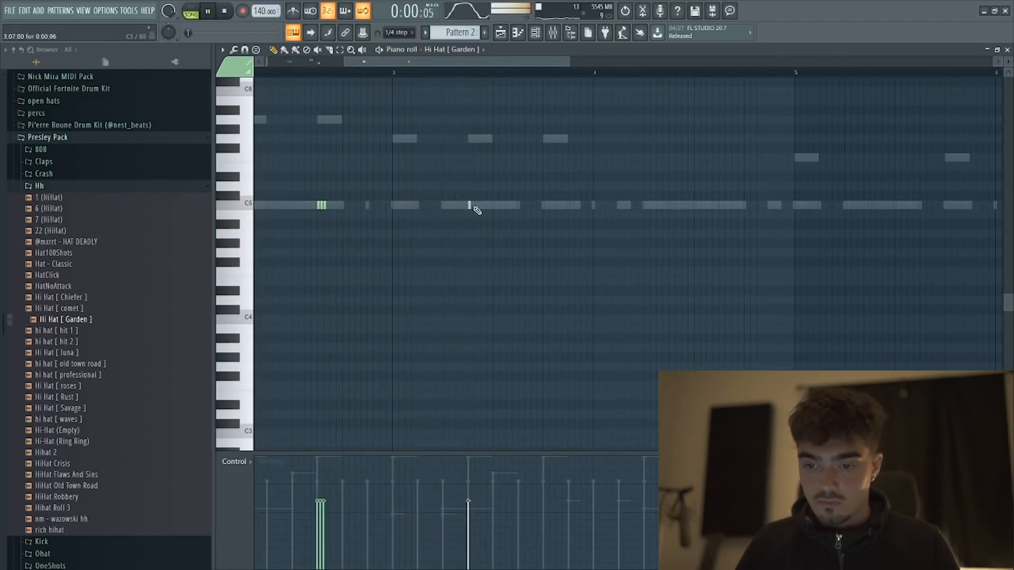
{"action": "key", "text": "space"}
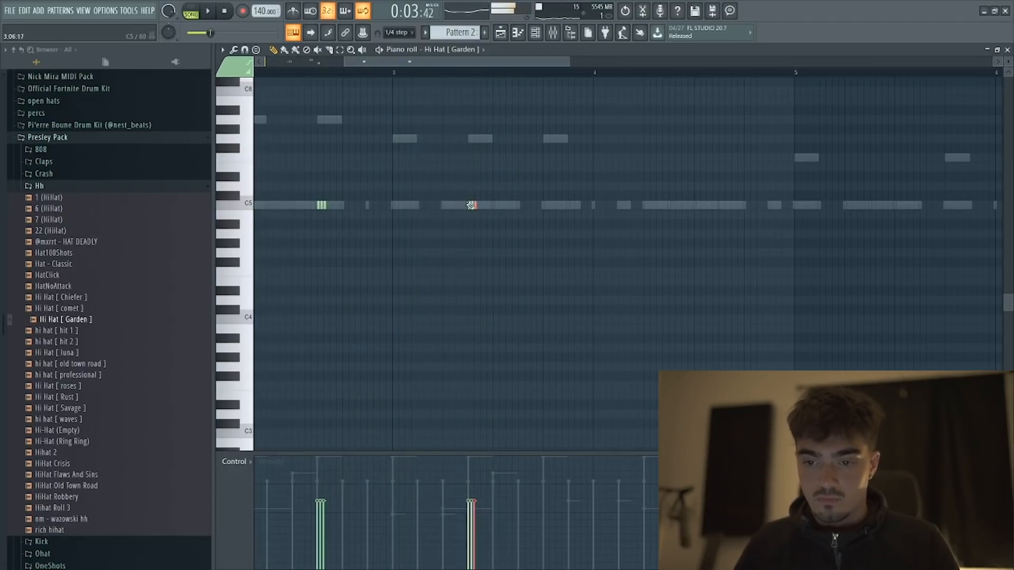
{"action": "key", "text": "space"}
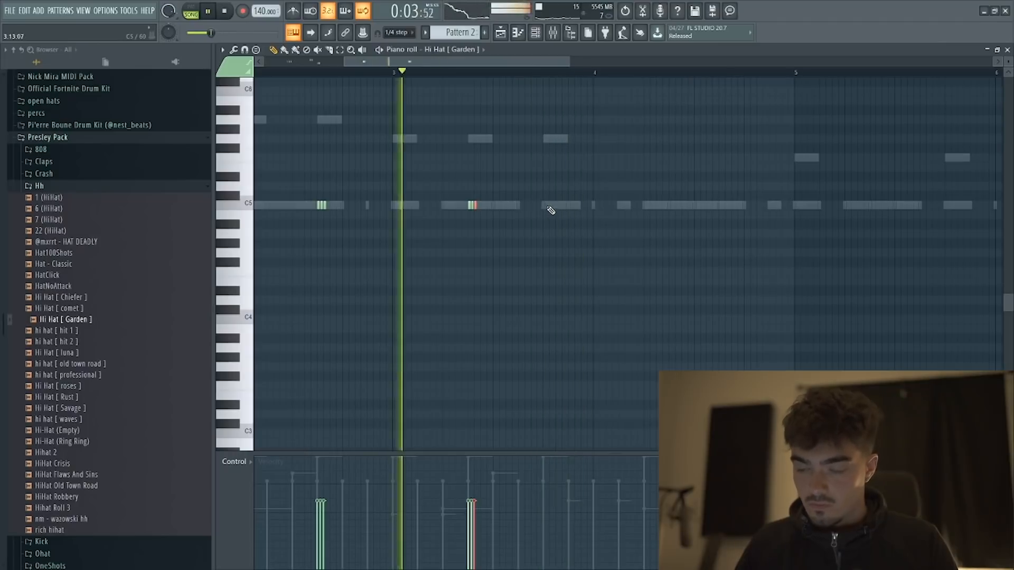
{"action": "key", "text": "space"}
{"action": "key", "text": "space"}
{"action": "key", "text": "space"}
Step: Complete a four-hit C5 roll from step 5 of bar 4 and double its two middle hits on B4
{"action": "left_click", "coordinate": [500, 206]}
{"action": "left_click", "coordinate": [508, 206]}
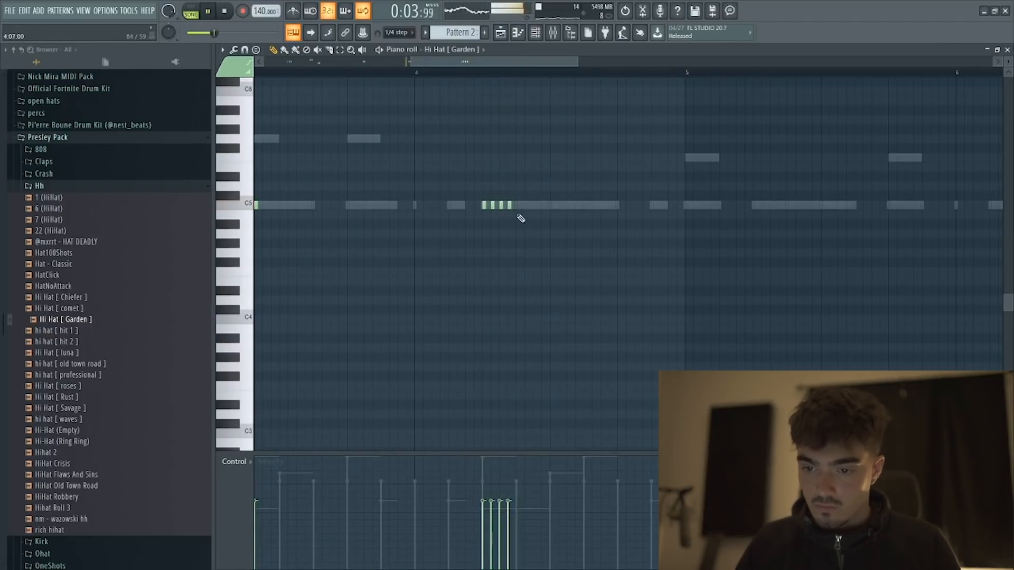
{"action": "left_click", "coordinate": [495, 215]}
{"action": "left_click", "coordinate": [501, 233]}
{"action": "right_click", "coordinate": [500, 232]}
{"action": "right_click", "coordinate": [509, 241]}
{"action": "right_click", "coordinate": [501, 224]}
{"action": "left_click", "coordinate": [501, 215]}
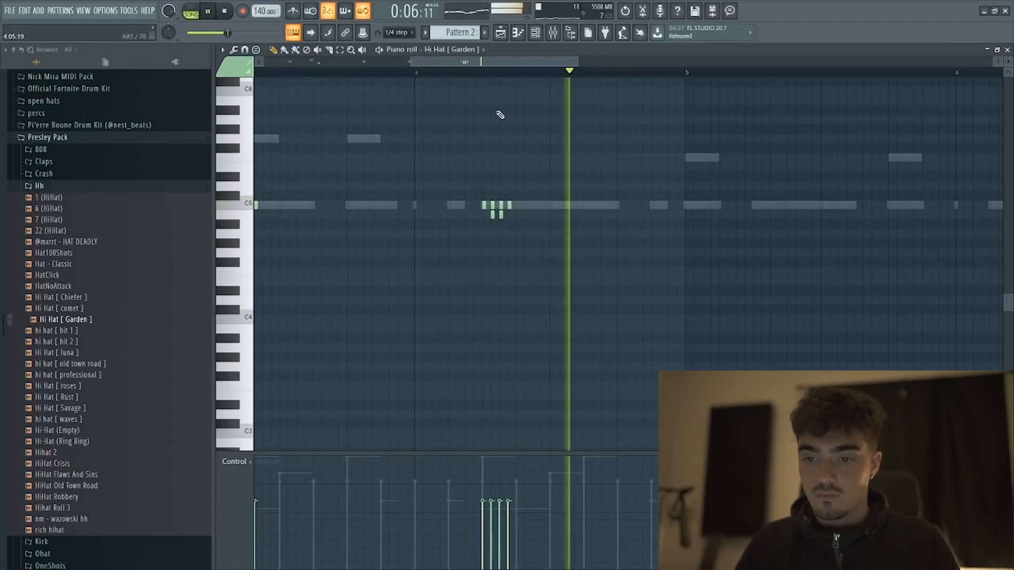
Step: Set the snap to Bar, duplicate the hi-hat rolls of bars 1 to 4 into bars 5 to 8, and play the pattern
{"action": "scroll", "coordinate": [491, 70], "scroll_direction": "down", "scroll_amount": 5}
{"action": "key", "text": "space"}
{"action": "left_click", "coordinate": [400, 32]}
{"action": "left_click", "coordinate": [401, 178]}
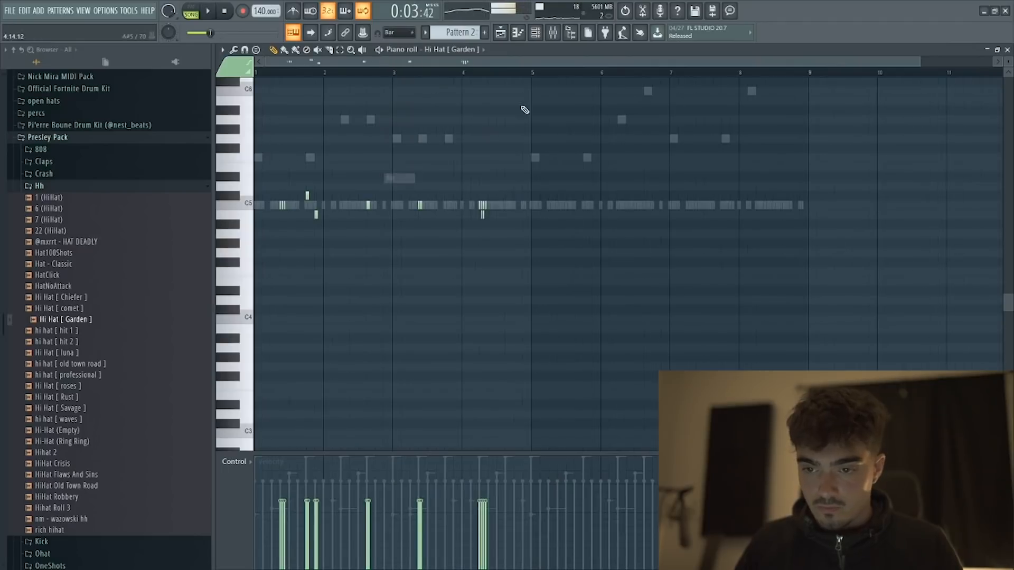
{"action": "left_click_drag", "start_coordinate": [517, 75], "coordinate": [316, 76]}
{"action": "key", "text": "ctrl+b"}
{"action": "key", "text": "ctrl+d"}
{"action": "left_click", "coordinate": [264, 74]}
{"action": "key", "text": "space"}
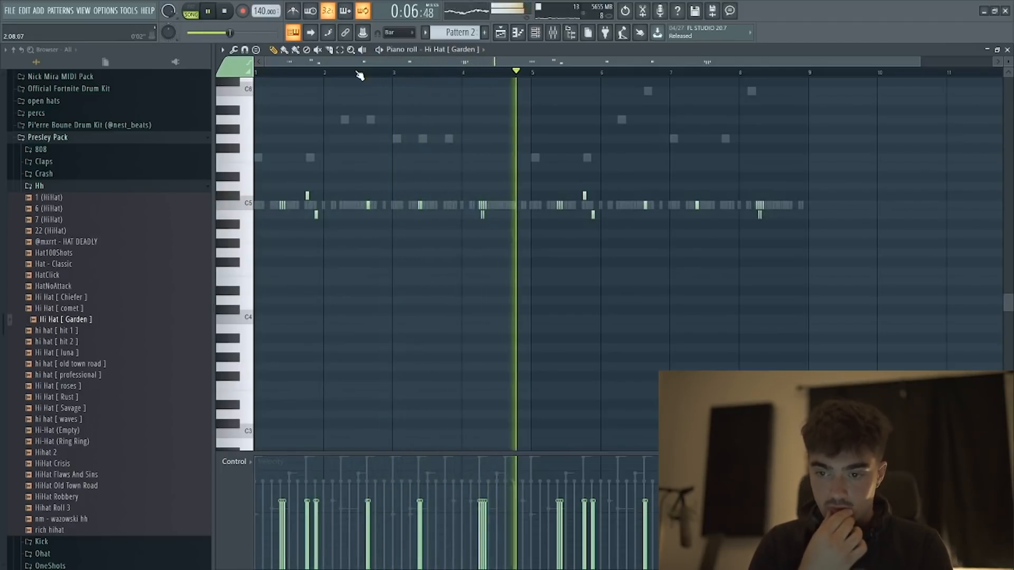
Step: Transpose the bar 6 and 7 rolls down three semitones to A4 and return the bar 6 roll to C5
{"action": "left_click_drag", "start_coordinate": [701, 217], "coordinate": [621, 188]}
{"action": "key", "text": "Down"}
{"action": "key", "text": "Down"}
{"action": "key", "text": "Down"}
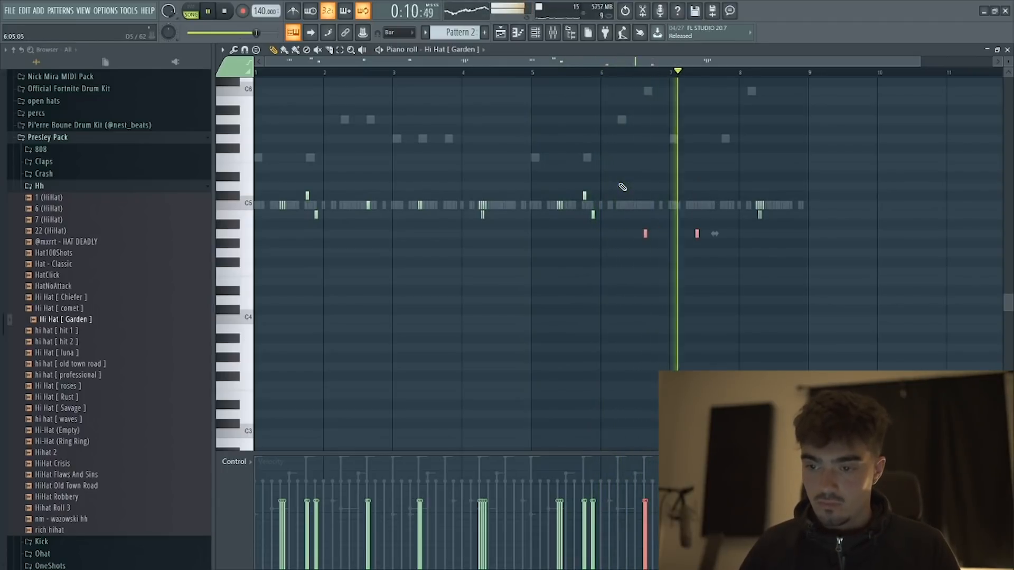
{"action": "key", "text": "Up"}
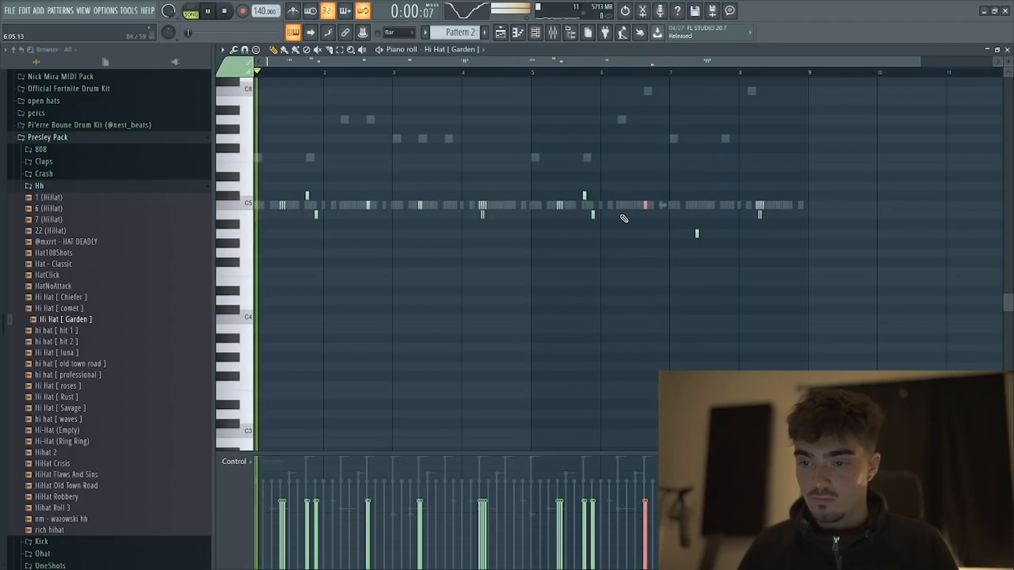
{"action": "left_click", "coordinate": [549, 70]}
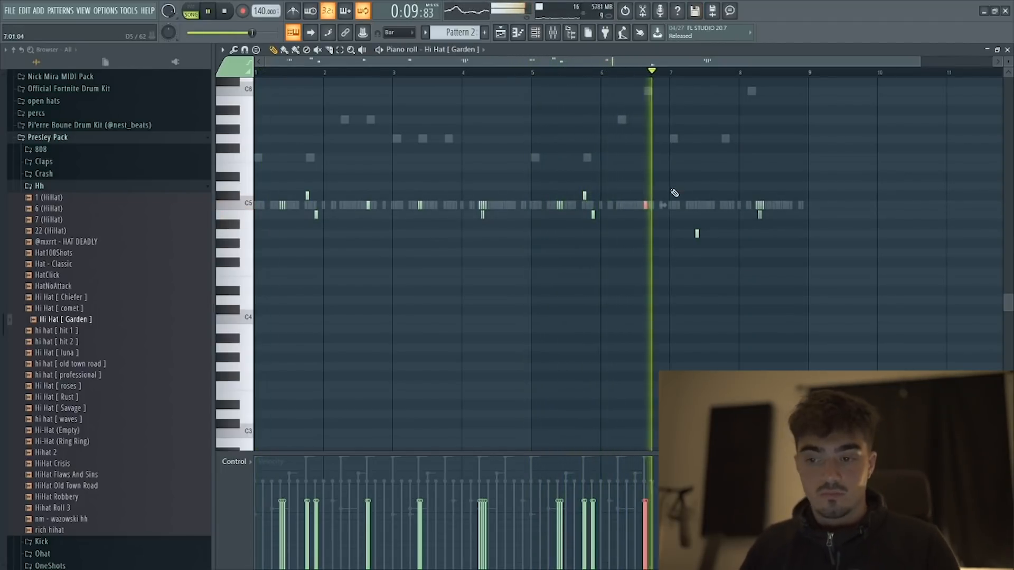
Step: Try a lower pitch for the hi-hat roll in bar 8 and listen to it
{"action": "left_click_drag", "start_coordinate": [779, 221], "coordinate": [743, 186]}
{"action": "key", "text": "shift+Down"}
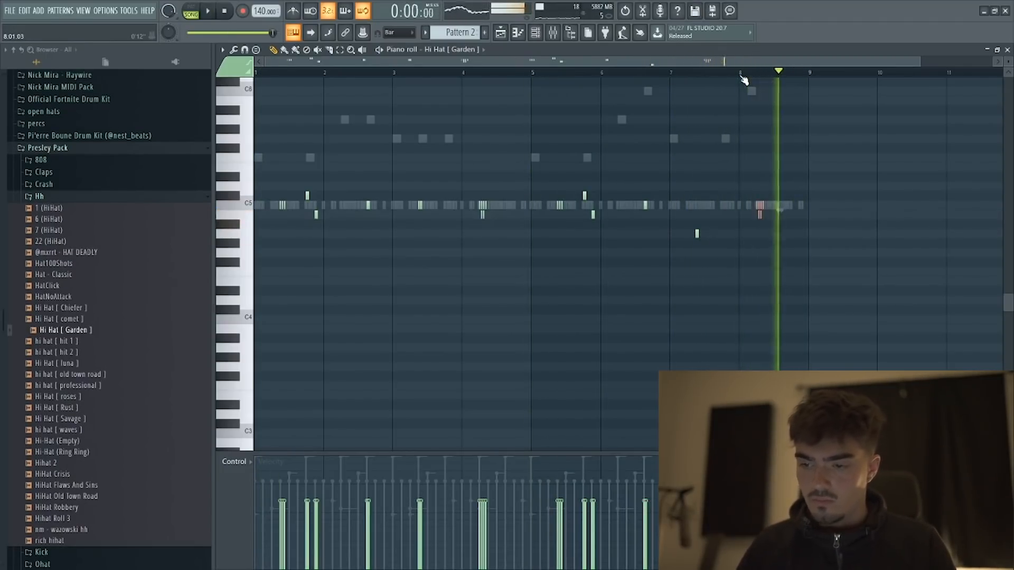
{"action": "left_click", "coordinate": [747, 73]}
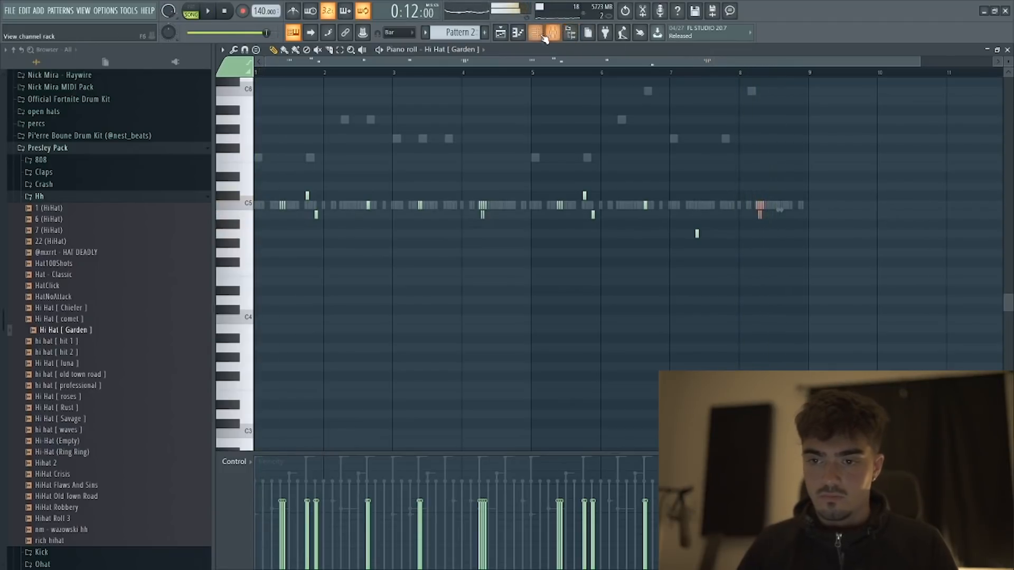
Step: Load 6 (HiHat) from the Hh folder as a new channel below Hi Hat [ Garden ] and open its sampler settings
{"action": "left_click", "coordinate": [536, 34]}
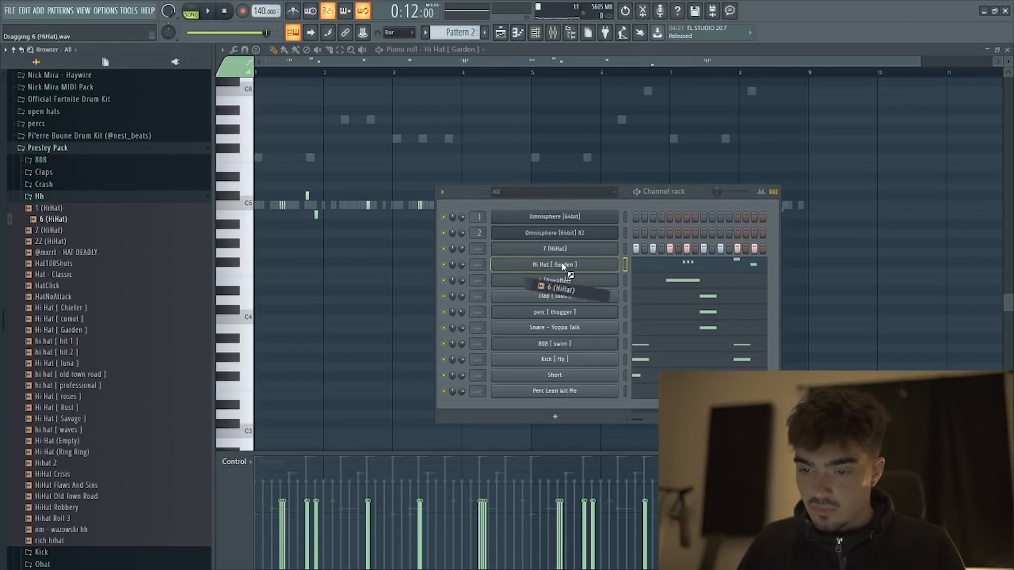
{"action": "left_click_drag", "start_coordinate": [570, 274], "coordinate": [580, 286]}
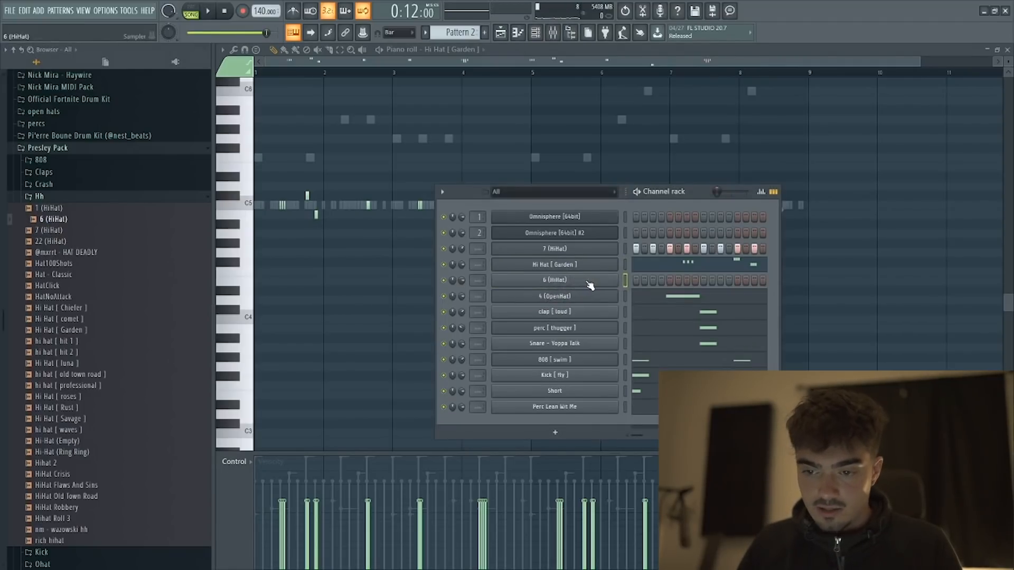
{"action": "left_click", "coordinate": [589, 285]}
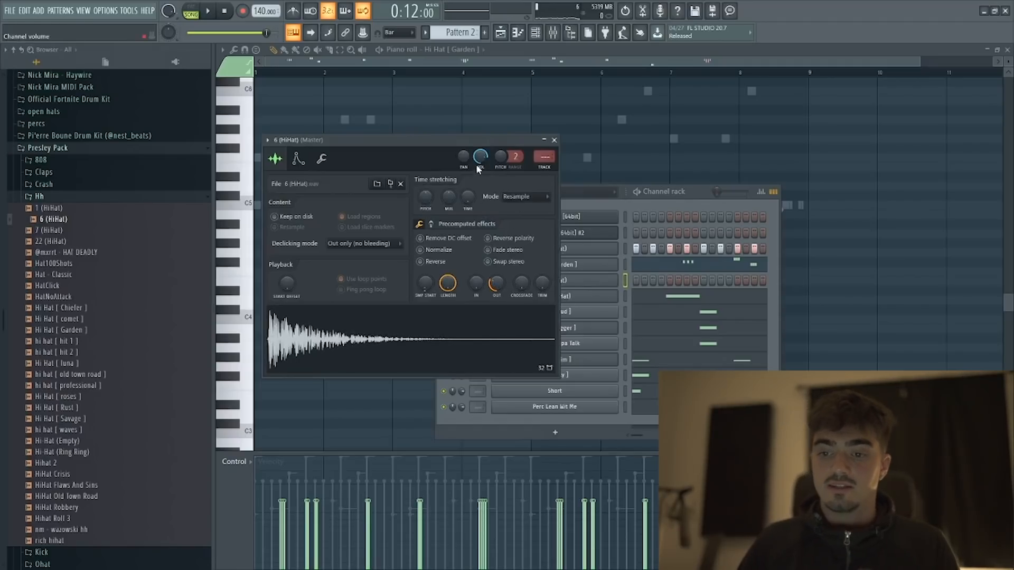
Step: In the piano roll of 6 (HiHat), set the snap to Step and place a D3 hit at the start of bar 1
{"action": "right_click", "coordinate": [625, 289]}
{"action": "left_click", "coordinate": [648, 280]}
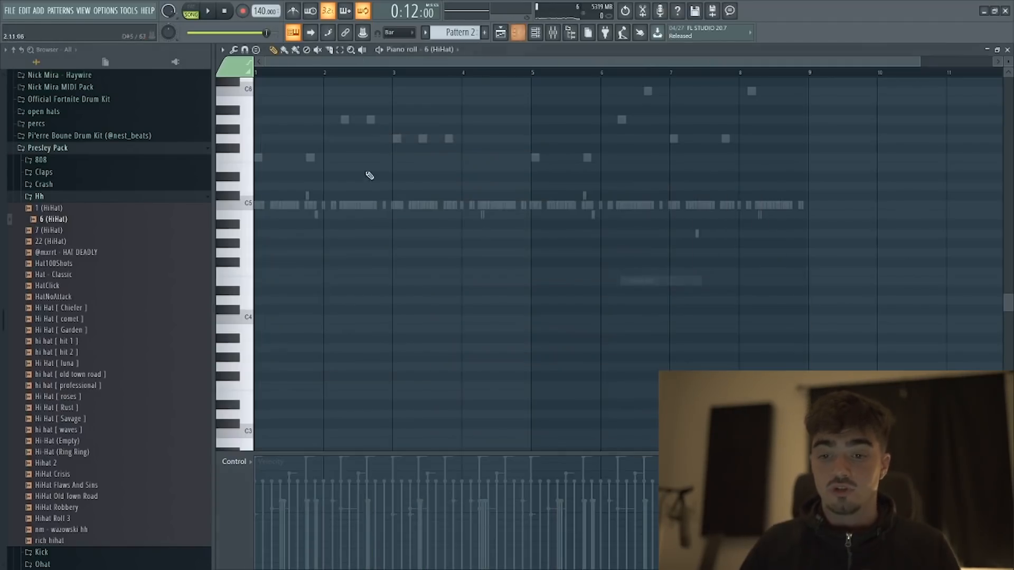
{"action": "left_click", "coordinate": [392, 30]}
{"action": "left_click", "coordinate": [399, 120]}
{"action": "scroll", "coordinate": [269, 215], "scroll_direction": "down", "scroll_amount": 2}
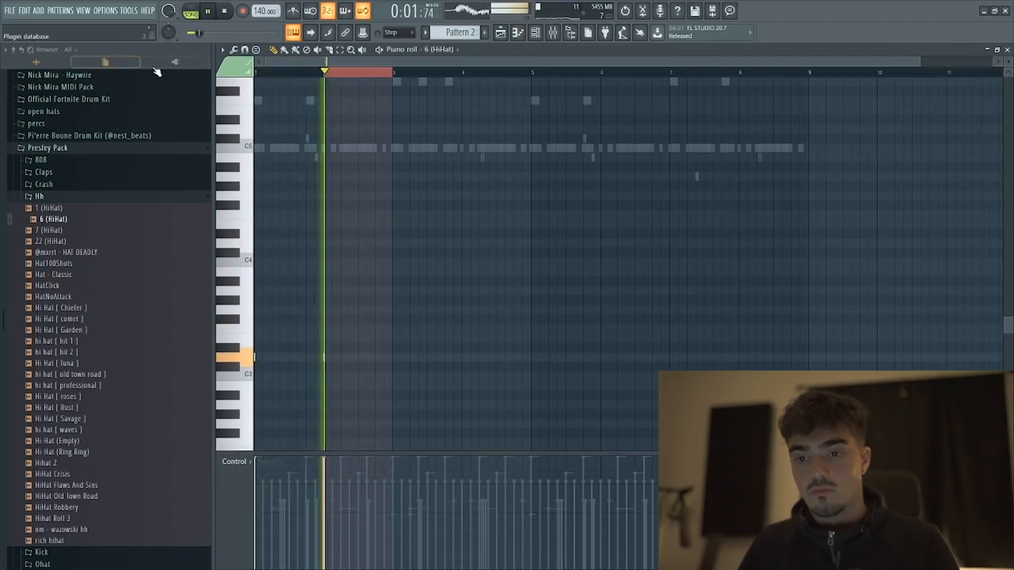
Step: Repeat the 6 (HiHat) hit so it falls at the start of every bar through bar 8
{"action": "key", "text": "ctrl+b"}
{"action": "key", "text": "ctrl+b"}
{"action": "key", "text": "ctrl+b"}
{"action": "key", "text": "ctrl+b"}
{"action": "key", "text": "ctrl+a"}
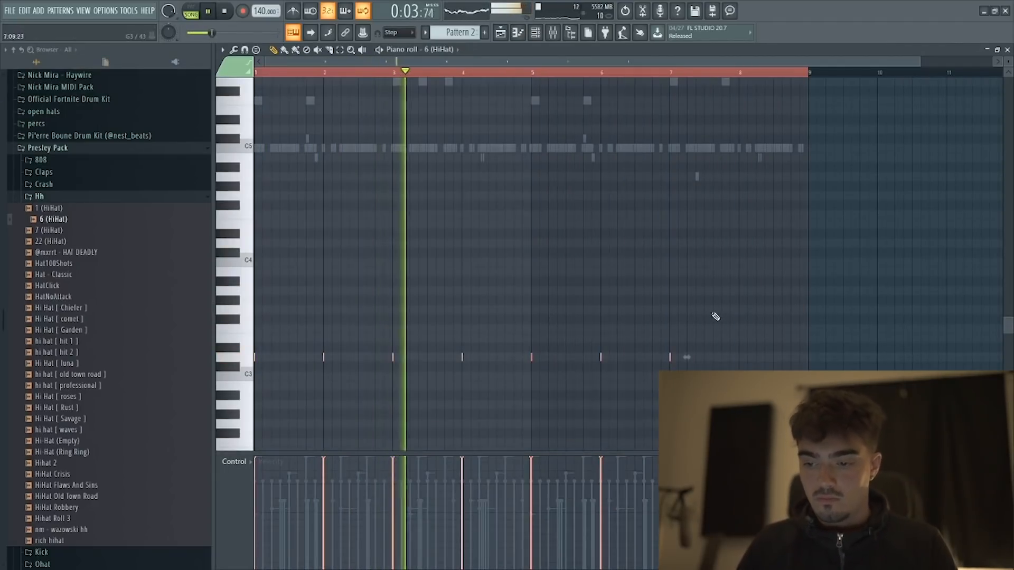
{"action": "left_click_drag", "start_coordinate": [740, 76], "coordinate": [673, 86]}
{"action": "key", "text": "ctrl+b"}
Step: Transpose all the 6 (HiHat) notes to C3 while listening to different pitches
{"action": "key", "text": "ctrl+a"}
{"action": "key", "text": "shift+Up"}
{"action": "key", "text": "shift+Up"}
{"action": "key", "text": "shift+Down"}
{"action": "key", "text": "shift+Down"}
{"action": "key", "text": "shift+Down"}
{"action": "key", "text": "shift+Down"}
{"action": "key", "text": "shift+Down"}
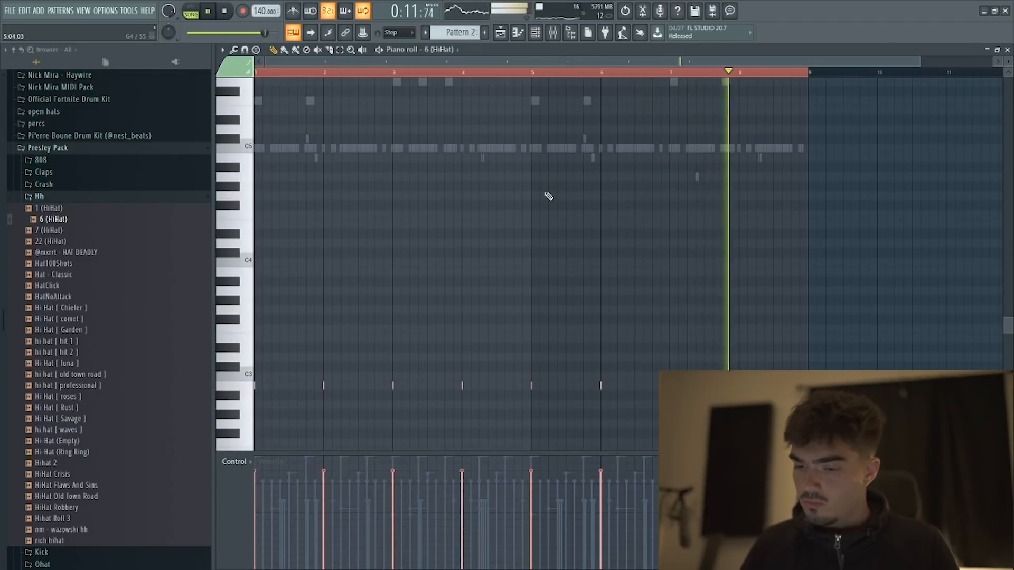
{"action": "key", "text": "shift+Up"}
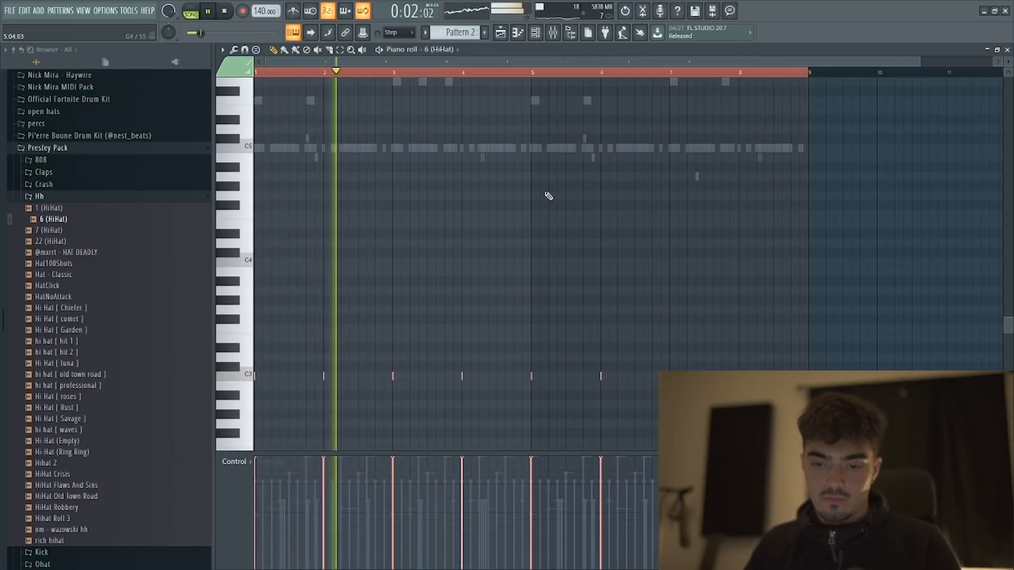
Step: Collapse the Hh folder and mute all drum and 808 channels, leaving only the two Omnisphere channels active in the channel rack
{"action": "left_click", "coordinate": [536, 33]}
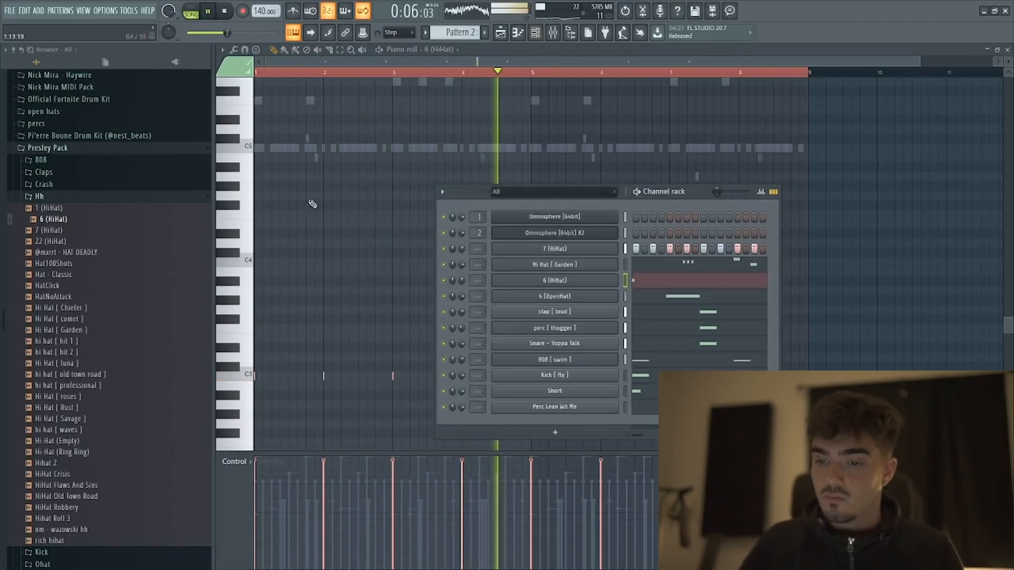
{"action": "left_click", "coordinate": [93, 199]}
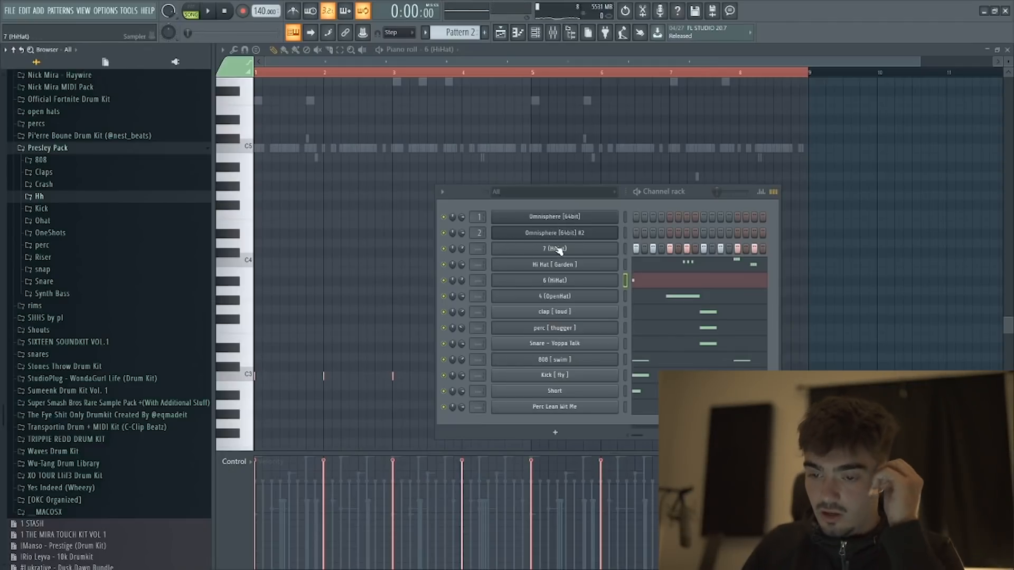
{"action": "right_click", "coordinate": [450, 235]}
{"action": "left_click", "coordinate": [457, 241]}
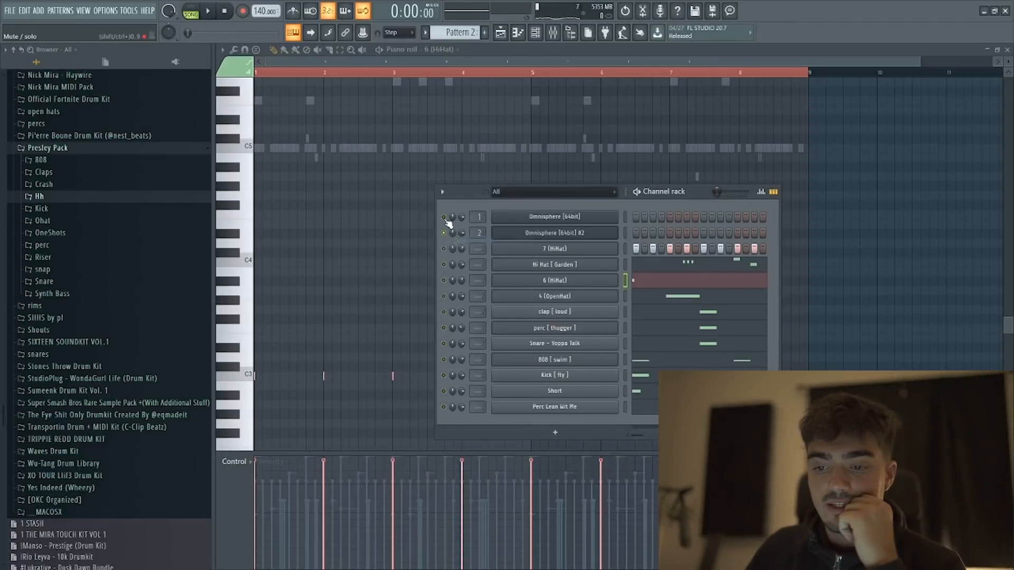
Step: Replace the 7 (HiHat) channel with Omnisphere [64bit] and set its patch directory to Keyscape Library
{"action": "right_click", "coordinate": [617, 246]}
{"action": "mouse_move", "coordinate": [639, 341]}
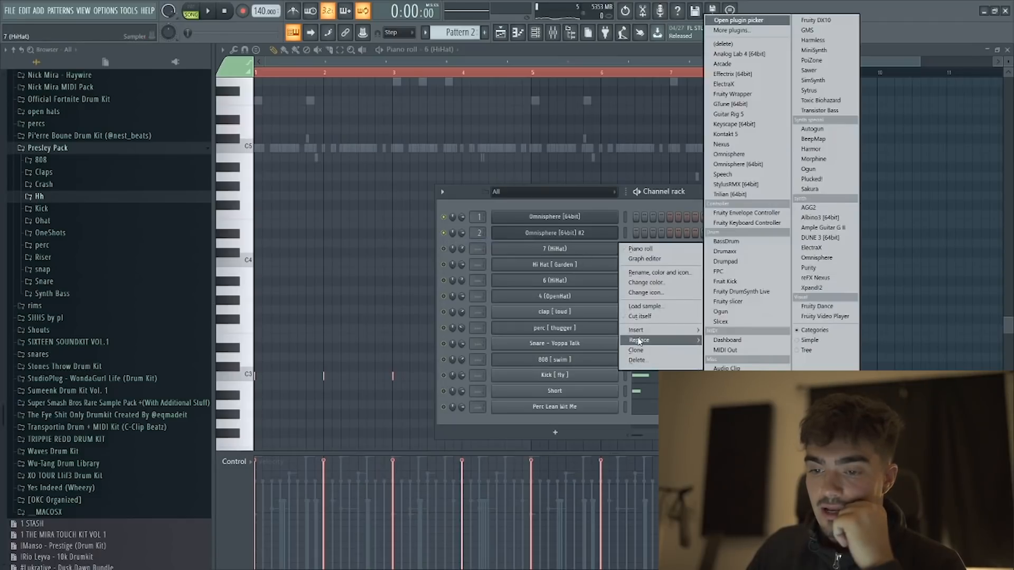
{"action": "left_click", "coordinate": [759, 165]}
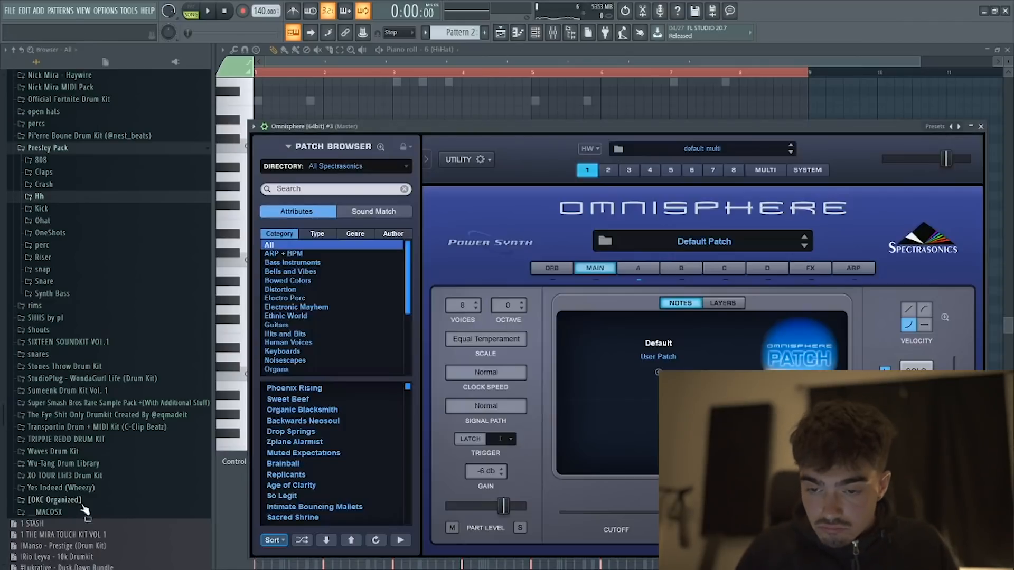
{"action": "left_click", "coordinate": [370, 166]}
{"action": "left_click", "coordinate": [401, 229]}
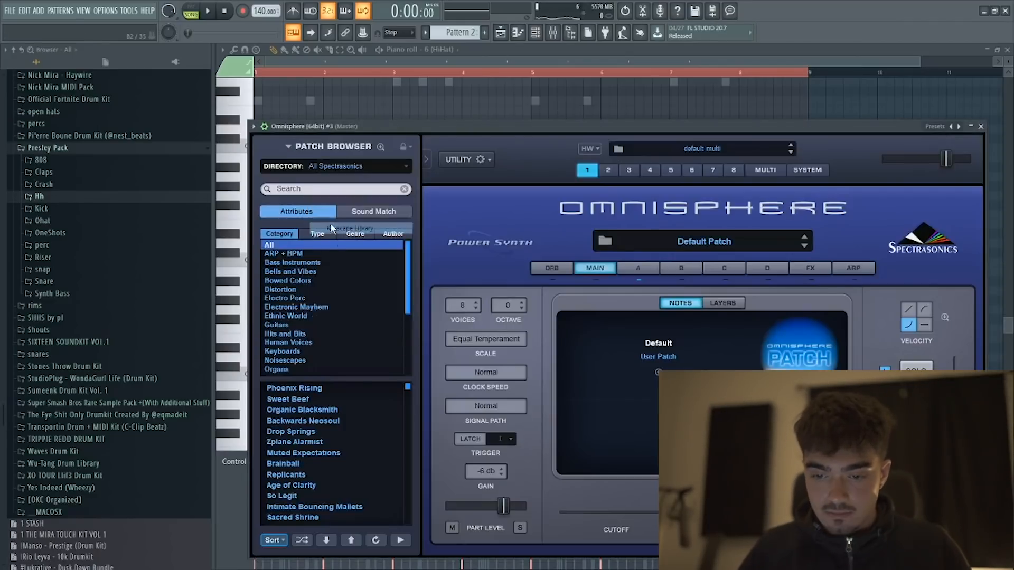
Step: Audition the Dulcitone patches, load Dulcitone - Soaked, and move the Omnisphere window clear of the channel rack
{"action": "left_click_drag", "start_coordinate": [432, 136], "coordinate": [419, 91]}
{"action": "left_click_drag", "start_coordinate": [394, 342], "coordinate": [395, 405]}
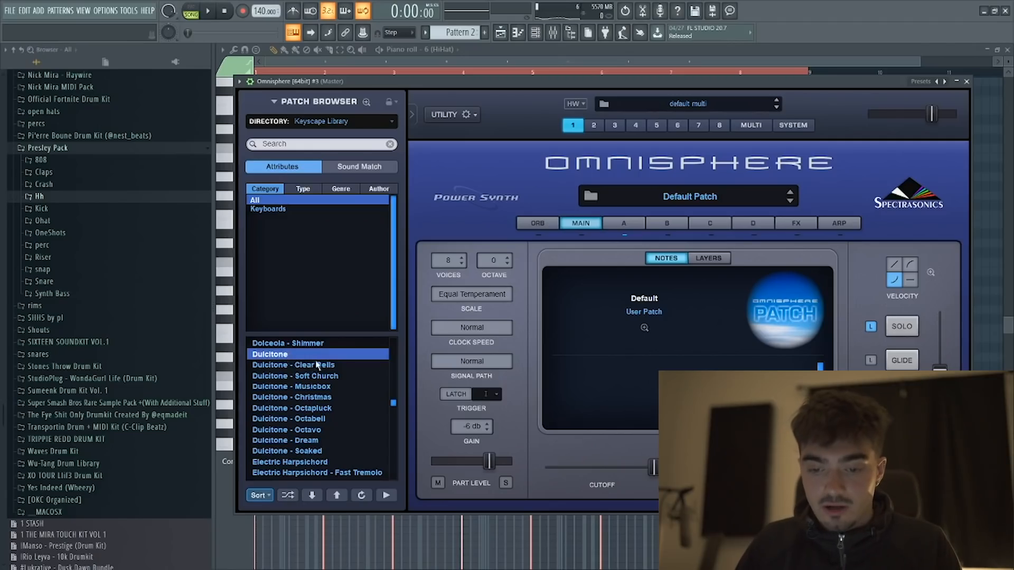
{"action": "left_click", "coordinate": [312, 365]}
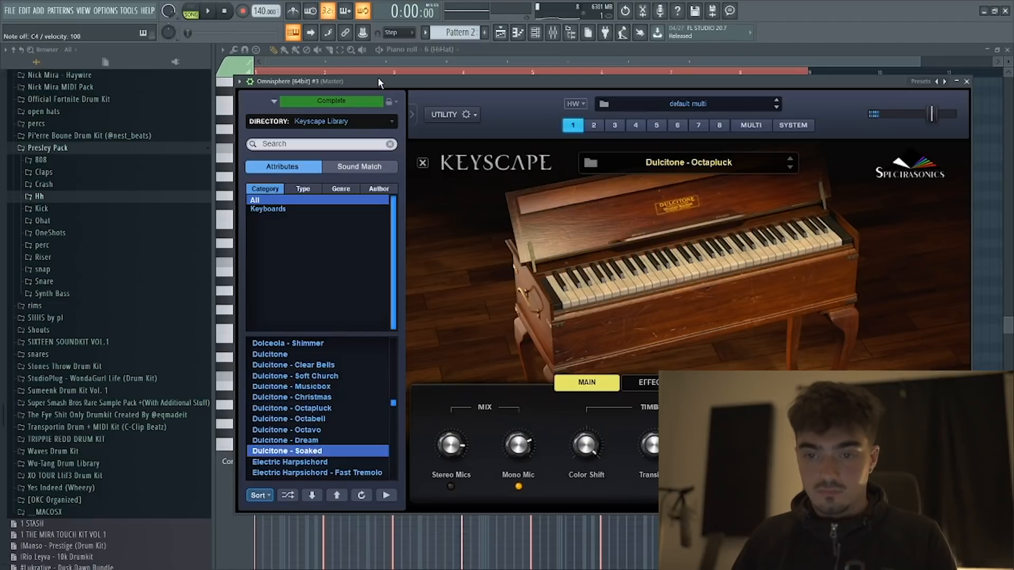
{"action": "key", "text": "c"}
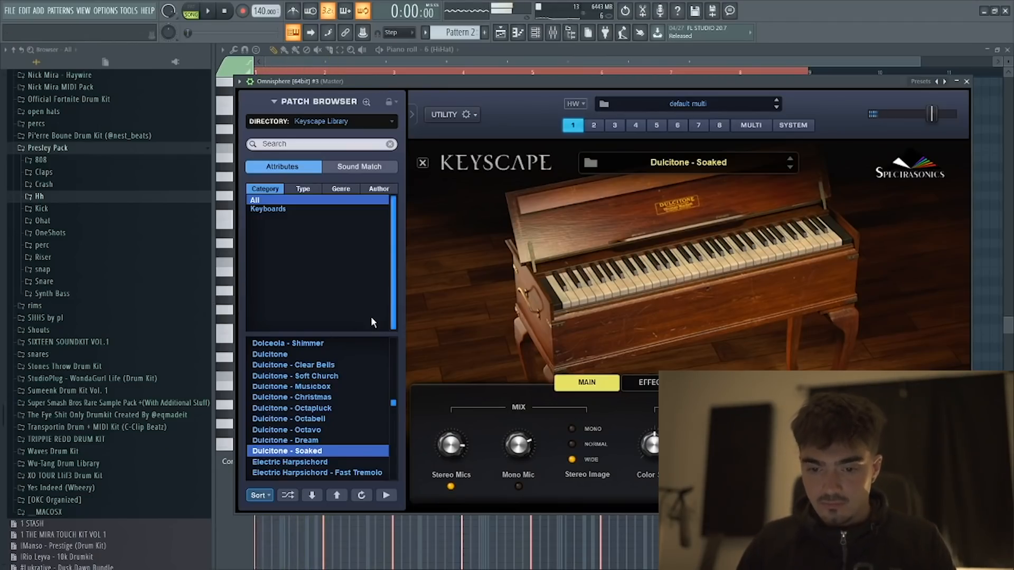
{"action": "left_click_drag", "start_coordinate": [466, 82], "coordinate": [430, 361]}
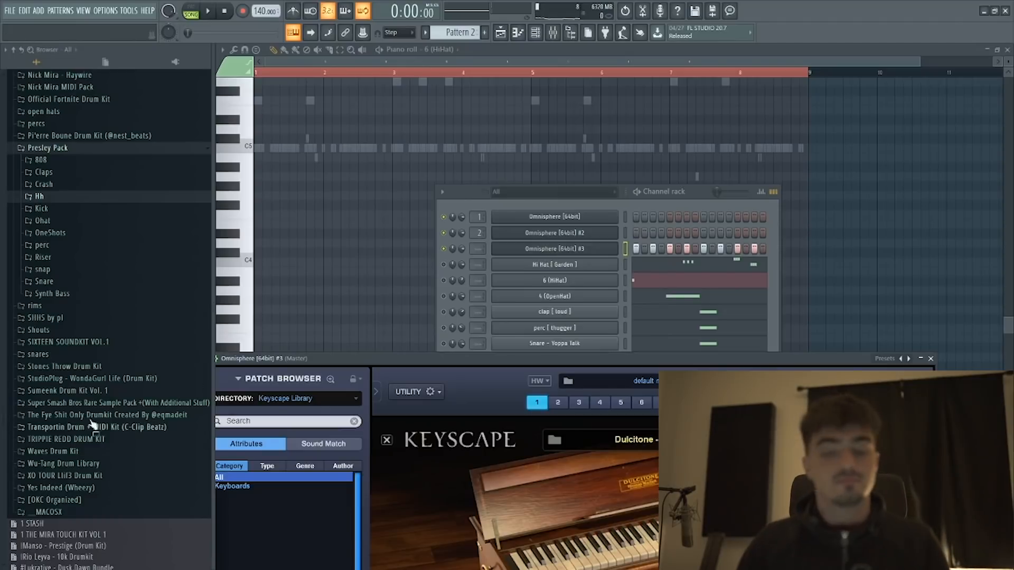
Step: Load 7 (HiHat) from the Hh folder as a new channel below Omnisphere [64bit] #3 and fill it every 2 steps
{"action": "left_click", "coordinate": [42, 197]}
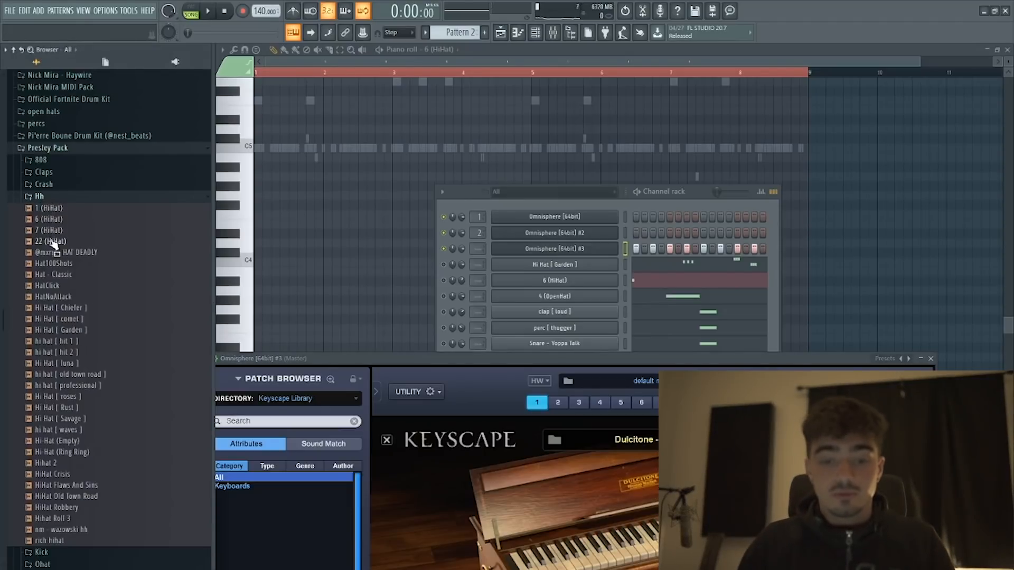
{"action": "left_click_drag", "start_coordinate": [563, 258], "coordinate": [561, 255]}
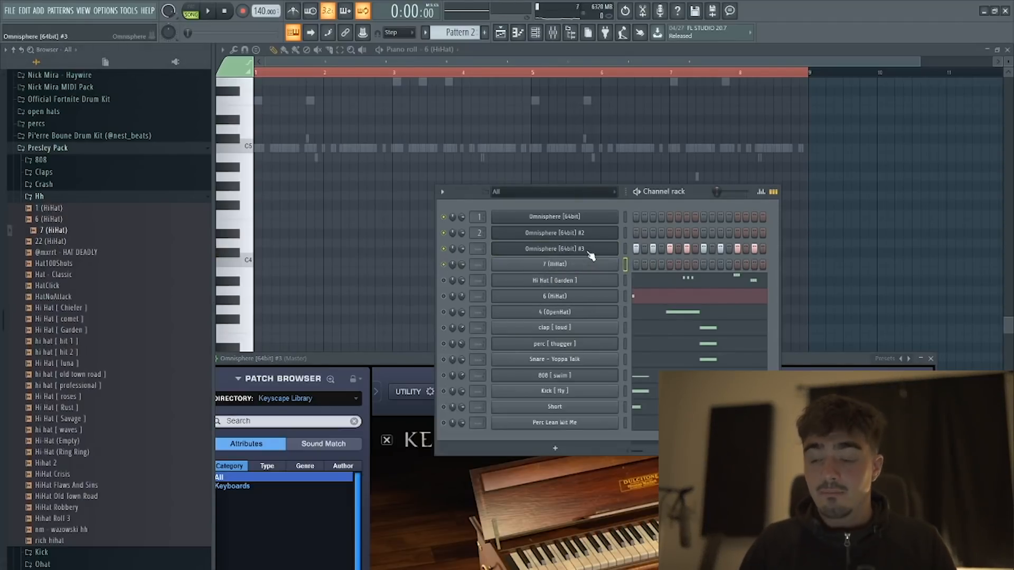
{"action": "key", "text": "space"}
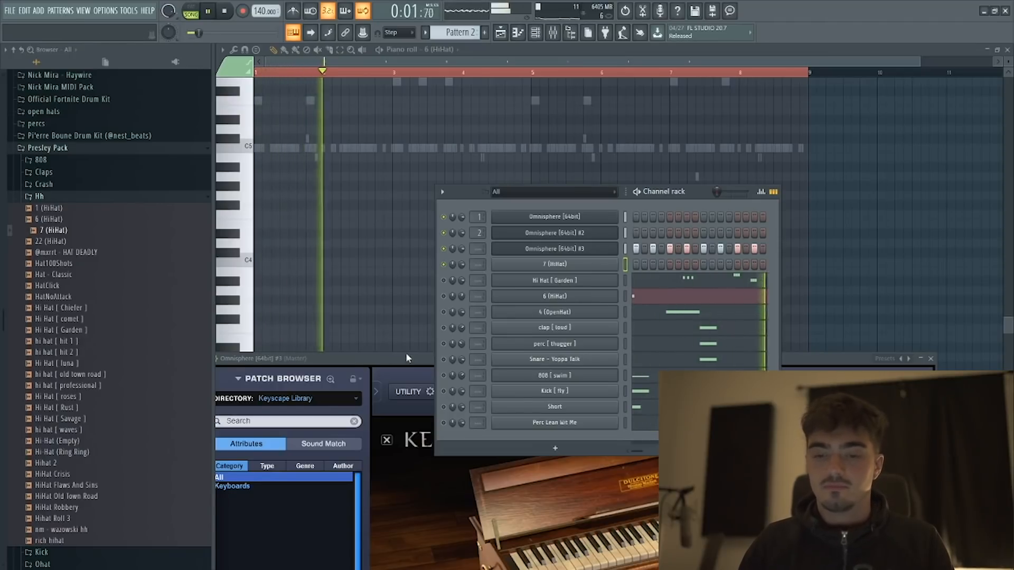
{"action": "key", "text": "space"}
{"action": "right_click", "coordinate": [594, 265]}
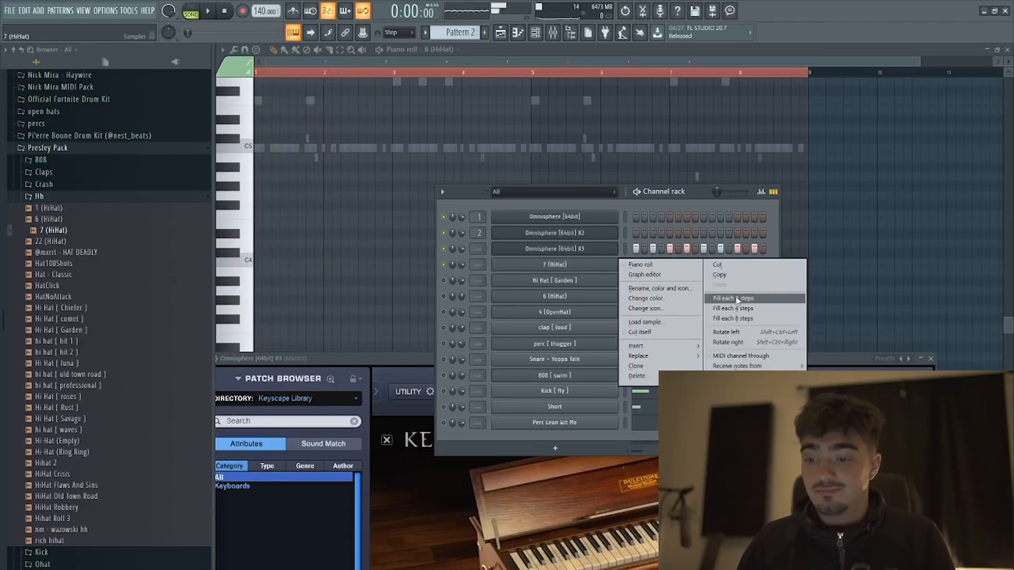
{"action": "left_click", "coordinate": [738, 297]}
Step: Open the Omnisphere [64bit] #3 notes in the piano roll and play them
{"action": "right_click", "coordinate": [581, 249]}
{"action": "left_click", "coordinate": [639, 245]}
{"action": "key", "text": "space"}
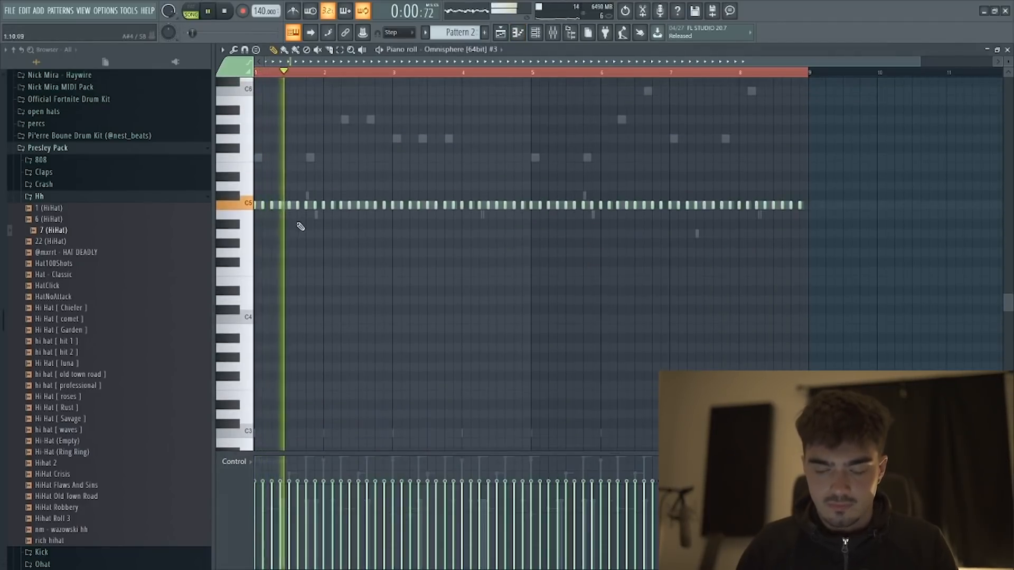
{"action": "scroll", "coordinate": [317, 200], "scroll_direction": "up", "scroll_amount": 3}
{"action": "key", "text": "space"}
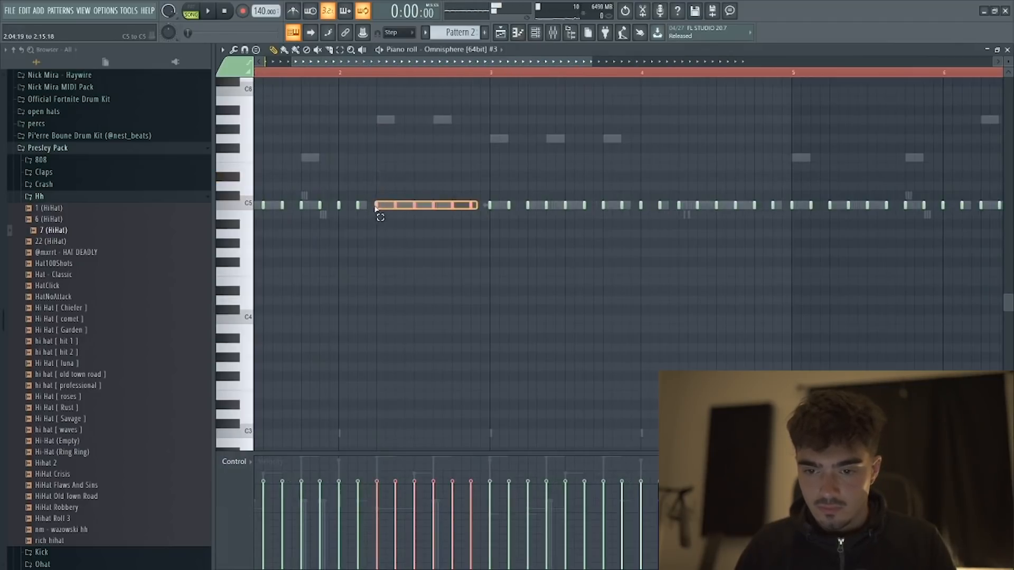
Step: Try transposing the repeated notes to E5 in bar 2, D5 in bar 3 and G4 in bar 4
{"action": "left_click", "coordinate": [320, 74]}
{"action": "key", "text": "space"}
{"action": "left_click_drag", "start_coordinate": [489, 190], "coordinate": [367, 153]}
{"action": "key", "text": "shift+Up"}
{"action": "key", "text": "space"}
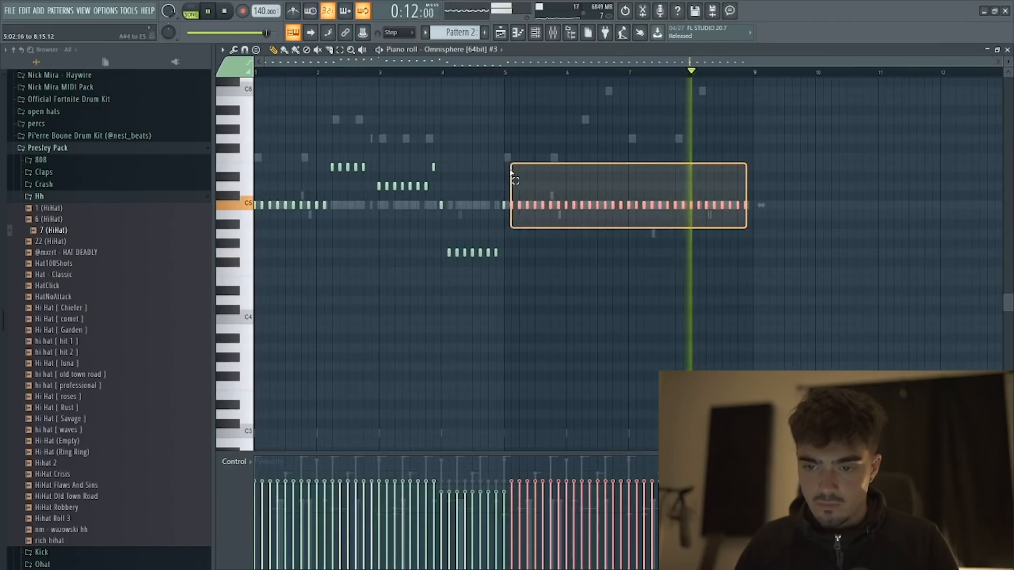
Step: Reduce bars 1 and 2 to one C5 note per beat, delete the remaining notes, and repeat the two bars through bar 8
{"action": "left_click_drag", "start_coordinate": [511, 167], "coordinate": [506, 173]}
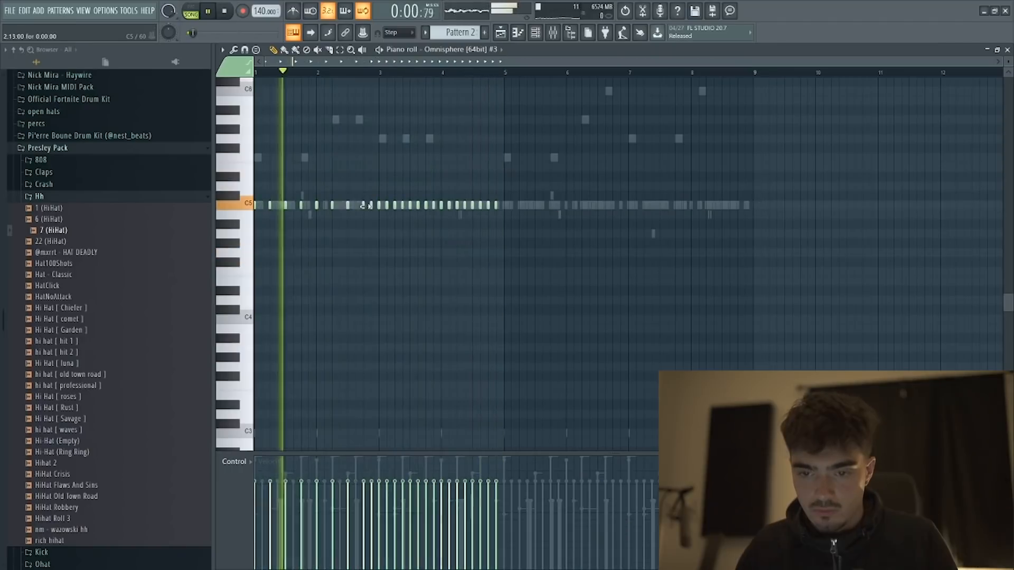
{"action": "left_click_drag", "start_coordinate": [515, 212], "coordinate": [376, 200]}
{"action": "key", "text": "Delete"}
{"action": "left_click_drag", "start_coordinate": [379, 73], "coordinate": [258, 74]}
{"action": "key", "text": "ctrl+b"}
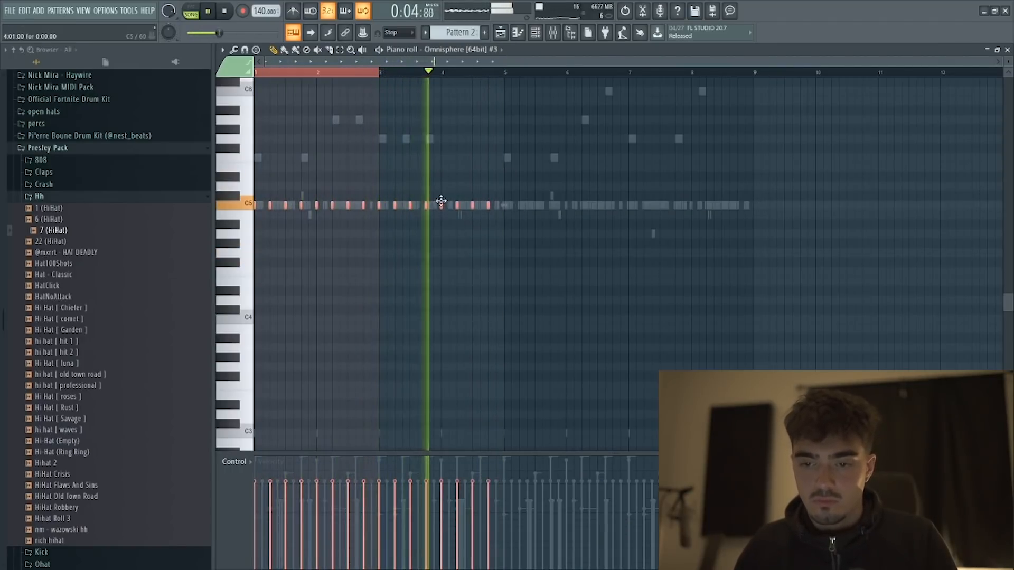
{"action": "key", "text": "space"}
{"action": "key", "text": "space"}
Step: Add higher E5, D5 and C5 notes above the Omnisphere [64bit] #4 chords in bars 2 to 8
{"action": "scroll", "coordinate": [385, 76], "scroll_direction": "up", "scroll_amount": 4}
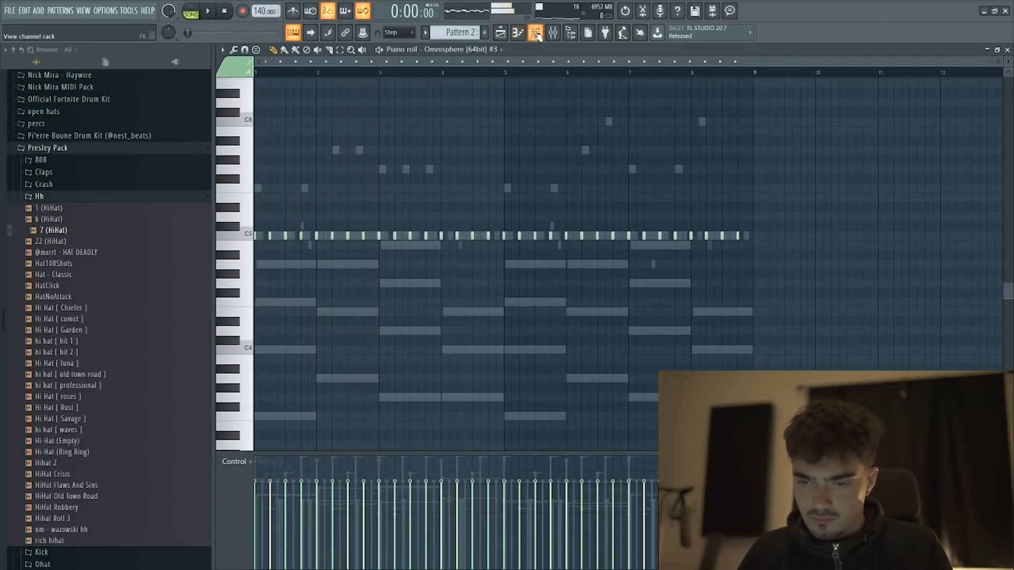
{"action": "key", "text": "F6"}
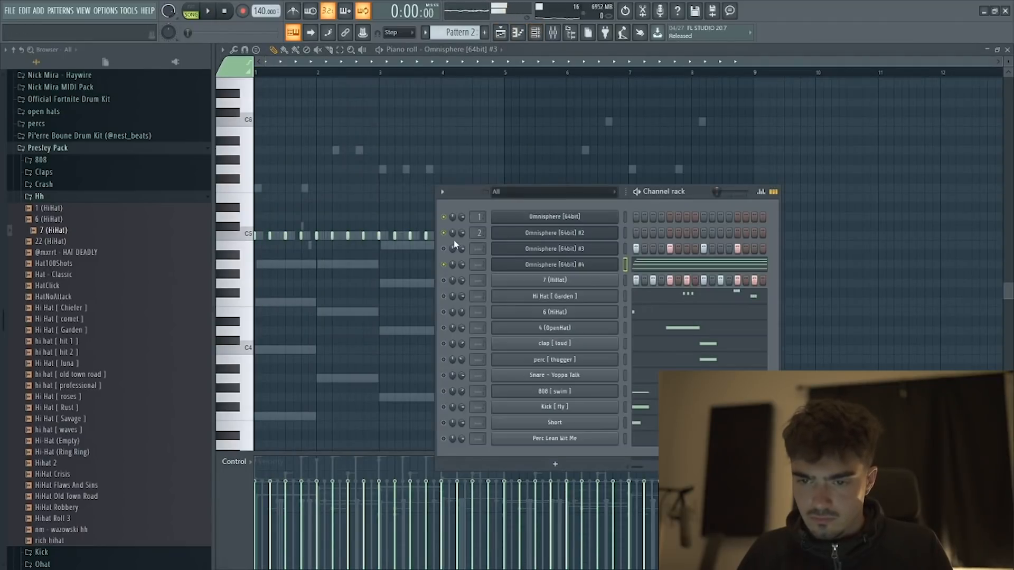
{"action": "right_click", "coordinate": [601, 266]}
{"action": "left_click", "coordinate": [637, 265]}
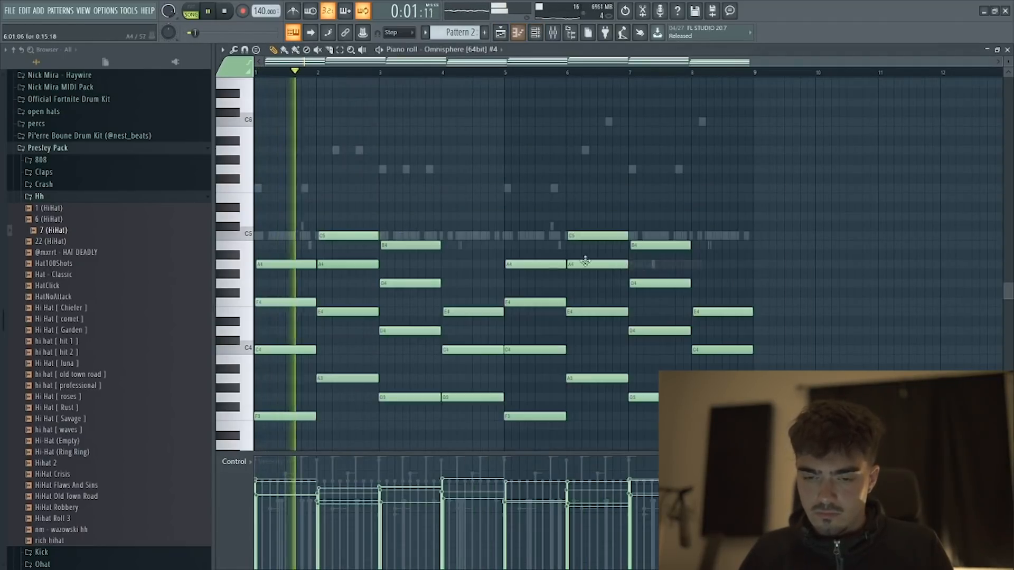
{"action": "left_click", "coordinate": [354, 188]}
{"action": "key", "text": "space"}
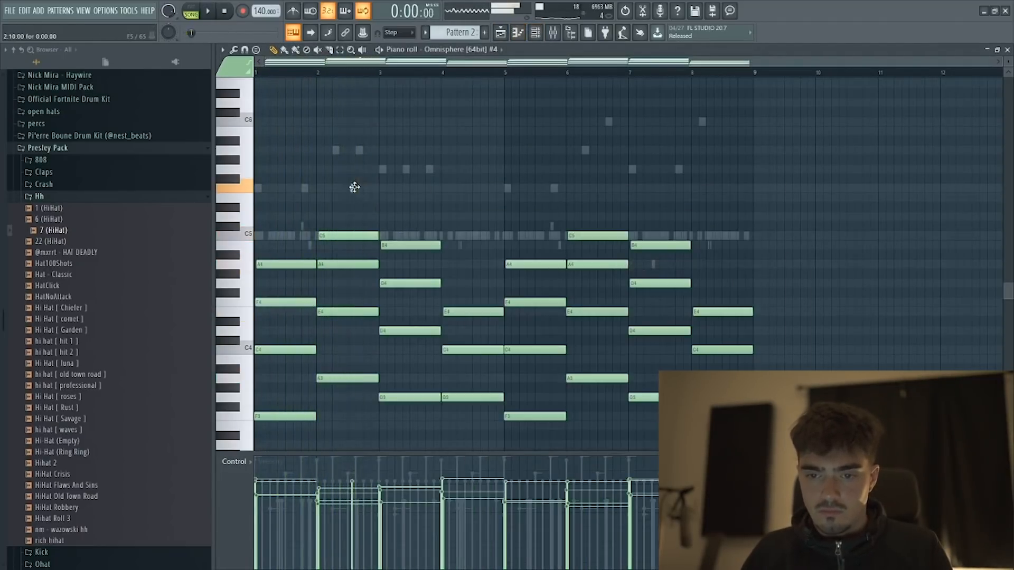
{"action": "key", "text": "space"}
{"action": "left_click", "coordinate": [358, 198]}
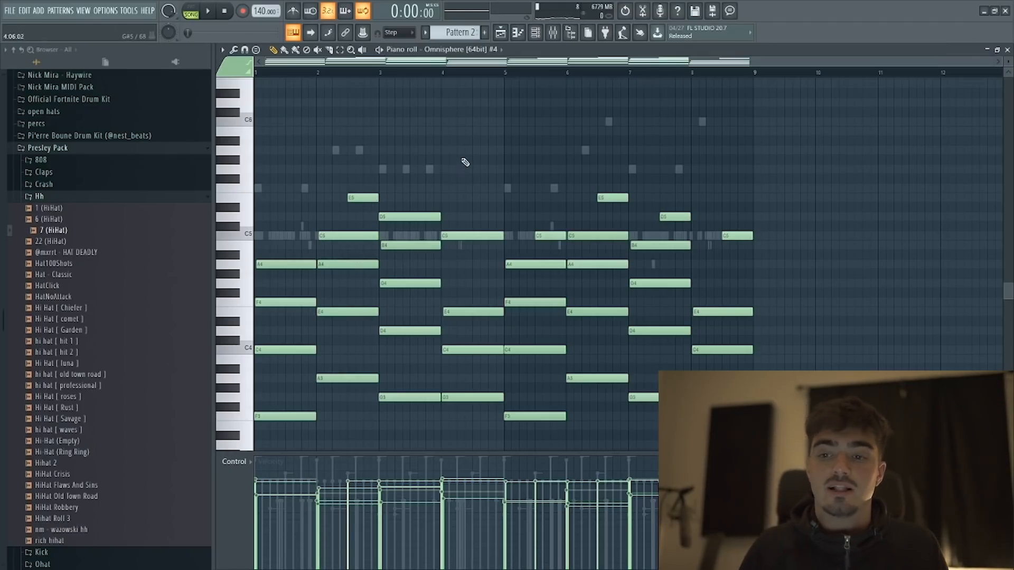
Step: Play the layered melody and transpose the Omnisphere [64bit] #3 notes up an octave
{"action": "left_click", "coordinate": [536, 33]}
{"action": "key", "text": "space"}
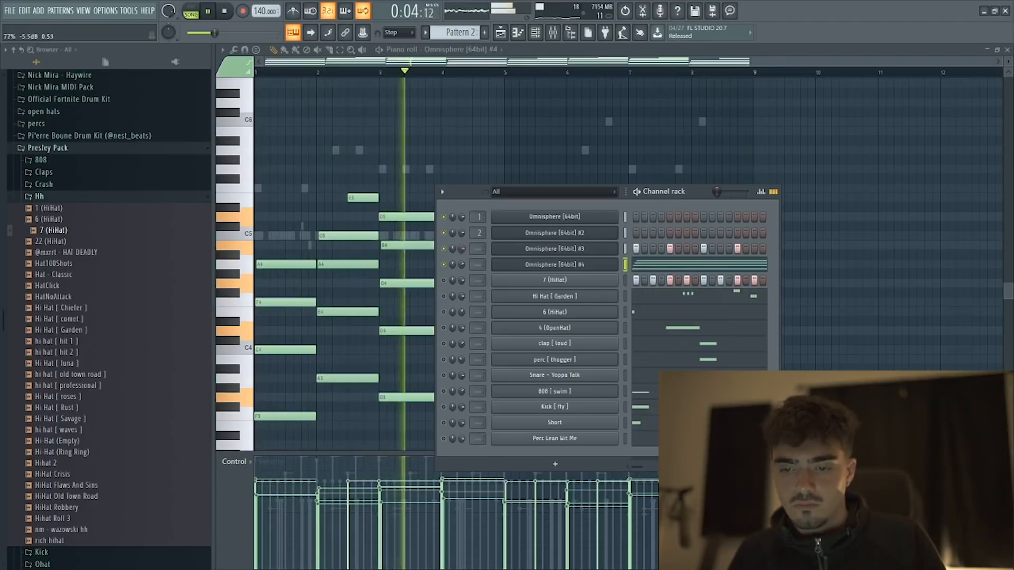
{"action": "right_click", "coordinate": [618, 246]}
{"action": "left_click", "coordinate": [619, 253]}
{"action": "key", "text": "ctrl+Up"}
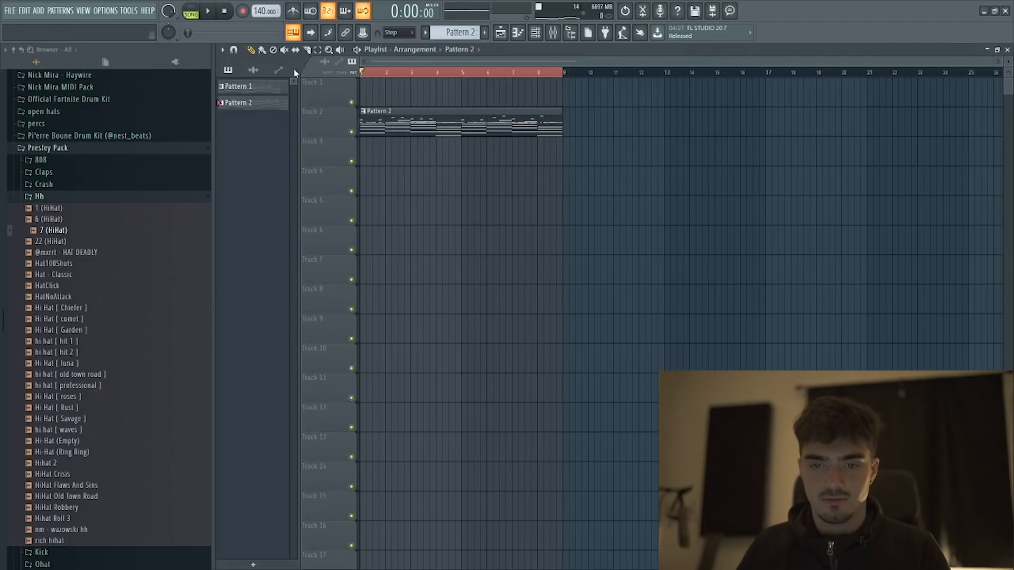
Step: Delete Pattern 1, remove the Pattern 2 clip from the playlist, and split Pattern 2 by channel
{"action": "right_click", "coordinate": [266, 77]}
{"action": "left_click", "coordinate": [299, 243]}
{"action": "right_click", "coordinate": [261, 117]}
{"action": "left_click", "coordinate": [608, 132]}
{"action": "right_click", "coordinate": [539, 129]}
{"action": "right_click", "coordinate": [256, 123]}
{"action": "left_click", "coordinate": [291, 286]}
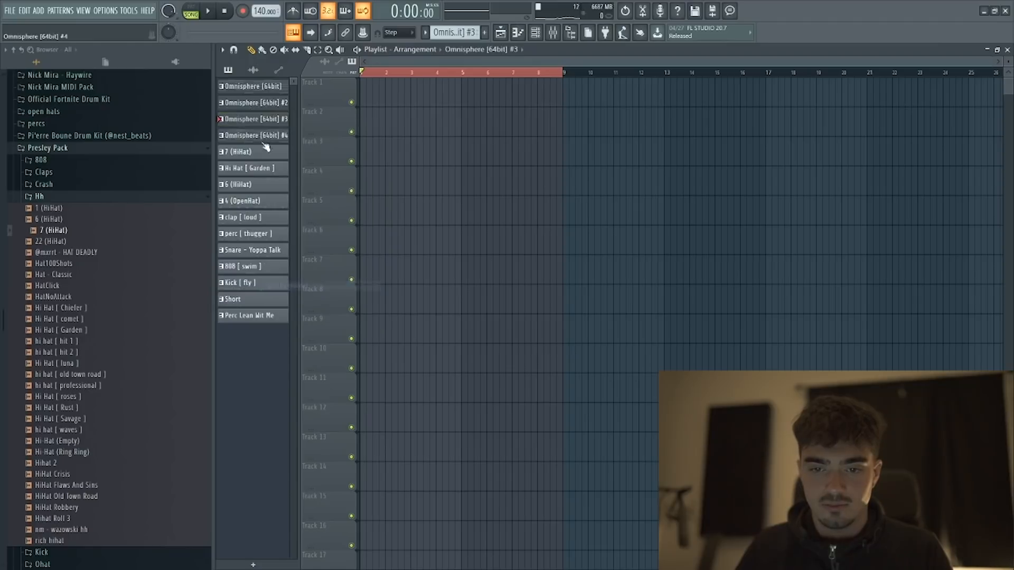
Step: Place all the channel patterns at bar 1 on Tracks 1 to 15 and, with snap on Bar, trim the Omnisphere [64bit] #2 clip to eight bars
{"action": "left_click", "coordinate": [255, 317]}
{"action": "left_click_drag", "start_coordinate": [259, 90], "coordinate": [369, 88]}
{"action": "left_click", "coordinate": [399, 32]}
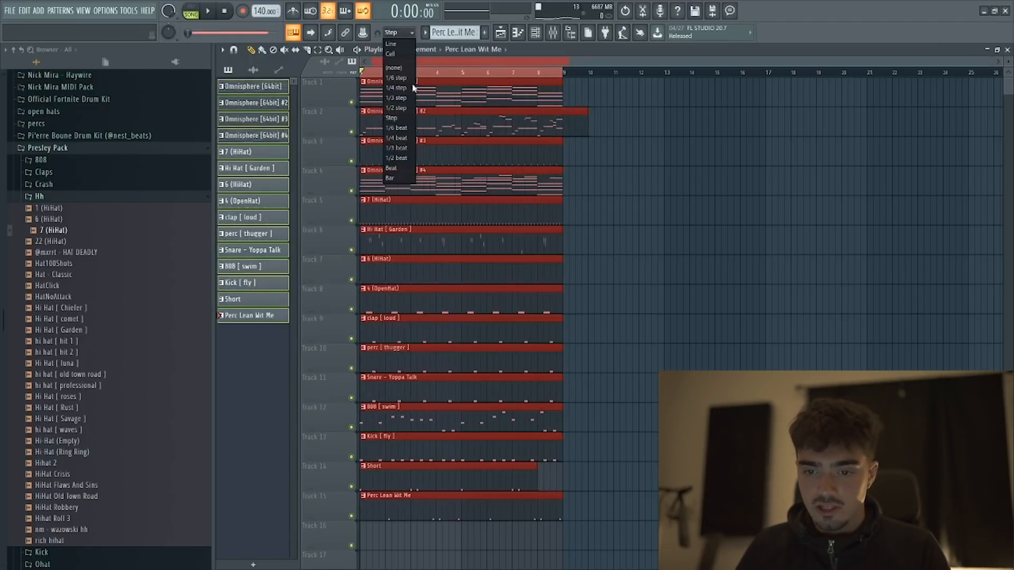
{"action": "left_click", "coordinate": [392, 180]}
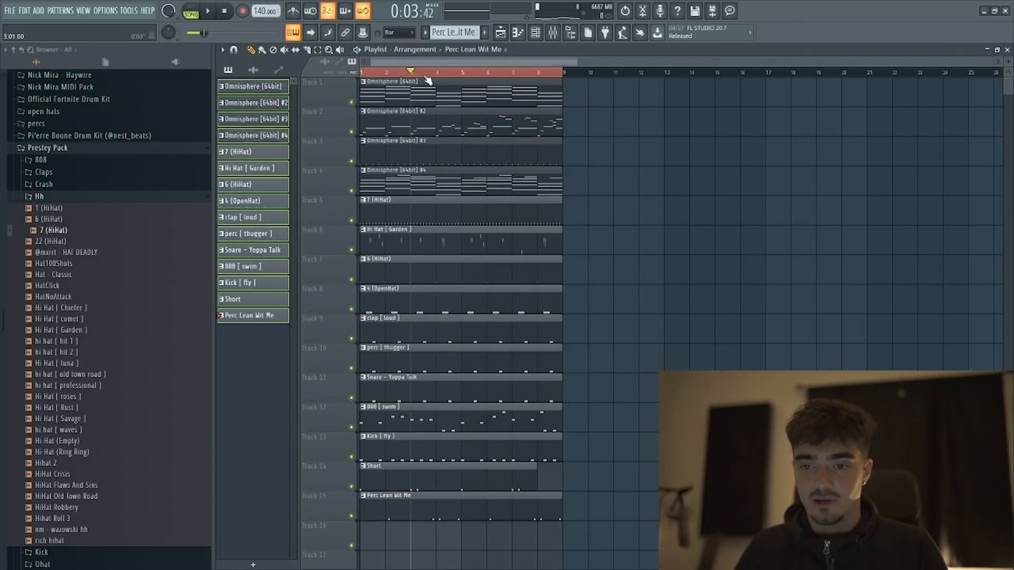
Step: Select all playlist clips and duplicate the eight-bar block nine times along the timeline
{"action": "key", "text": "space"}
{"action": "key", "text": "ctrl+a"}
{"action": "key", "text": "ctrl+b"}
{"action": "key", "text": "ctrl+b"}
{"action": "key", "text": "ctrl+b"}
{"action": "key", "text": "ctrl+b"}
{"action": "key", "text": "ctrl+b"}
{"action": "key", "text": "ctrl+b"}
{"action": "key", "text": "ctrl+b"}
{"action": "key", "text": "ctrl+b"}
{"action": "key", "text": "ctrl+b"}
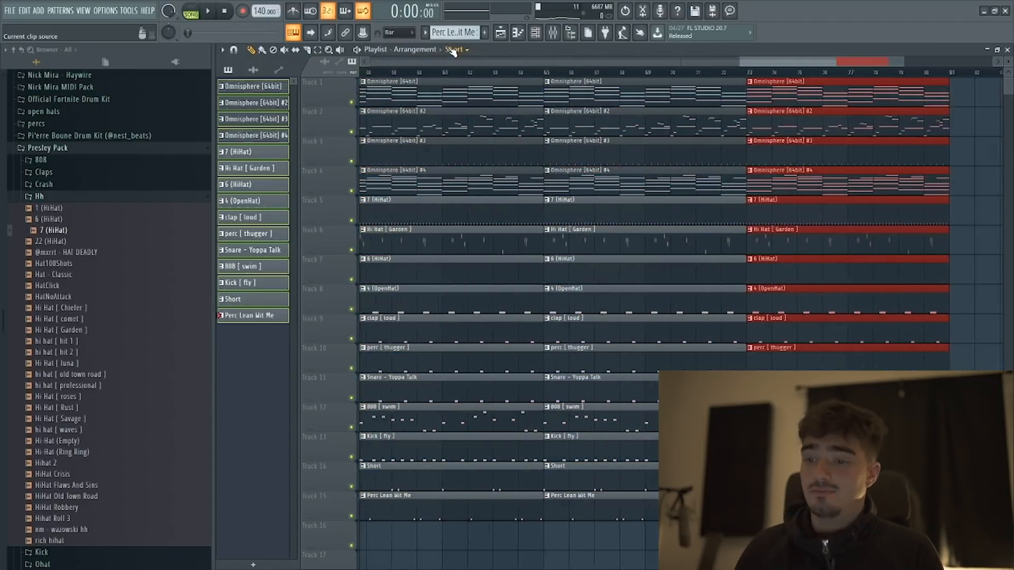
Step: Duplicate the selected eight-bar block eight more times so the arrangement extends through bar 144
{"action": "key", "text": "ctrl+b"}
{"action": "key", "text": "ctrl+b"}
{"action": "key", "text": "ctrl+b"}
{"action": "key", "text": "ctrl+b"}
{"action": "key", "text": "ctrl+b"}
{"action": "key", "text": "ctrl+b"}
{"action": "key", "text": "ctrl+b"}
{"action": "key", "text": "ctrl+b"}
{"action": "scroll", "coordinate": [472, 74], "scroll_direction": "down", "scroll_amount": 5}
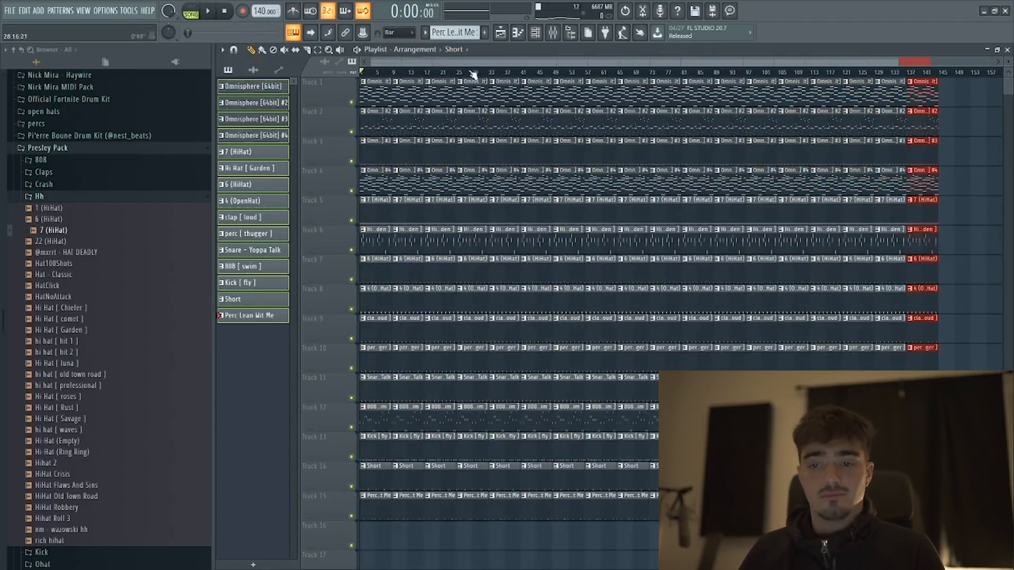
Step: Delete the clips in bars 1 to 8 on Track 1 and on Tracks 5 to 15
{"action": "scroll", "coordinate": [422, 74], "scroll_direction": "up", "scroll_amount": 5}
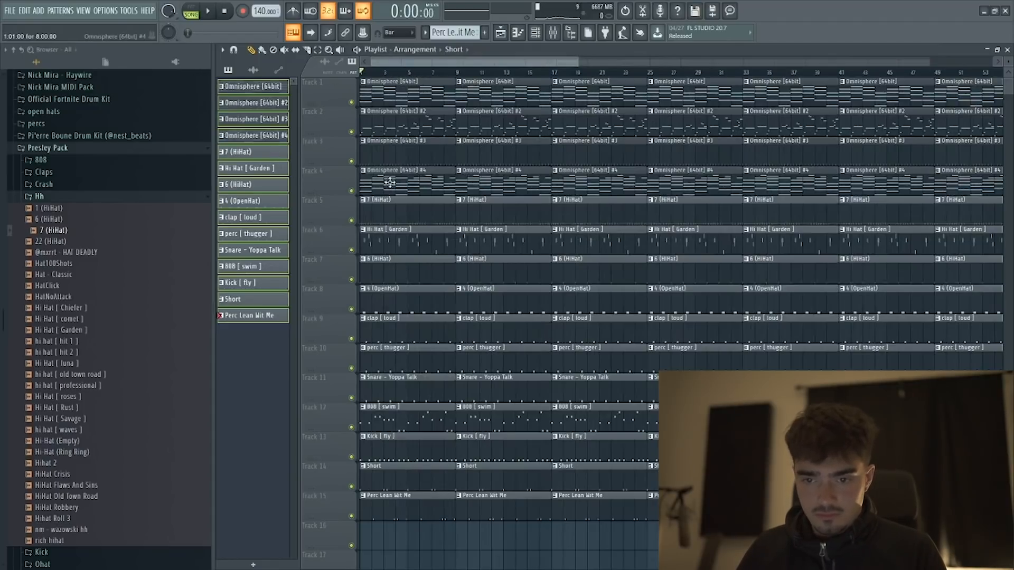
{"action": "left_click_drag", "start_coordinate": [392, 221], "coordinate": [399, 507]}
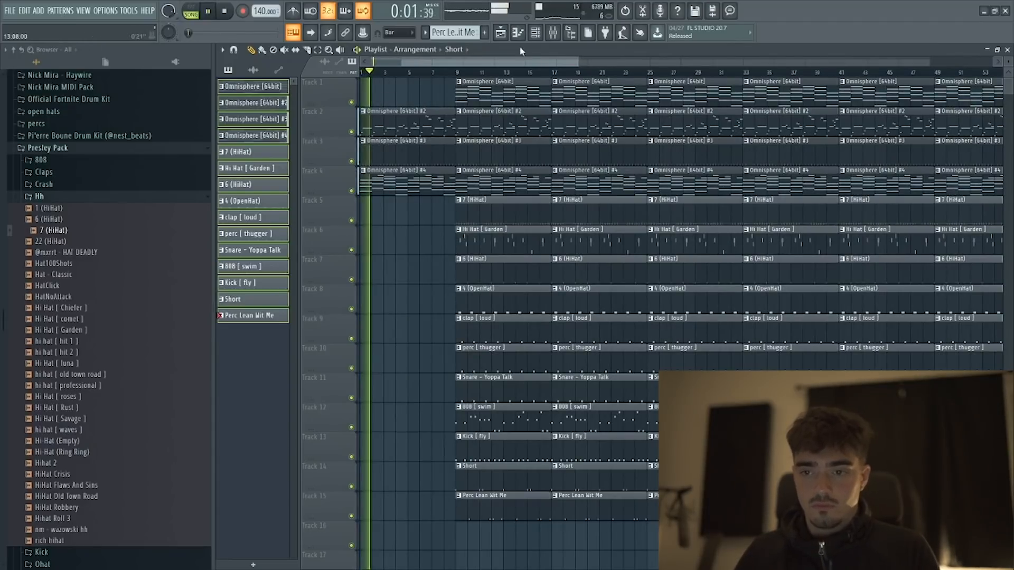
Step: Lower the Omnisphere [64bit] #2 mixer level and set the dry level of its Fruity Reeverb 2 to 88%
{"action": "left_click", "coordinate": [554, 32]}
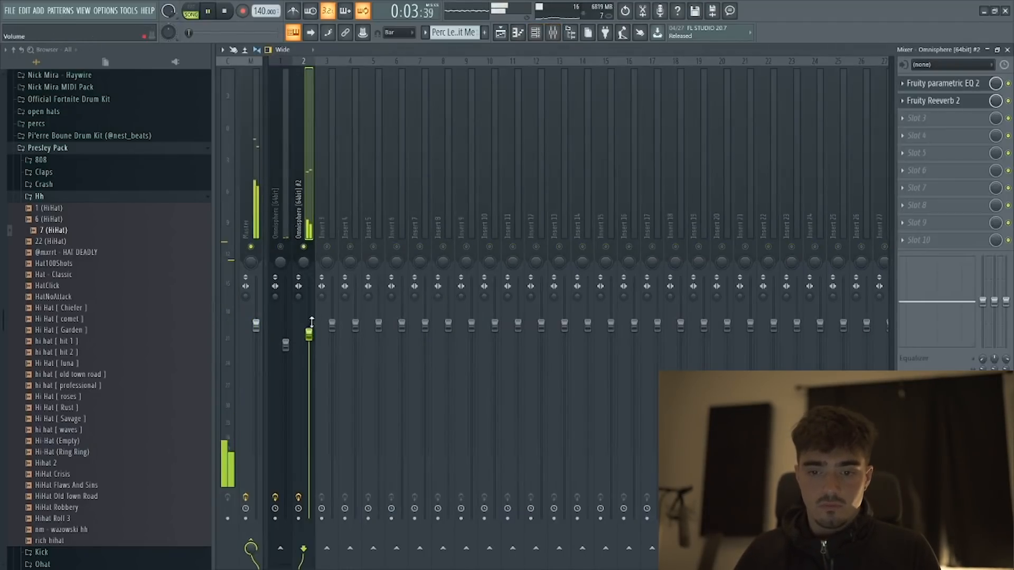
{"action": "left_click", "coordinate": [973, 99]}
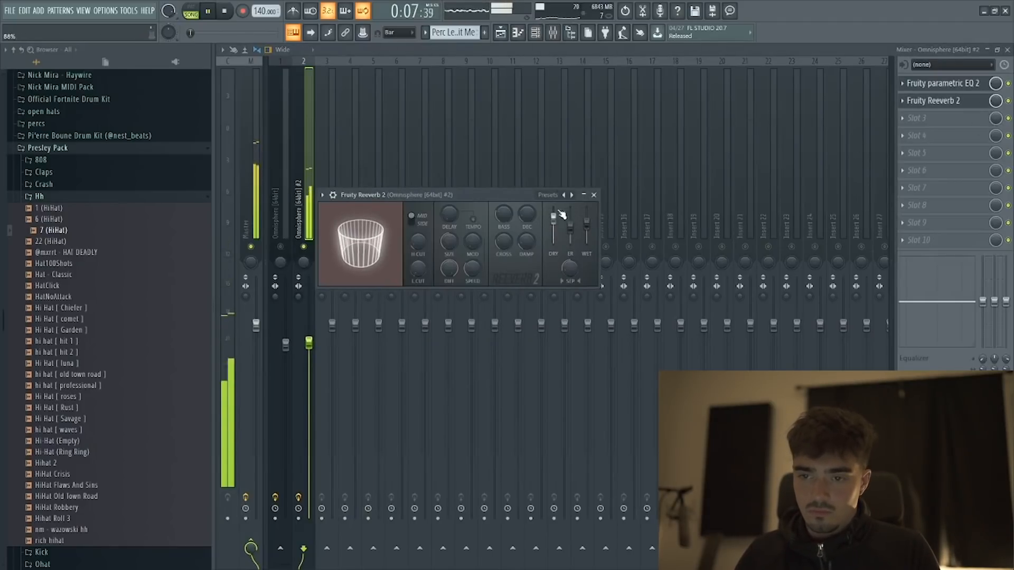
Step: Check the Omnisphere [64bit] #2 notes, put the Omnisphere [64bit] clip back at bar 1 on Track 1, and play the intro
{"action": "left_click", "coordinate": [500, 34]}
{"action": "double_click", "coordinate": [408, 125]}
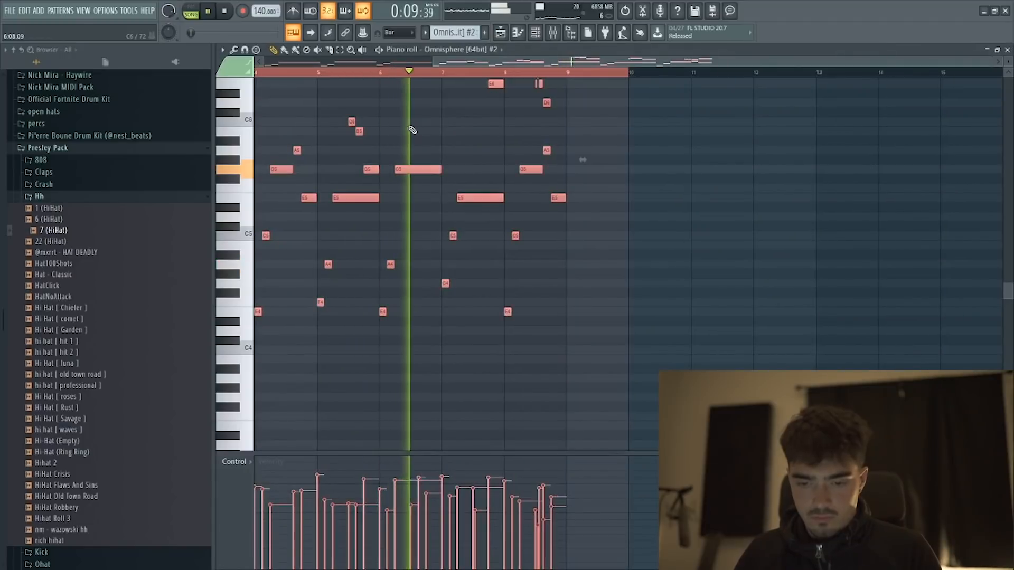
{"action": "left_click", "coordinate": [501, 34]}
{"action": "key", "text": "space"}
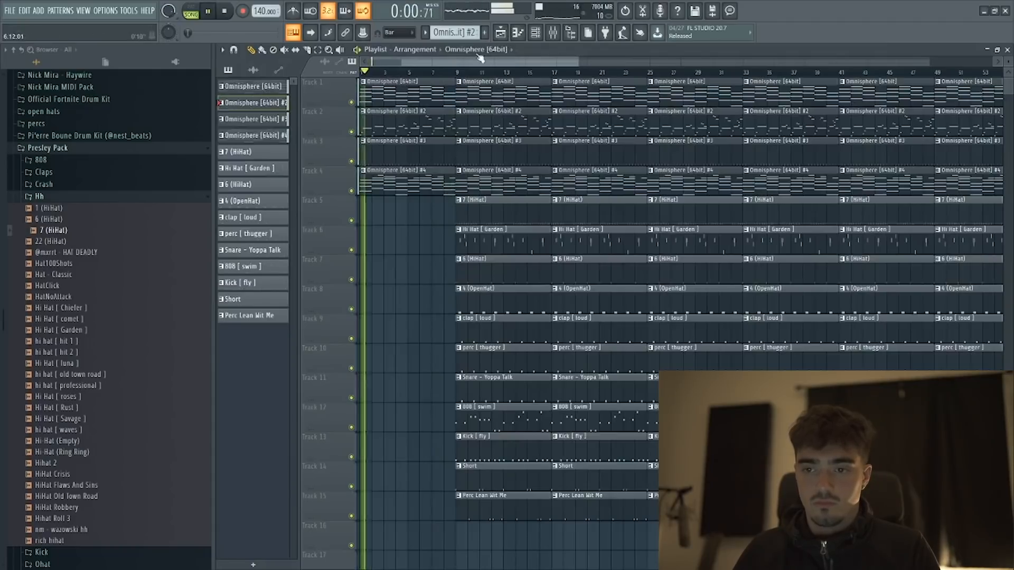
{"action": "key", "text": "space"}
{"action": "key", "text": "F9"}
{"action": "left_click", "coordinate": [502, 36]}
{"action": "key", "text": "space"}
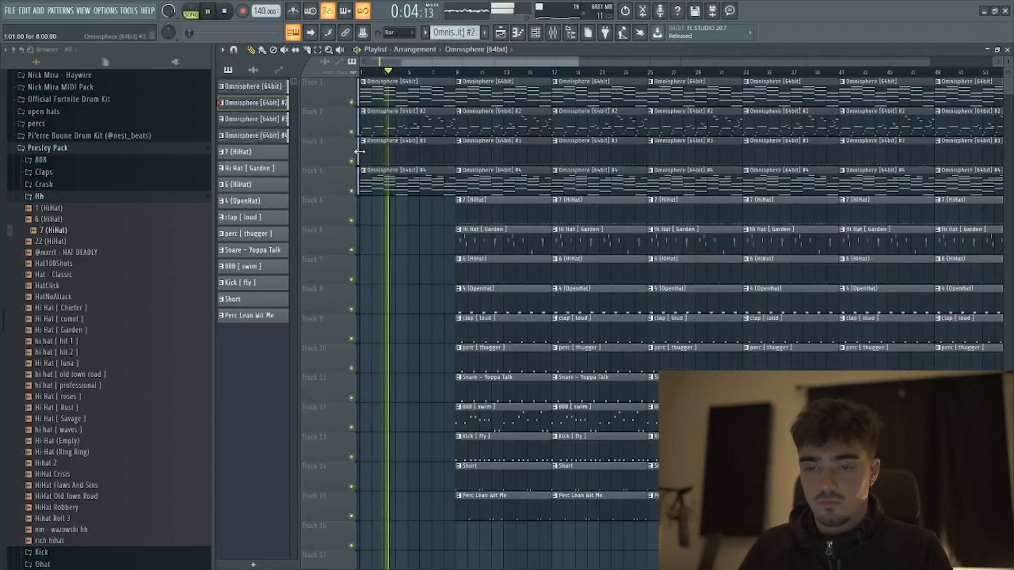
Step: Delete the Omnisphere [64bit] #4 clip at bar 1 and #3 clip at bar 9, and trim the bar 9 #2 clip to start at bar 13
{"action": "right_click", "coordinate": [376, 177]}
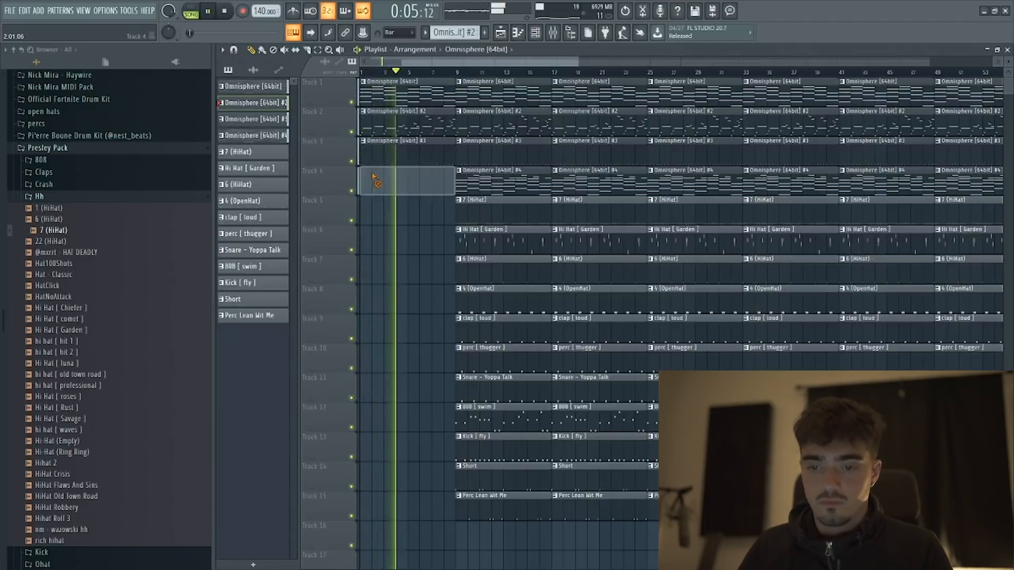
{"action": "right_click", "coordinate": [476, 151]}
{"action": "left_click_drag", "start_coordinate": [456, 135], "coordinate": [508, 135]}
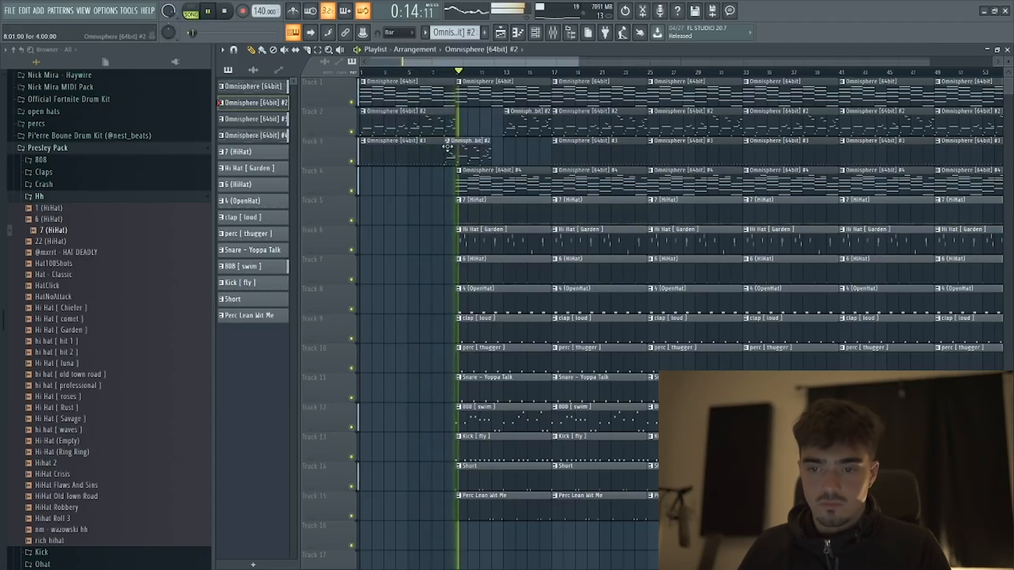
Step: With snap set to Step, shorten the first Omnisphere [64bit] #3 clip on Track 3 to seven bars
{"action": "left_click", "coordinate": [432, 73]}
{"action": "scroll", "coordinate": [446, 101], "scroll_direction": "up", "scroll_amount": 4}
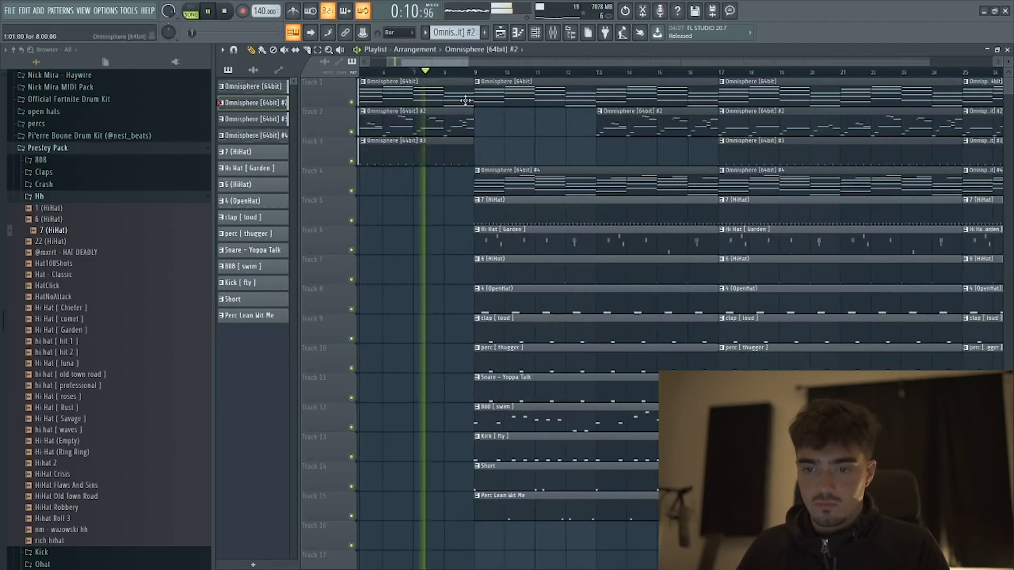
{"action": "left_click", "coordinate": [406, 33]}
{"action": "left_click", "coordinate": [394, 115]}
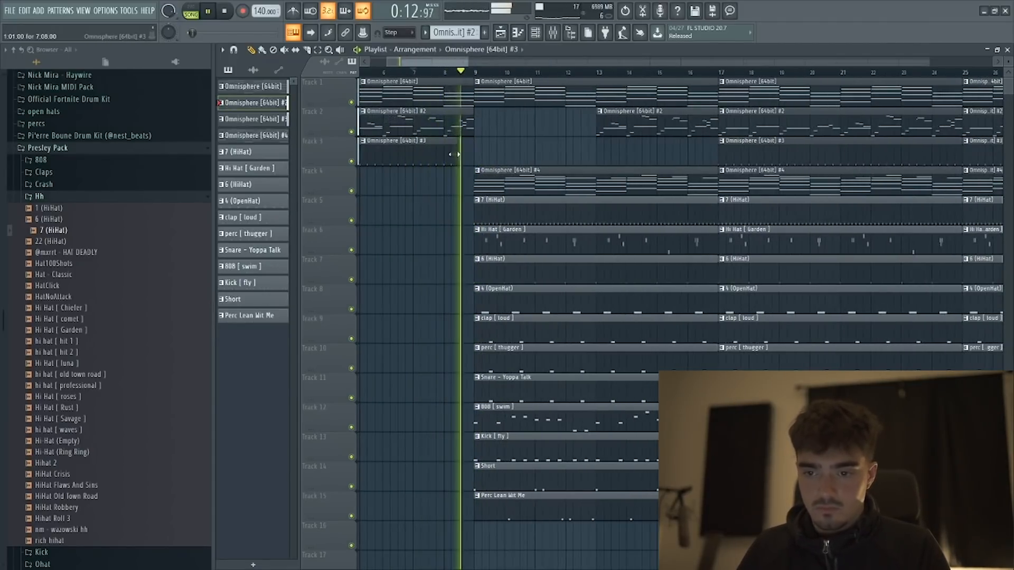
{"action": "key", "text": "space"}
{"action": "key", "text": "space"}
{"action": "scroll", "coordinate": [502, 108], "scroll_direction": "left", "scroll_amount": 2}
{"action": "scroll", "coordinate": [513, 74], "scroll_direction": "up", "scroll_amount": 3}
{"action": "key", "text": "space"}
{"action": "key", "text": "space"}
{"action": "left_click_drag", "start_coordinate": [538, 154], "coordinate": [507, 160]}
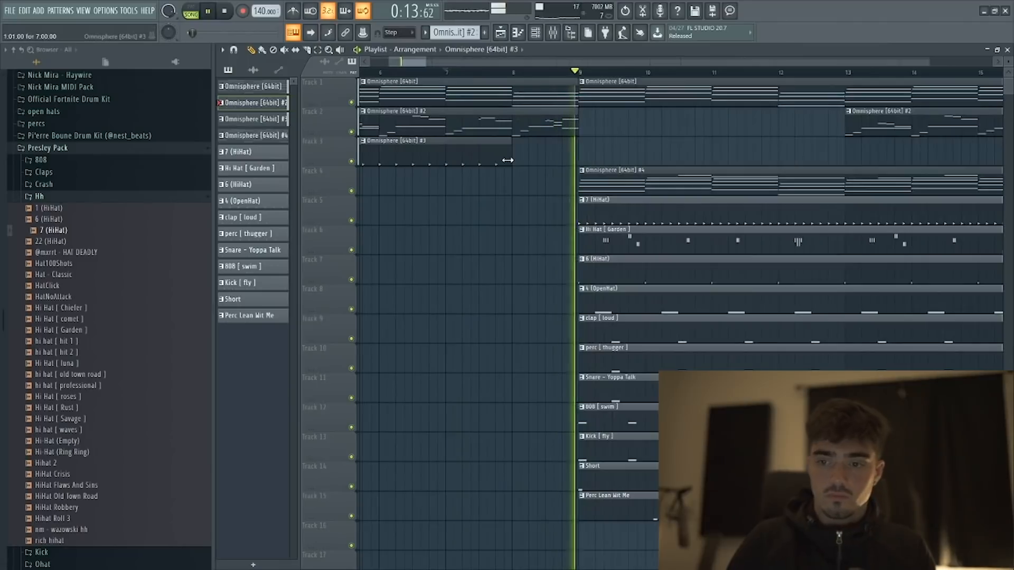
{"action": "scroll", "coordinate": [536, 74], "scroll_direction": "down", "scroll_amount": 3}
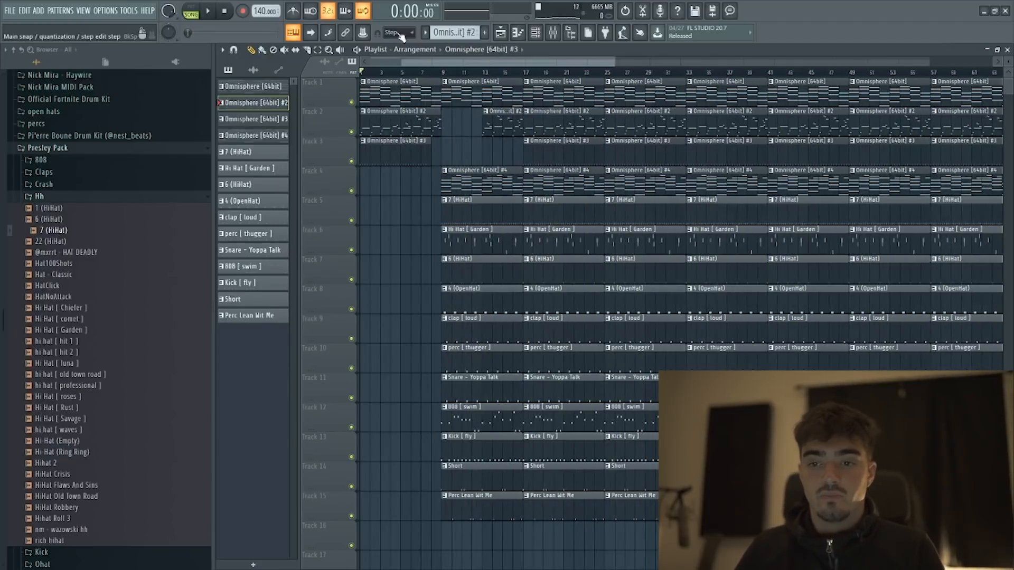
Step: Set the snap back to Bar and play the arrangement to review the intro and the drum entry at bar 9
{"action": "scroll", "coordinate": [424, 77], "scroll_direction": "up", "scroll_amount": 4}
{"action": "left_click_drag", "start_coordinate": [431, 62], "coordinate": [381, 68]}
{"action": "scroll", "coordinate": [407, 74], "scroll_direction": "down", "scroll_amount": 4}
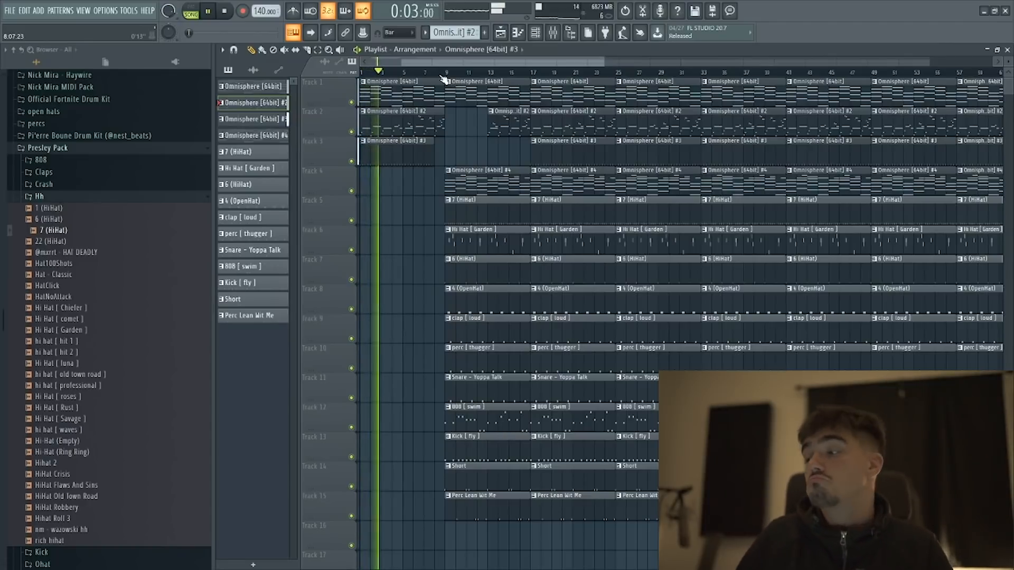
{"action": "key", "text": "space"}
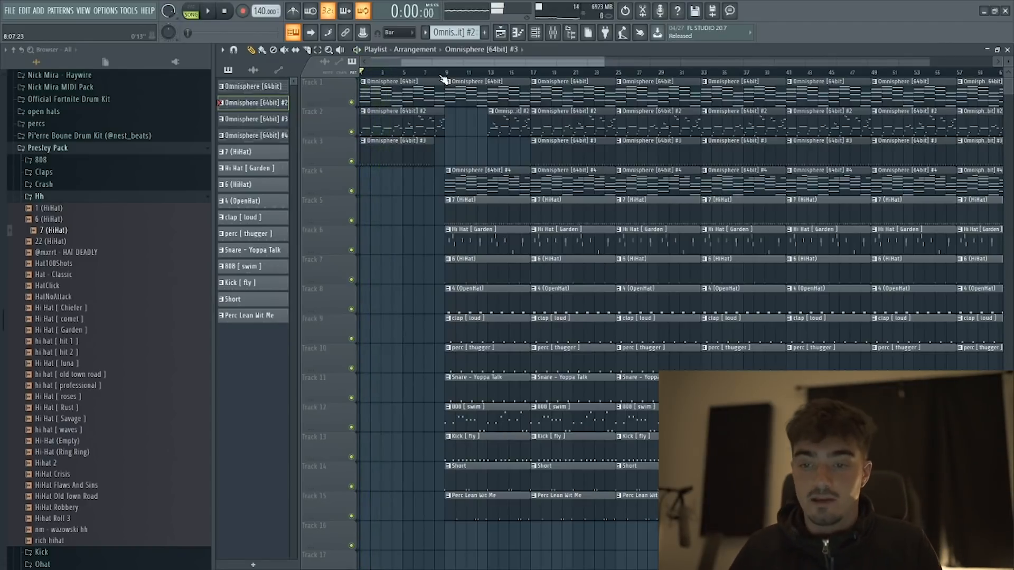
{"action": "key", "text": "space"}
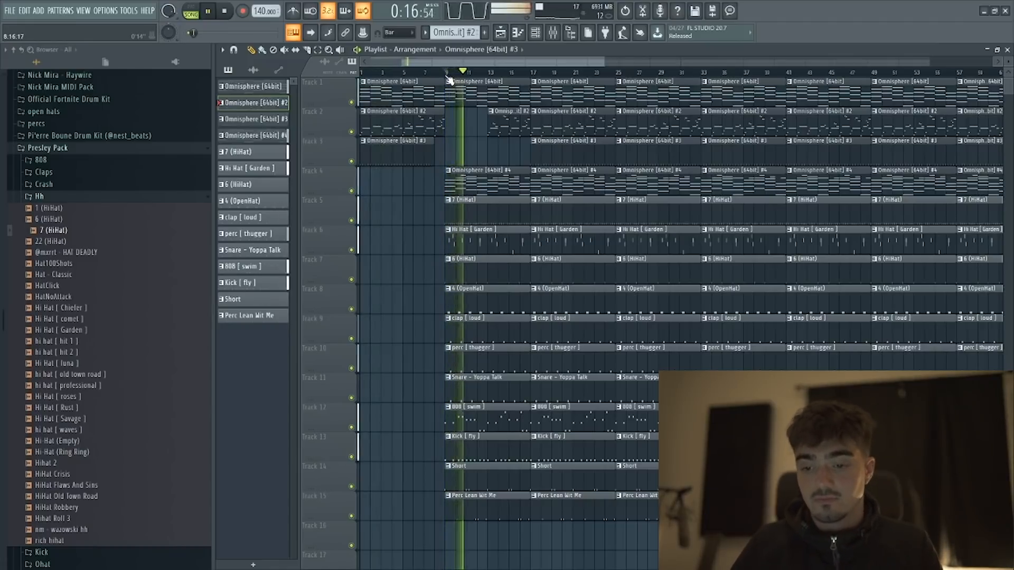
Step: Delete the Omnisphere [64bit] #4 clip at bar 17 on Track 4
{"action": "scroll", "coordinate": [533, 78], "scroll_direction": "up", "scroll_amount": 3}
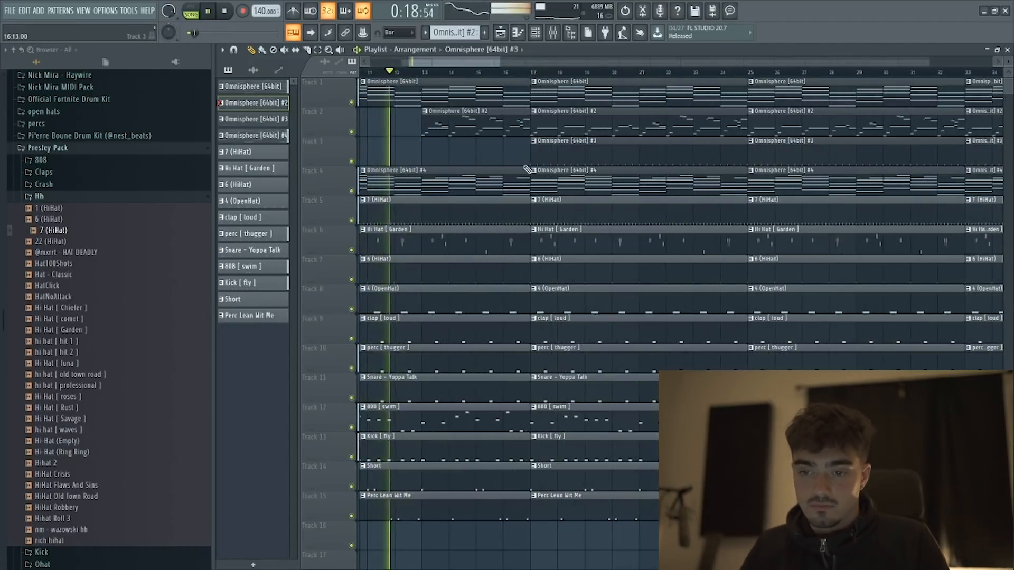
{"action": "scroll", "coordinate": [528, 78], "scroll_direction": "down", "scroll_amount": 1}
{"action": "scroll", "coordinate": [536, 83], "scroll_direction": "up", "scroll_amount": 1}
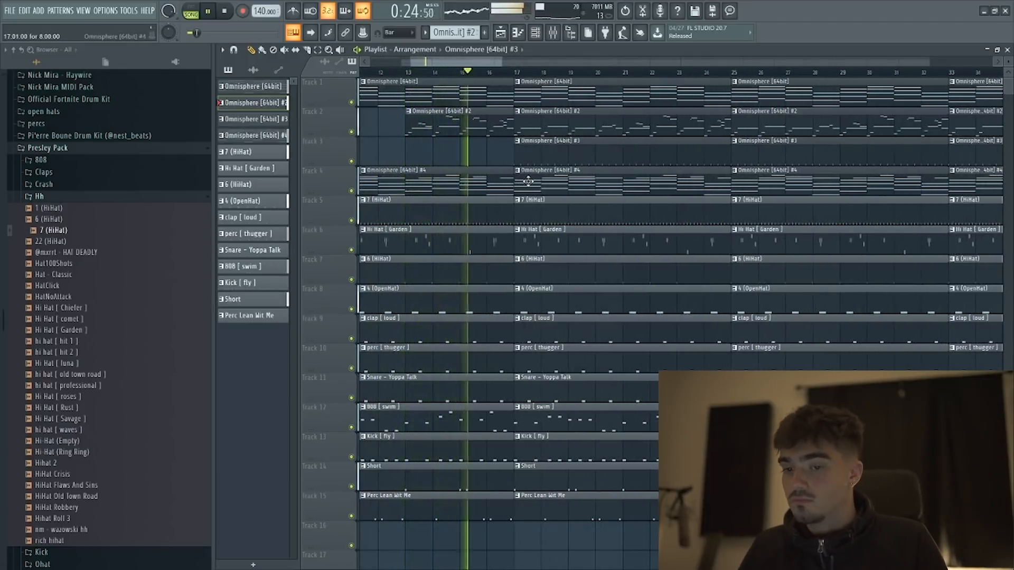
{"action": "right_click", "coordinate": [528, 181]}
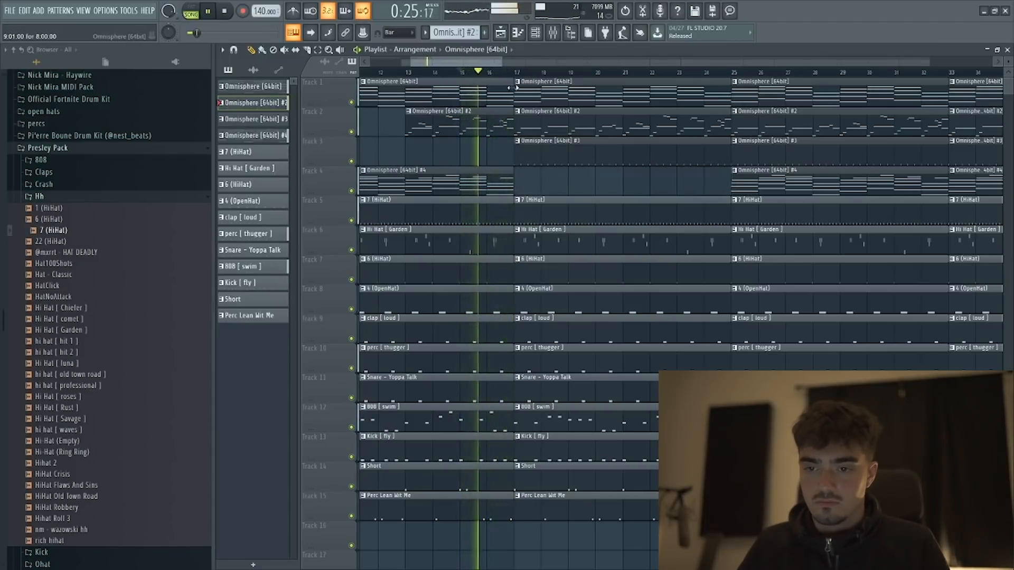
Step: Shorten the bar 9 block's clips on Tracks 5 to 11 and 13 to 15 by one bar, ending at the start of bar 16
{"action": "scroll", "coordinate": [511, 74], "scroll_direction": "up", "scroll_amount": 3}
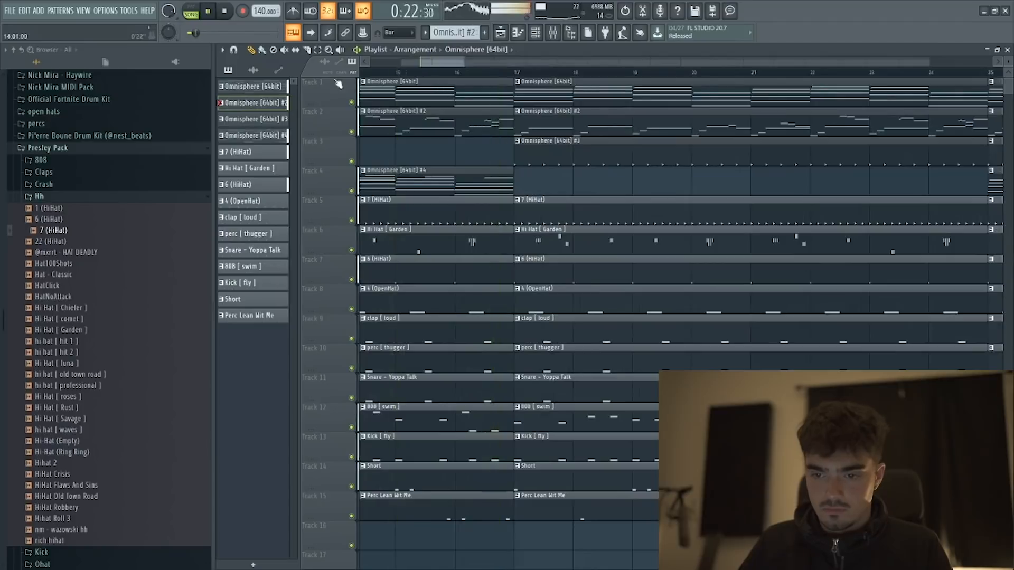
{"action": "left_click_drag", "start_coordinate": [544, 203], "coordinate": [503, 208]}
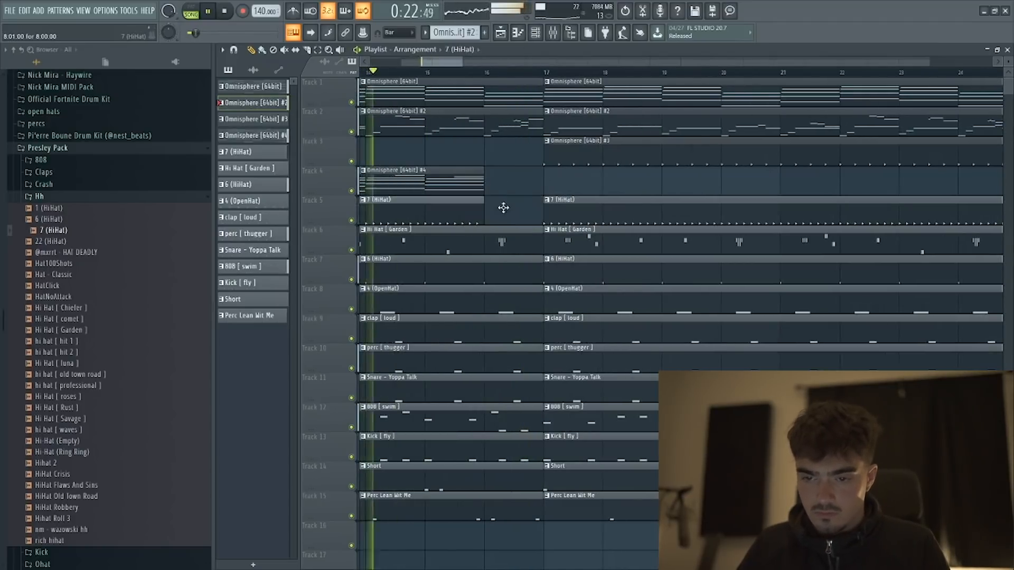
{"action": "left_click_drag", "start_coordinate": [539, 209], "coordinate": [535, 185]}
{"action": "left_click_drag", "start_coordinate": [538, 241], "coordinate": [484, 378]}
{"action": "key", "text": "space"}
{"action": "left_click_drag", "start_coordinate": [533, 507], "coordinate": [484, 445]}
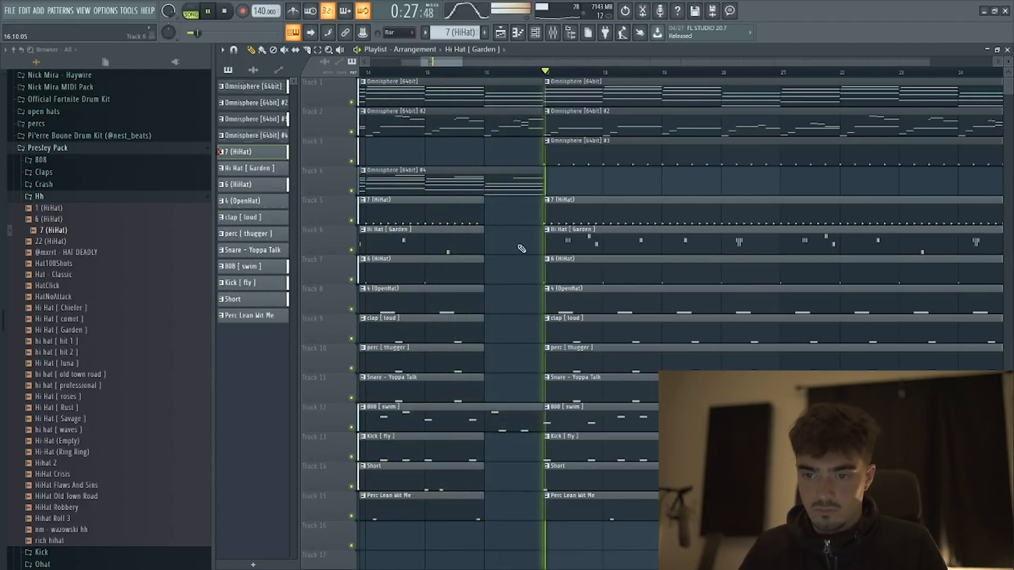
Step: With snap set to Step, shorten the 808 [ swim ] clip to halfway through bar 16 and remove the bar 9 Perc Lean Wit Me clip
{"action": "left_click", "coordinate": [401, 34]}
{"action": "left_click", "coordinate": [397, 118]}
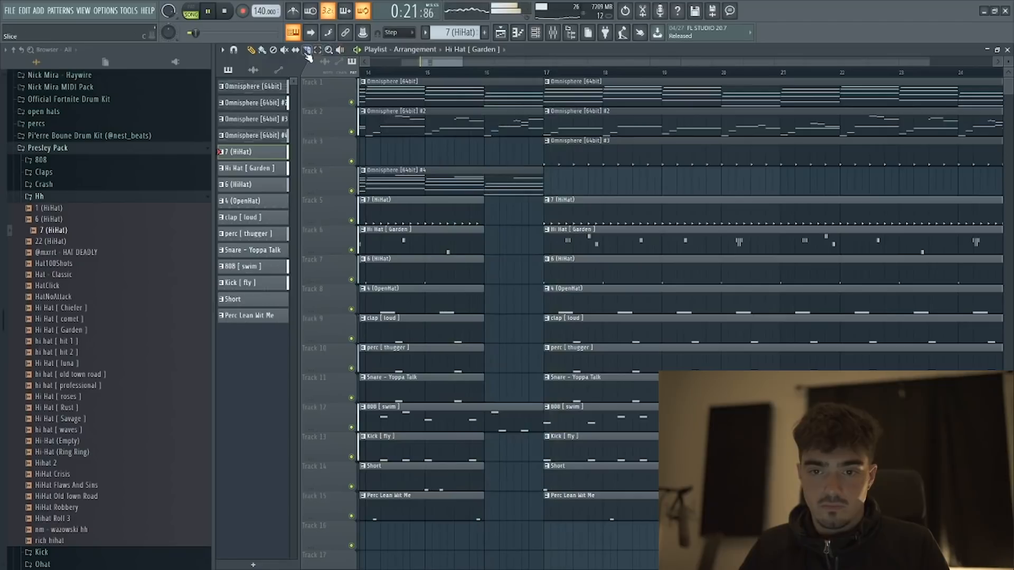
{"action": "mouse_move", "coordinate": [533, 399]}
{"action": "left_mouse_down"}
{"action": "mouse_move", "coordinate": [535, 423]}
{"action": "mouse_move", "coordinate": [515, 424]}
{"action": "left_mouse_up"}
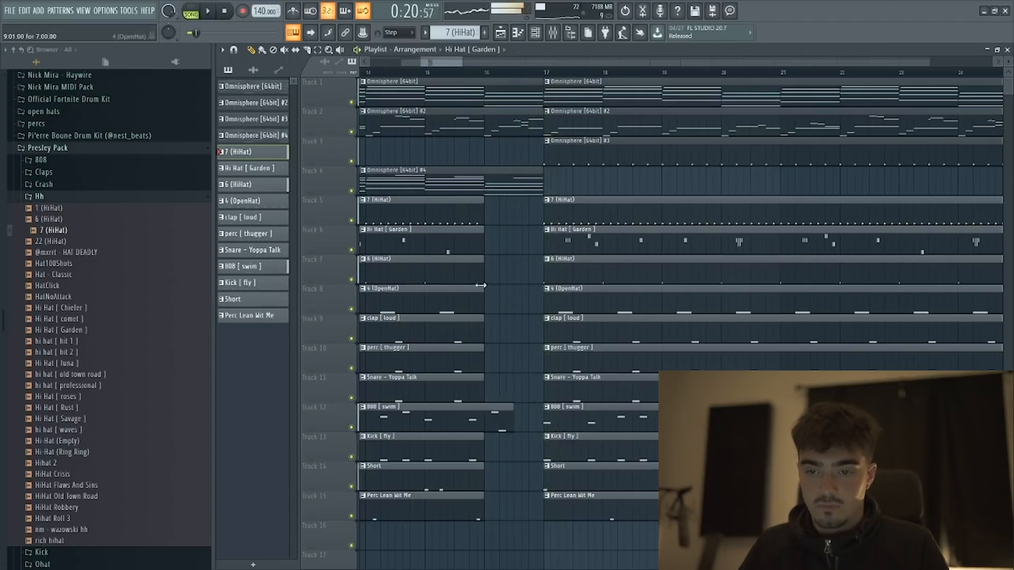
{"action": "left_click", "coordinate": [431, 73]}
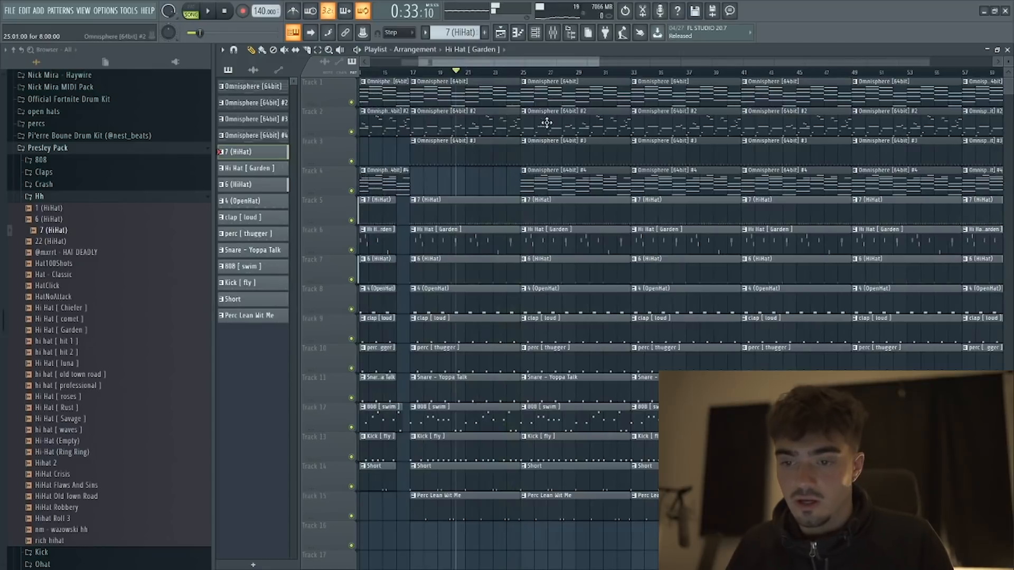
Step: Delete the Omnisphere [64bit] #2 and #3 clips at bar 25
{"action": "right_click", "coordinate": [546, 123]}
{"action": "right_click", "coordinate": [549, 147]}
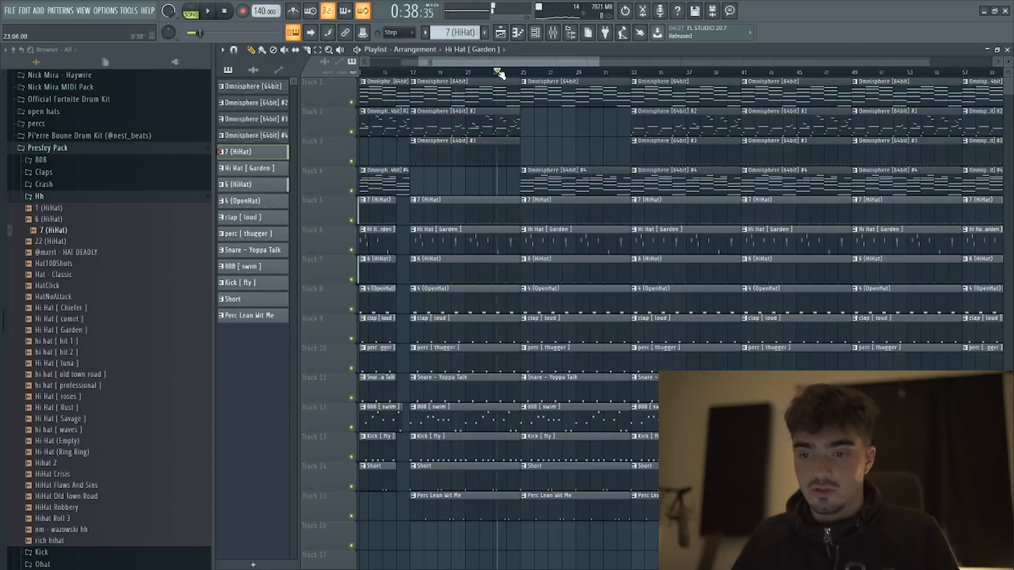
Step: Shorten the bar 17 block's clips on Tracks 5 to 15 to staggered end points within bar 24
{"action": "left_click", "coordinate": [485, 73]}
{"action": "scroll", "coordinate": [493, 73], "scroll_direction": "up", "scroll_amount": 5}
{"action": "left_click", "coordinate": [468, 75]}
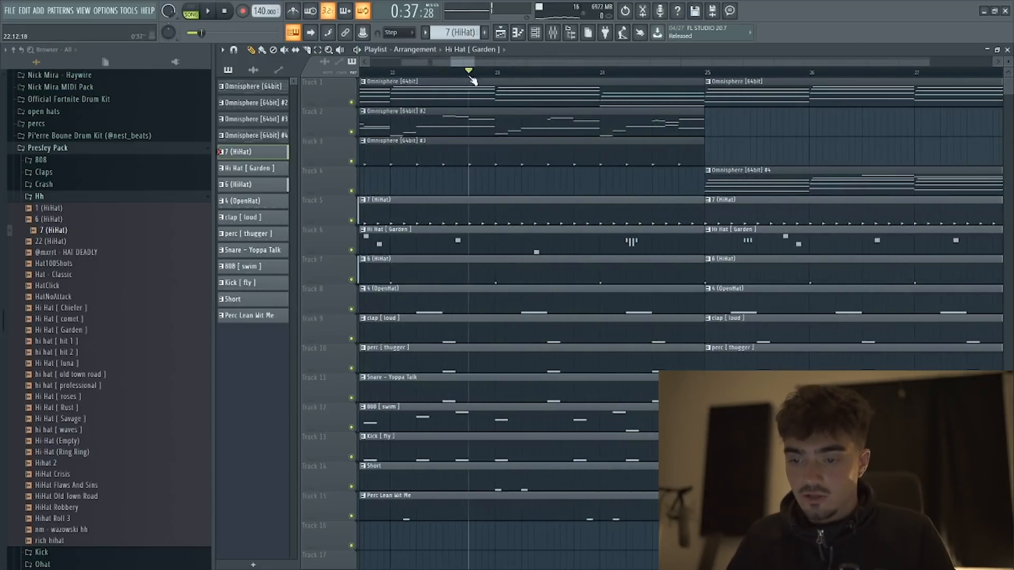
{"action": "left_click_drag", "start_coordinate": [679, 211], "coordinate": [651, 502]}
{"action": "left_click", "coordinate": [672, 308]}
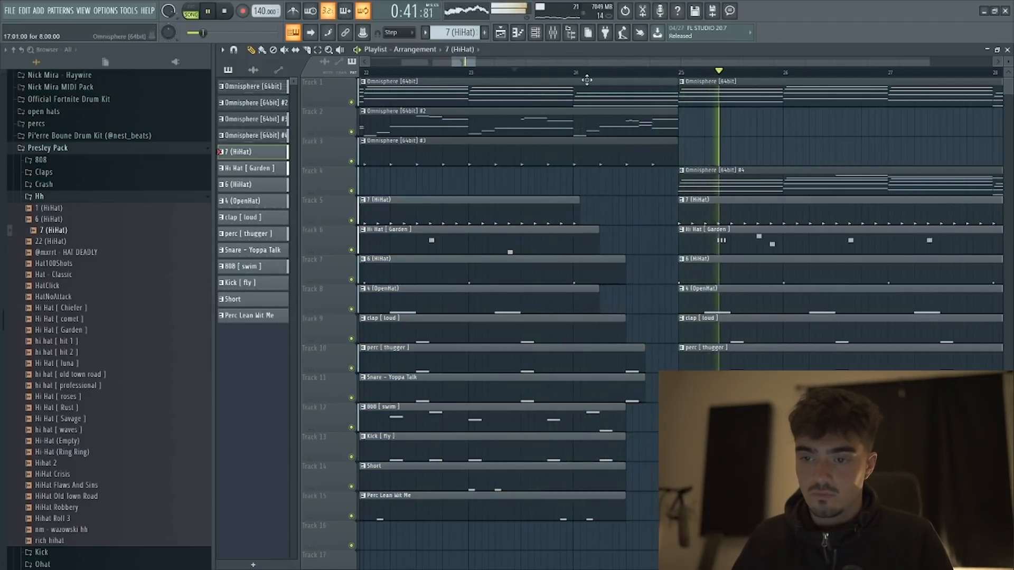
Step: Delete the Omnisphere [64bit] clip at bar 25 on Track 1
{"action": "scroll", "coordinate": [590, 74], "scroll_direction": "down", "scroll_amount": 3}
{"action": "right_click", "coordinate": [633, 94]}
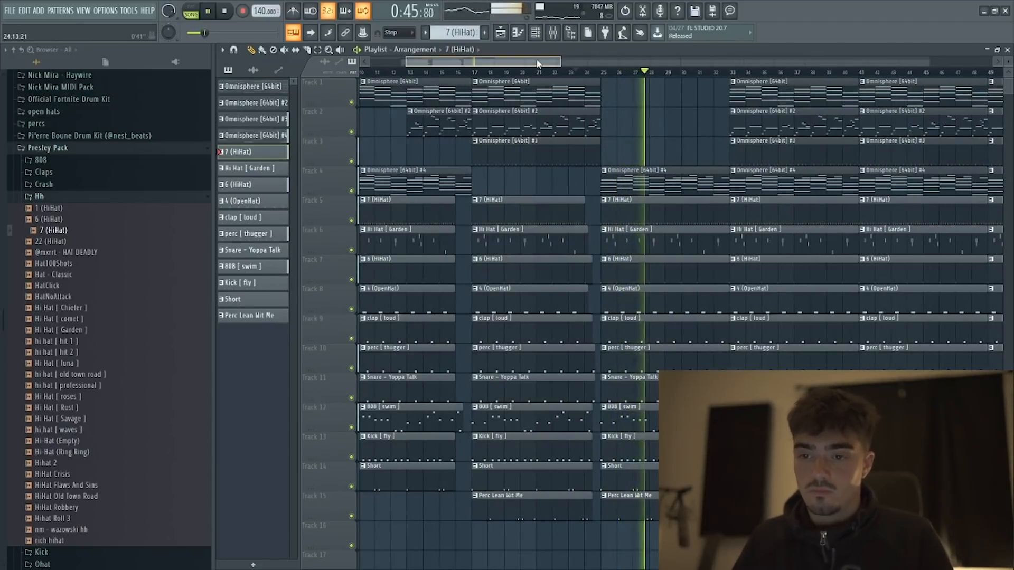
Step: Delete the Hi Hat [ Garden ], 6 (HiHat), 4 (OpenHat) and perc [ thugger ] clips at bar 25
{"action": "left_click_drag", "start_coordinate": [536, 62], "coordinate": [567, 62]}
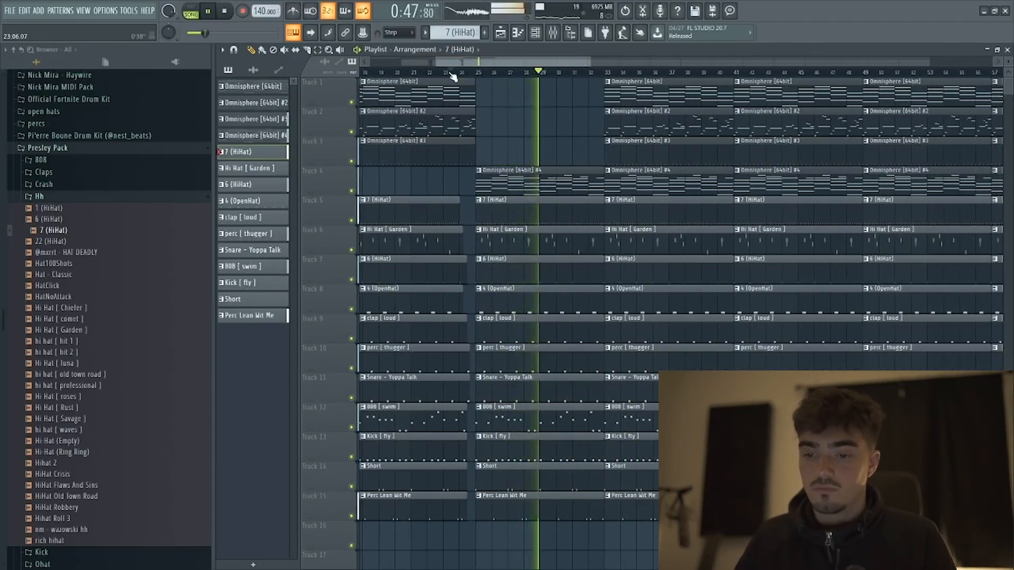
{"action": "scroll", "coordinate": [453, 76], "scroll_direction": "up", "scroll_amount": 3}
{"action": "key", "text": "space"}
{"action": "right_click", "coordinate": [529, 238]}
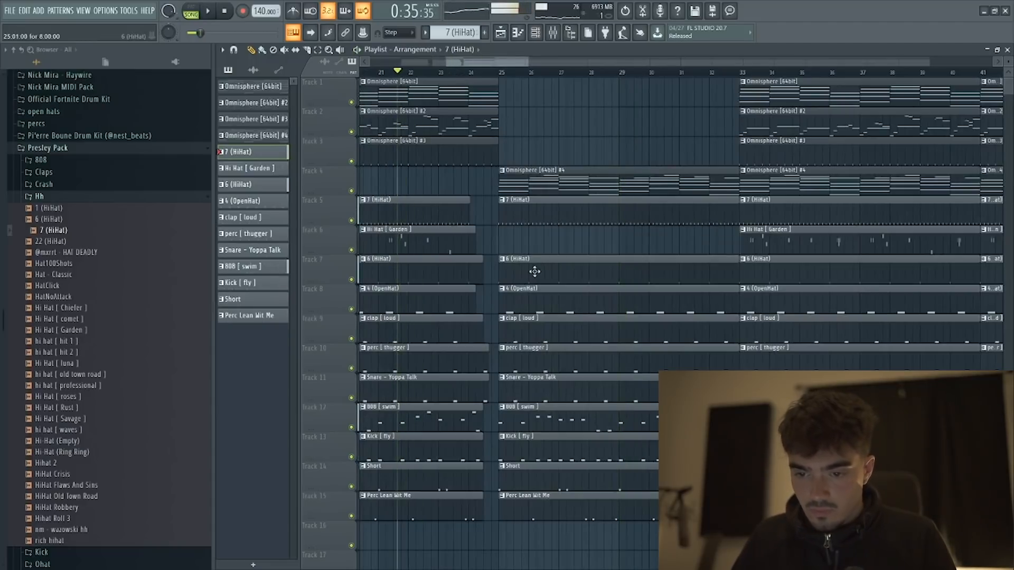
{"action": "right_click", "coordinate": [532, 263]}
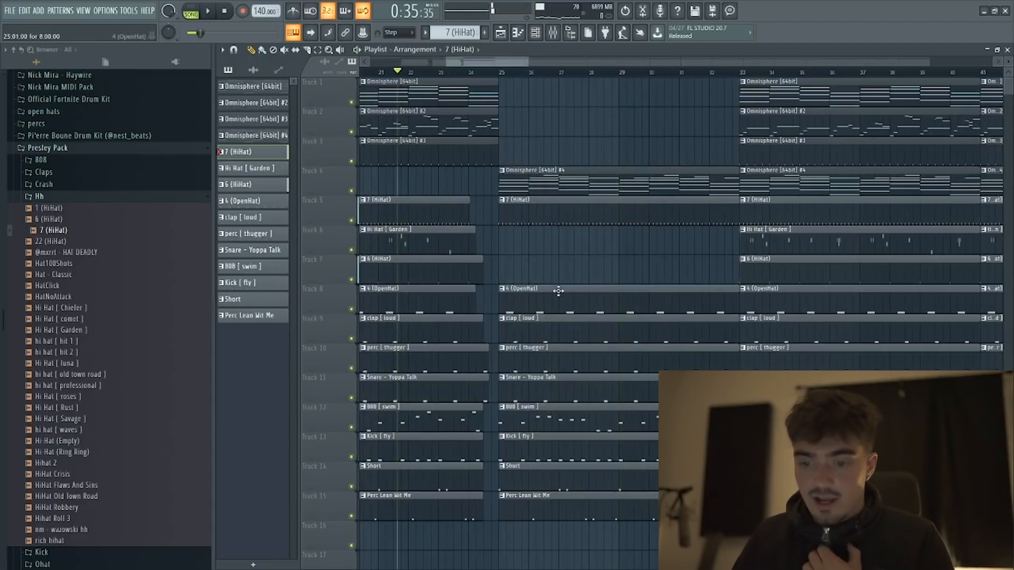
{"action": "right_click", "coordinate": [523, 288]}
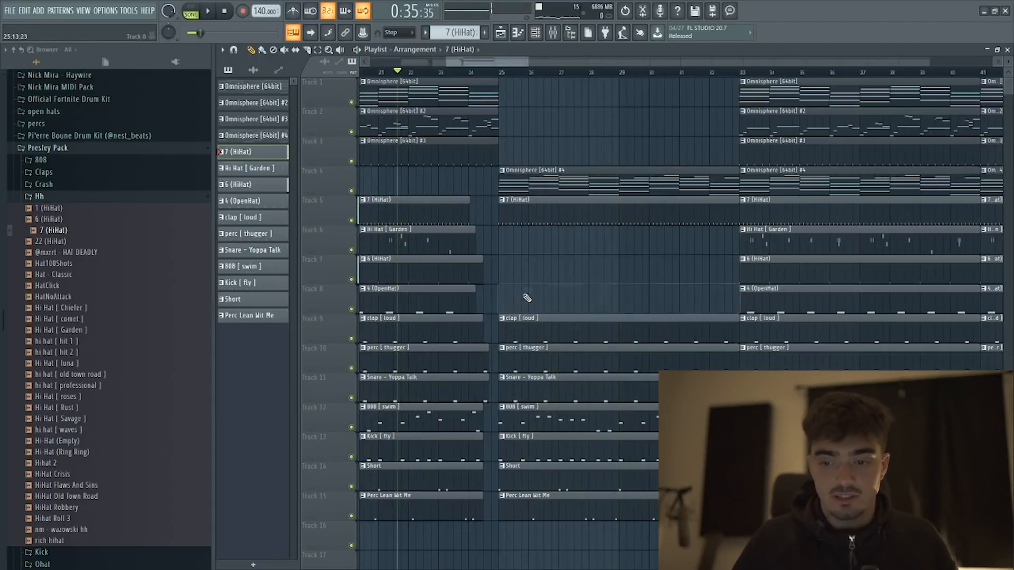
{"action": "right_click", "coordinate": [525, 365]}
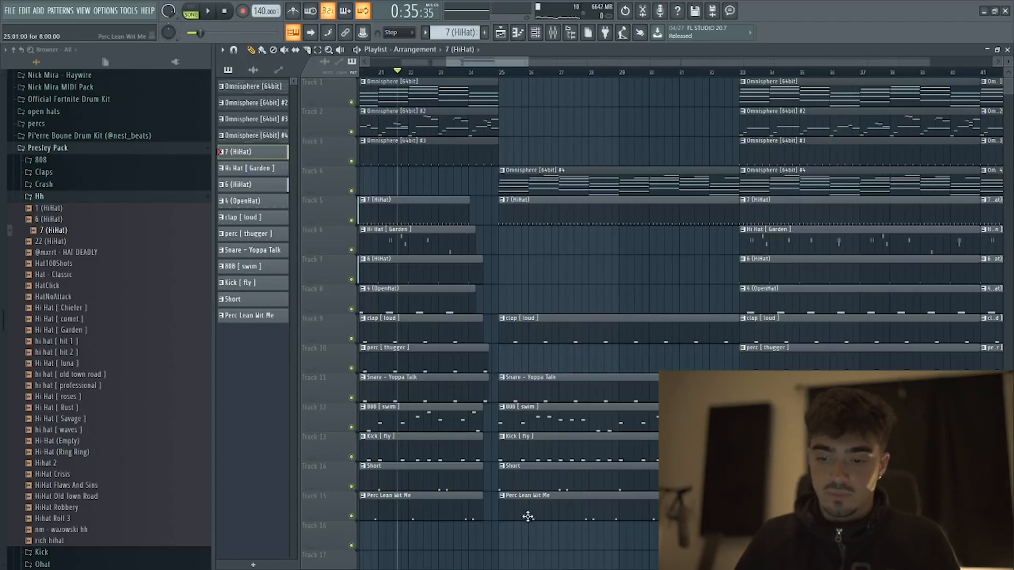
Step: Delete the Short and Perc Lean Wit Me clips at bar 25 on Tracks 14 and 15
{"action": "right_click", "coordinate": [523, 475]}
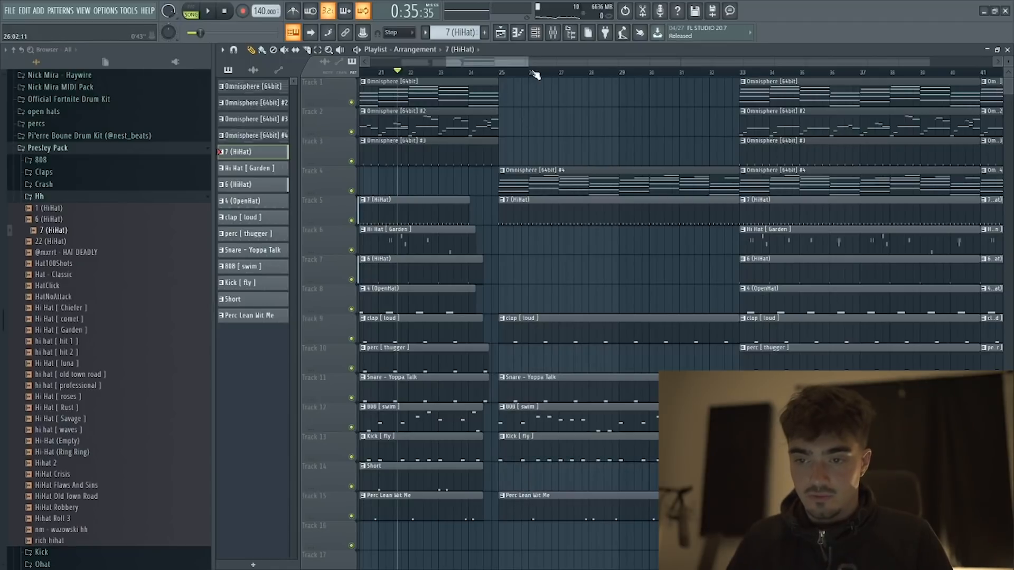
{"action": "scroll", "coordinate": [534, 74], "scroll_direction": "down", "scroll_amount": 4}
{"action": "right_click", "coordinate": [444, 470]}
{"action": "scroll", "coordinate": [443, 64], "scroll_direction": "right", "scroll_amount": 4}
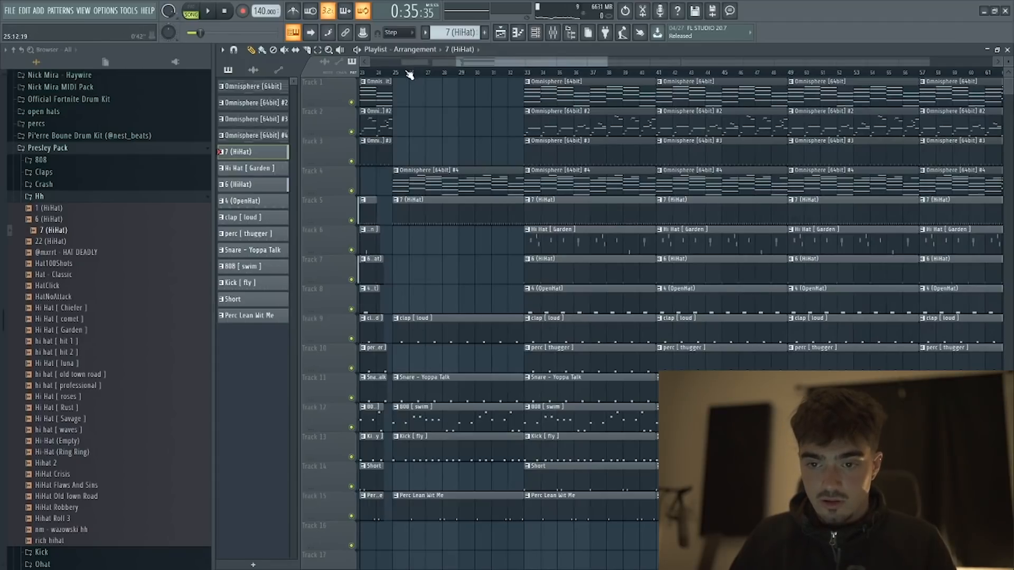
{"action": "scroll", "coordinate": [409, 74], "scroll_direction": "up", "scroll_amount": 3}
{"action": "right_click", "coordinate": [432, 504]}
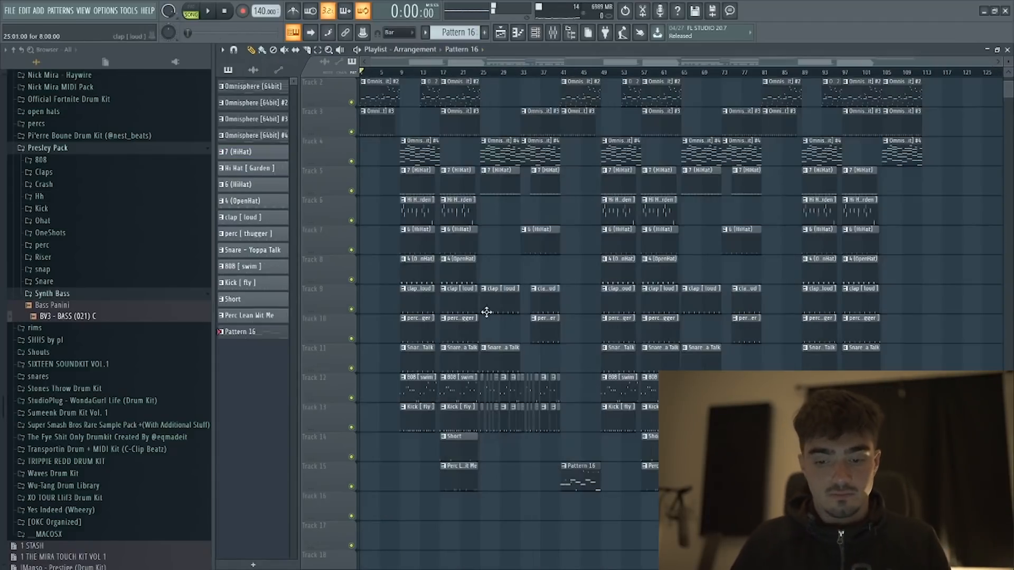
Step: Switch to File Explorer and open the TAGS folder inside the producer's beats folder in Documents
{"action": "key", "text": "super"}
{"action": "left_click", "coordinate": [350, 559]}
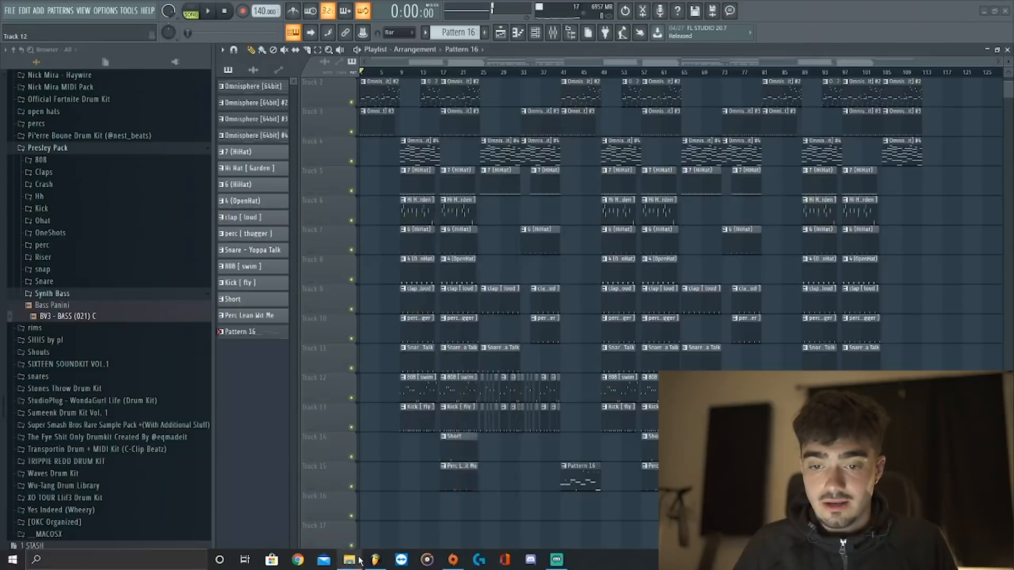
{"action": "left_click", "coordinate": [468, 156]}
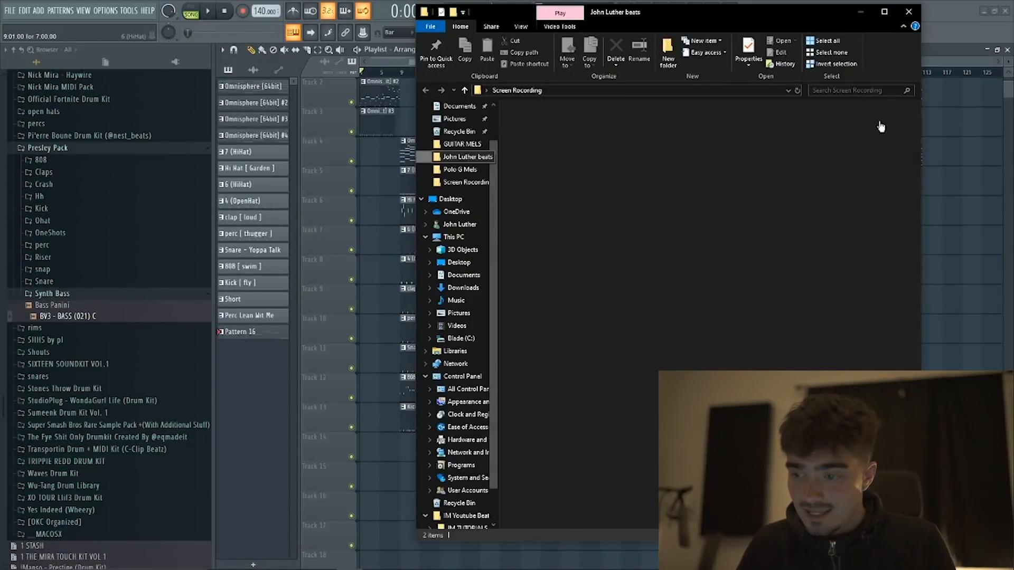
{"action": "left_click_drag", "start_coordinate": [914, 118], "coordinate": [919, 520]}
{"action": "scroll", "coordinate": [552, 417], "scroll_direction": "down", "scroll_amount": 2}
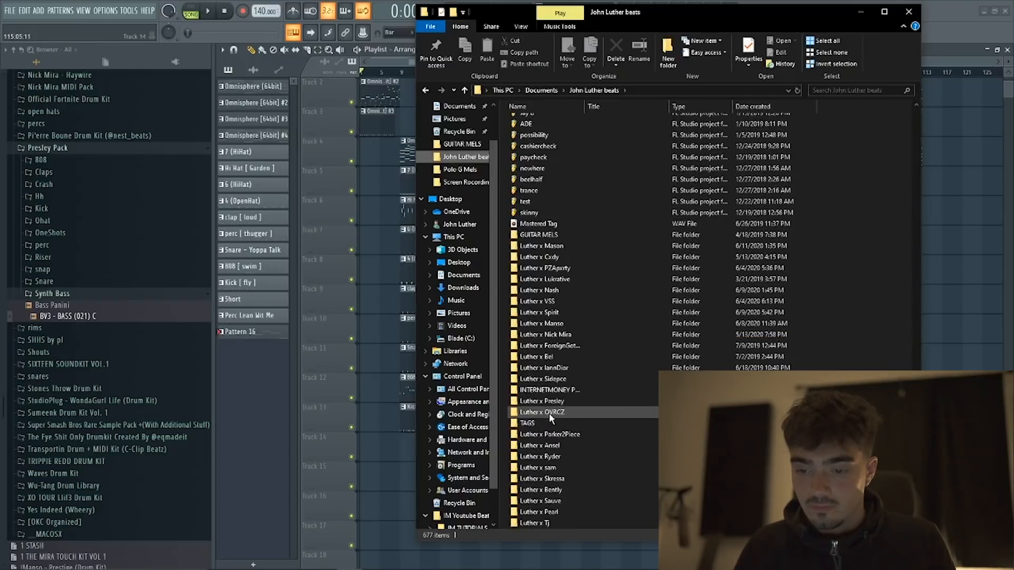
{"action": "double_click", "coordinate": [549, 423]}
Step: Place the Just John Tag audio file on Track 7 at bar 4 of the playlist and open the snap options
{"action": "left_click_drag", "start_coordinate": [560, 233], "coordinate": [377, 237]}
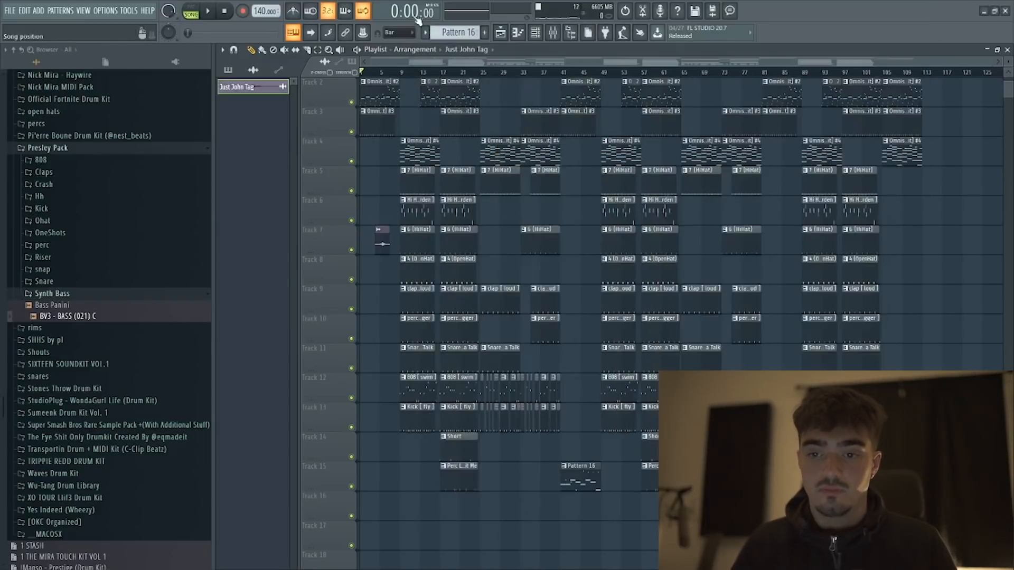
{"action": "scroll", "coordinate": [369, 65], "scroll_direction": "up", "scroll_amount": 6}
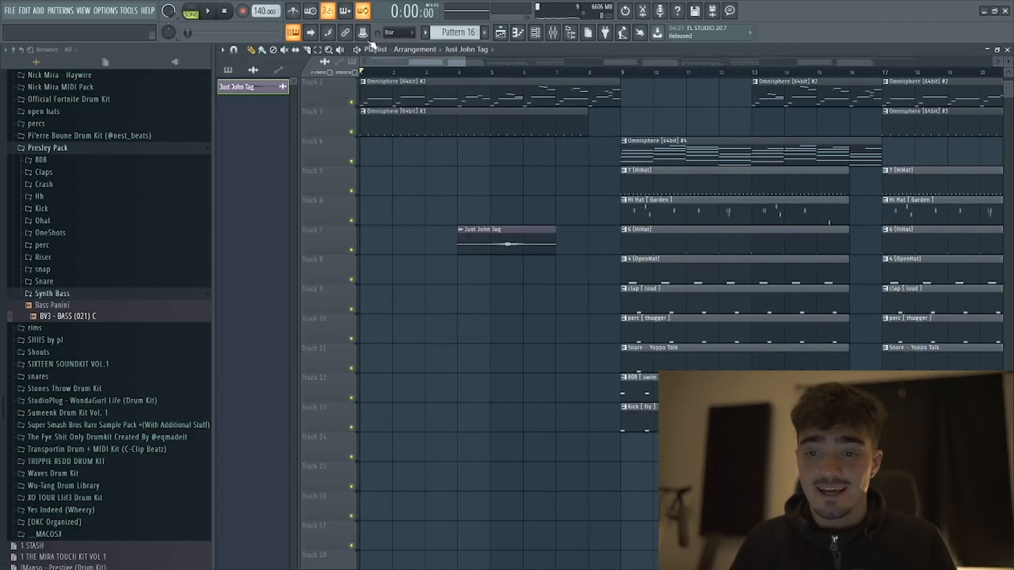
{"action": "left_click", "coordinate": [408, 33]}
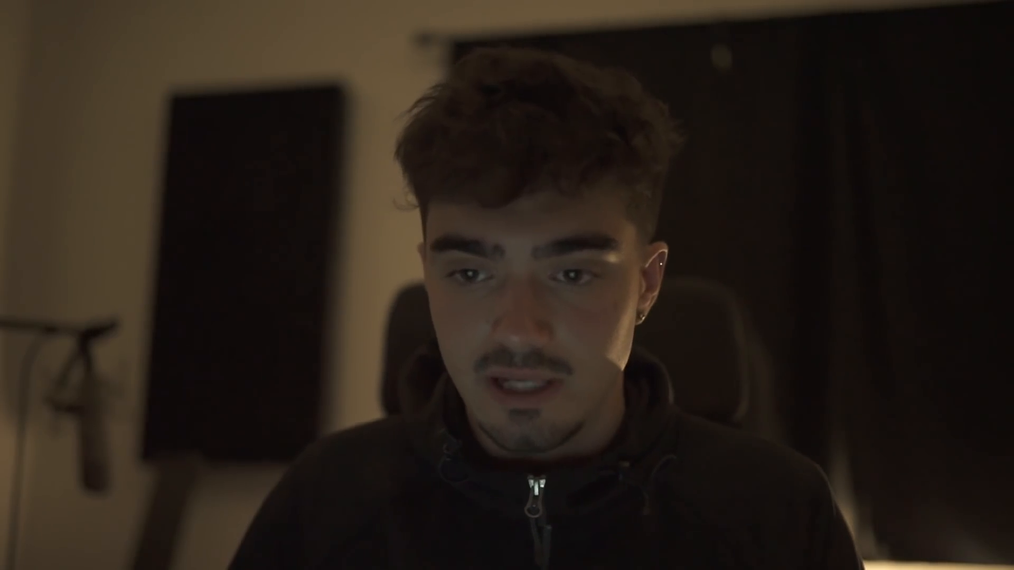